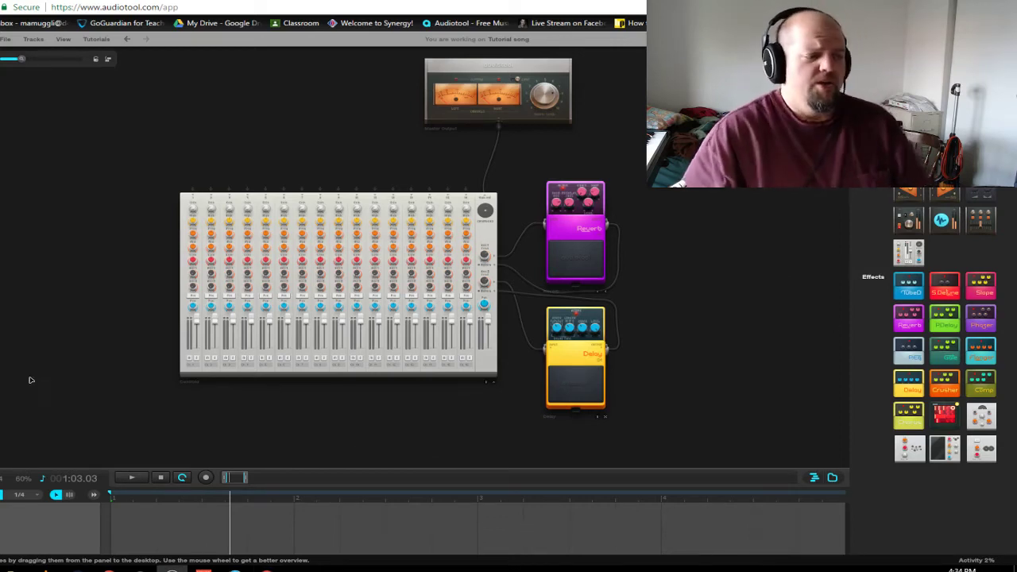
- Resize the timeline area by moving the divider between it and the device desktop up, down and up again
left_click_drag(761, 476, 699, 247)
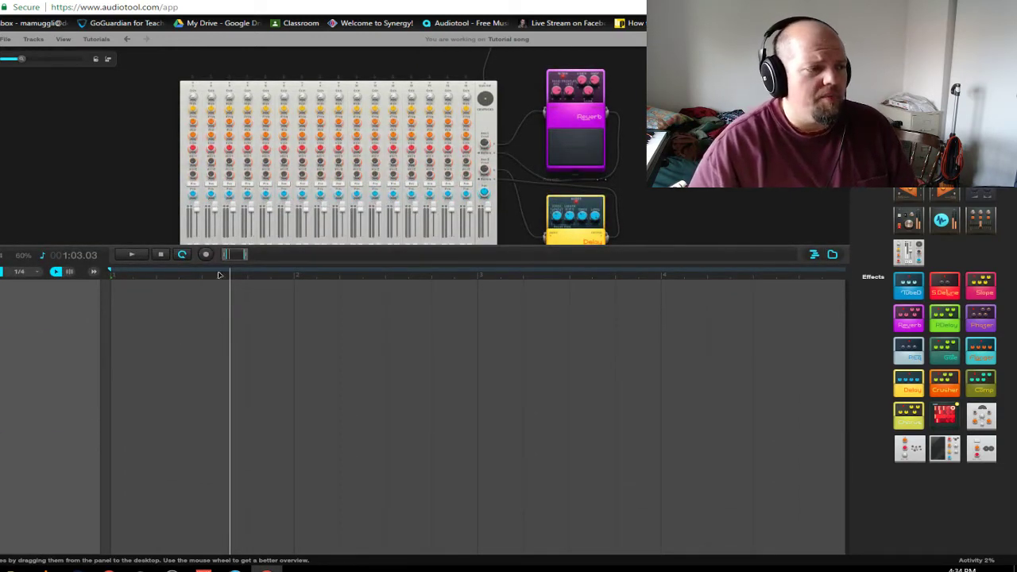
left_click_drag(445, 256, 446, 425)
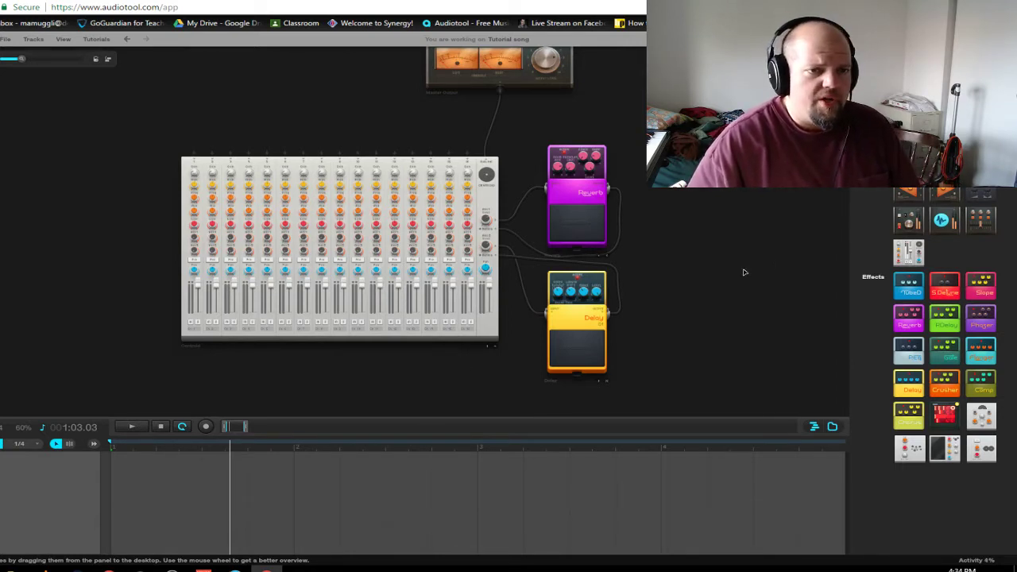
left_click_drag(682, 416, 664, 355)
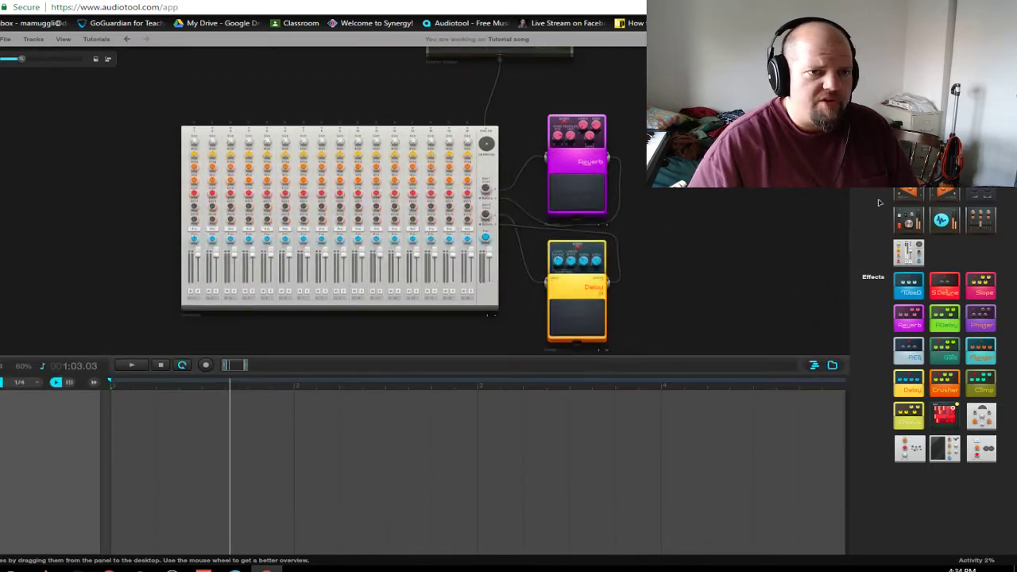
- Toggle the device library and the timeline off and on, leaving the timeline shown and the library hidden
left_click(833, 366)
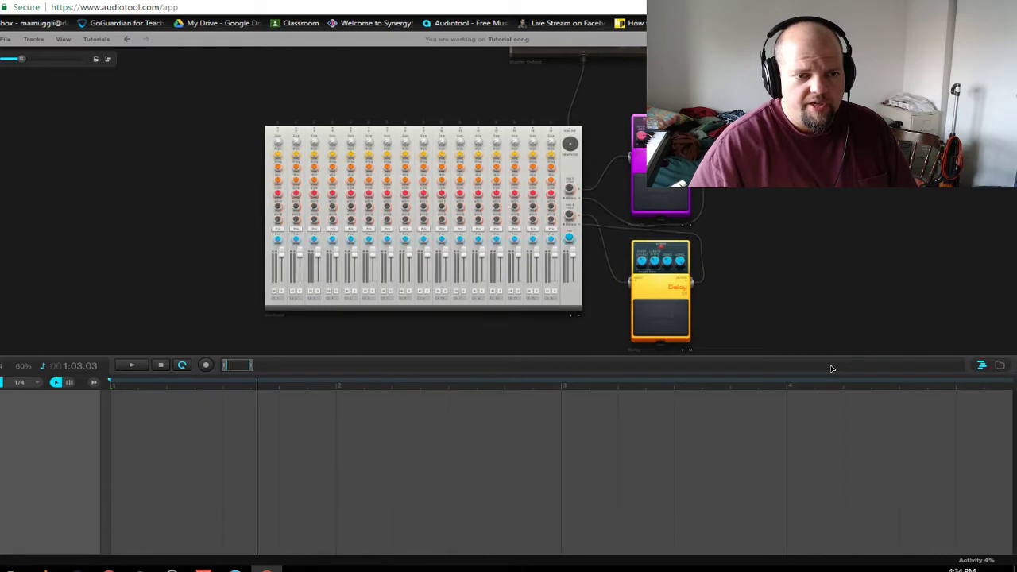
left_click(998, 368)
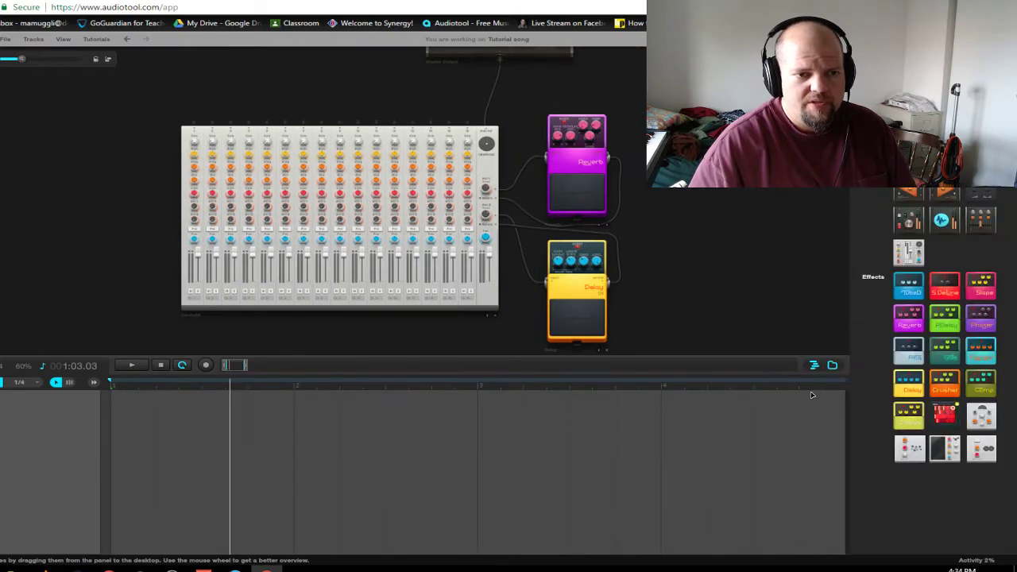
left_click(814, 366)
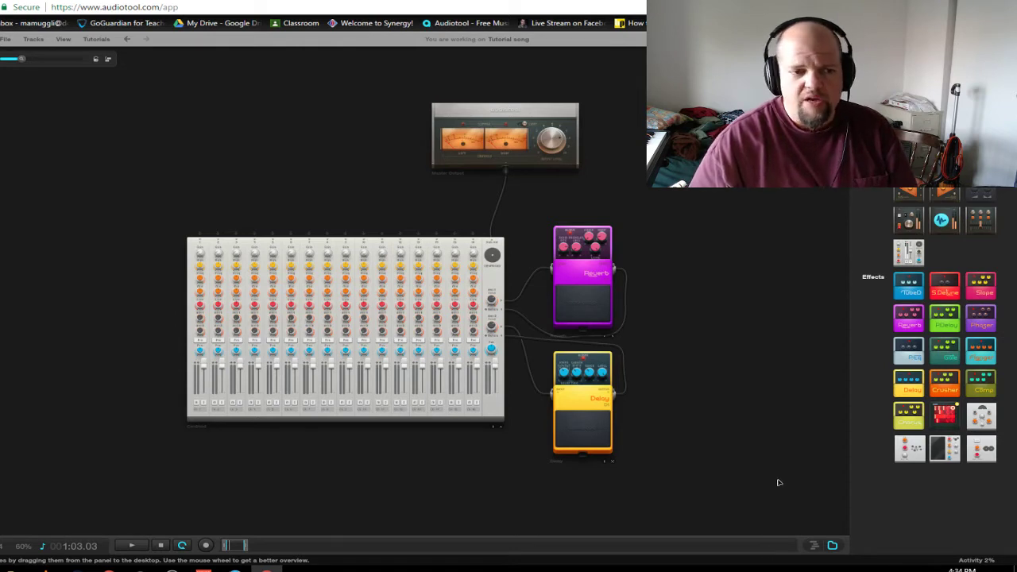
left_click(813, 546)
left_click(834, 366)
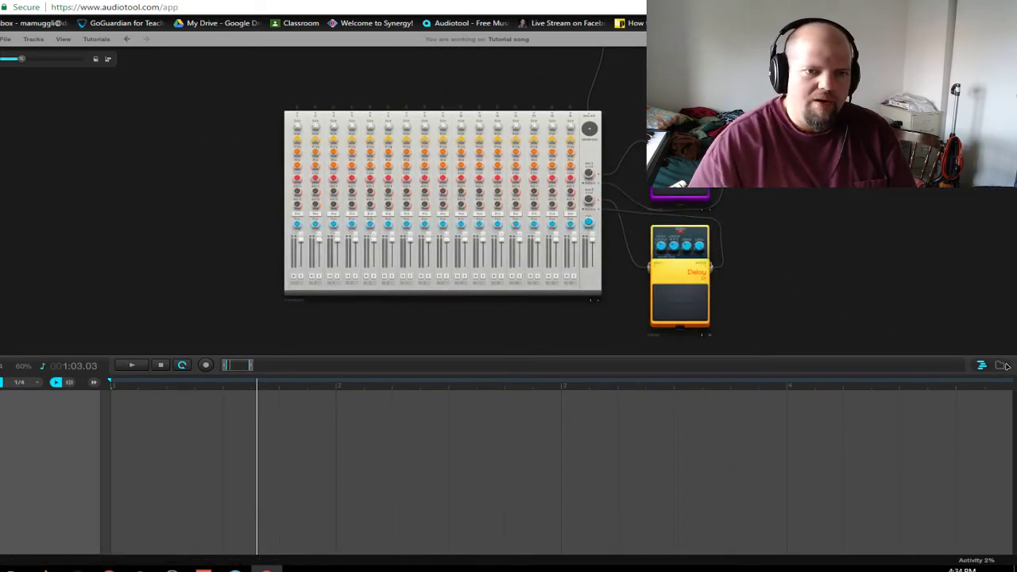
- Enlarge the timeline area and shorten the song by moving its end marker to bar 33
left_click_drag(689, 356, 968, 283)
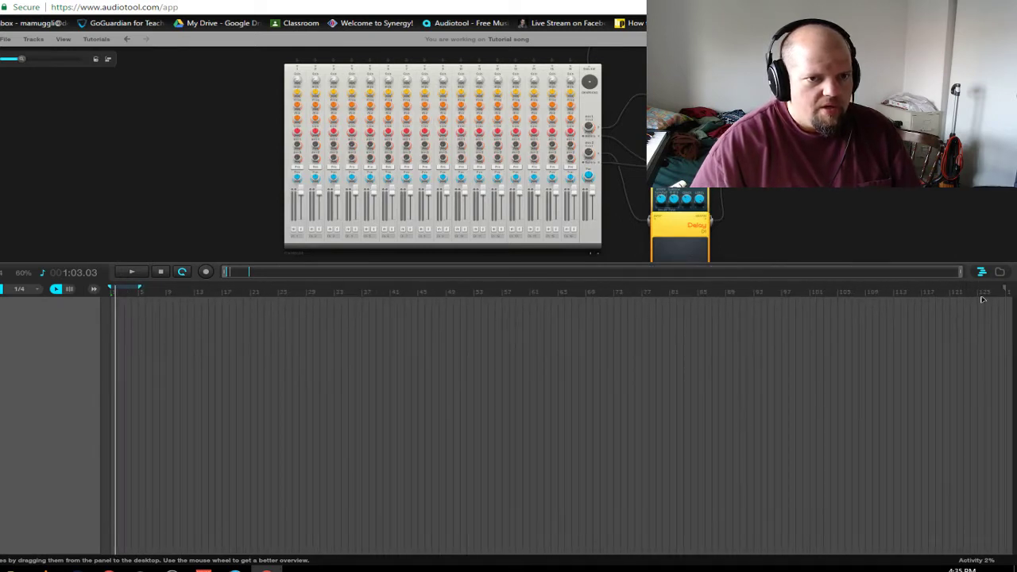
mouse_move(1007, 290)
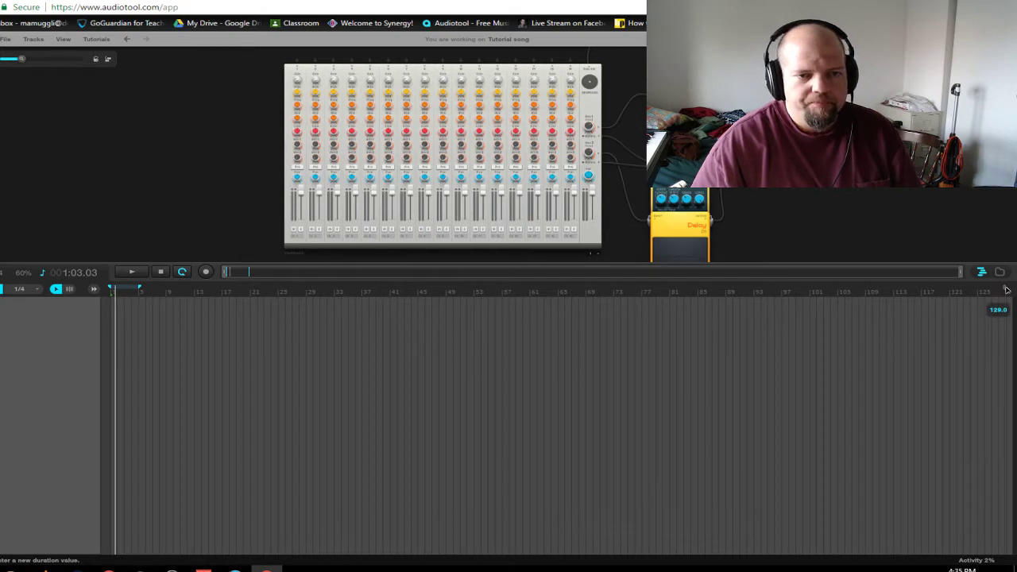
left_click_drag(1007, 290, 337, 307)
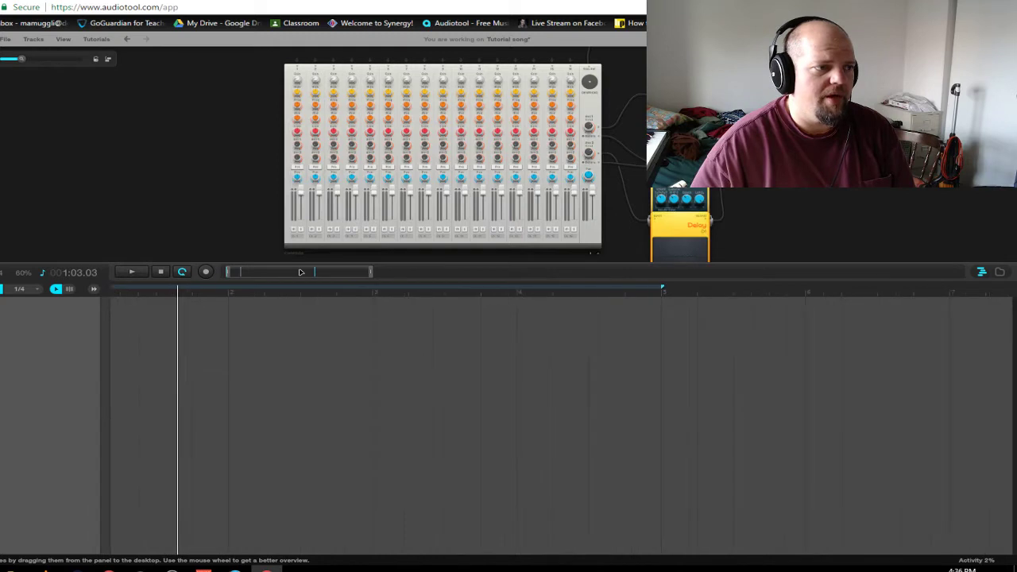
scroll(549, 277, "up", 5)
scroll(549, 278, "down", 5)
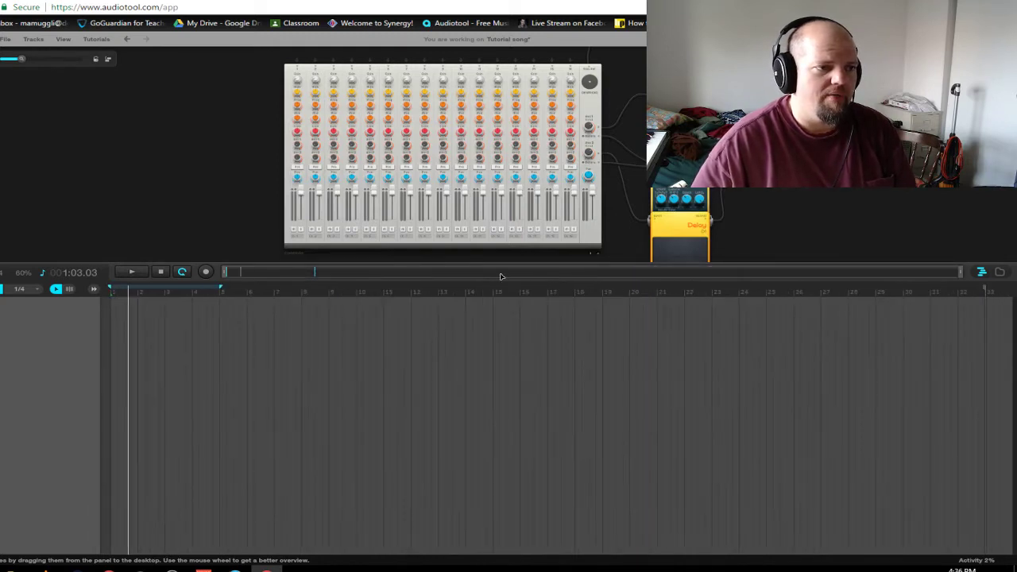
scroll(252, 274, "up", 4)
scroll(253, 274, "down", 3)
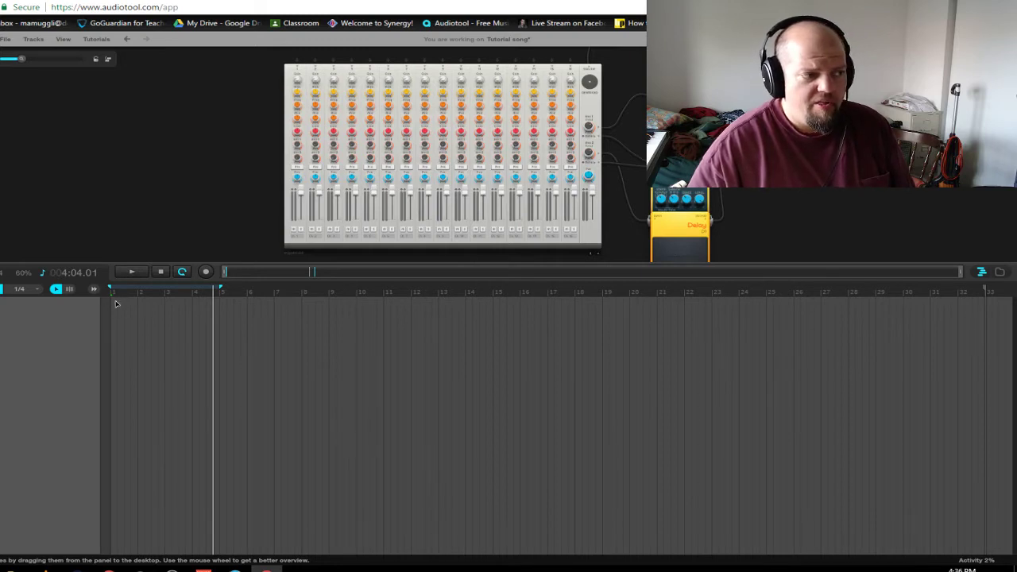
- Place the playhead at several bars, play briefly from bar 9, and return it to bar 1
left_click(139, 299)
left_click(222, 296)
left_click(170, 296)
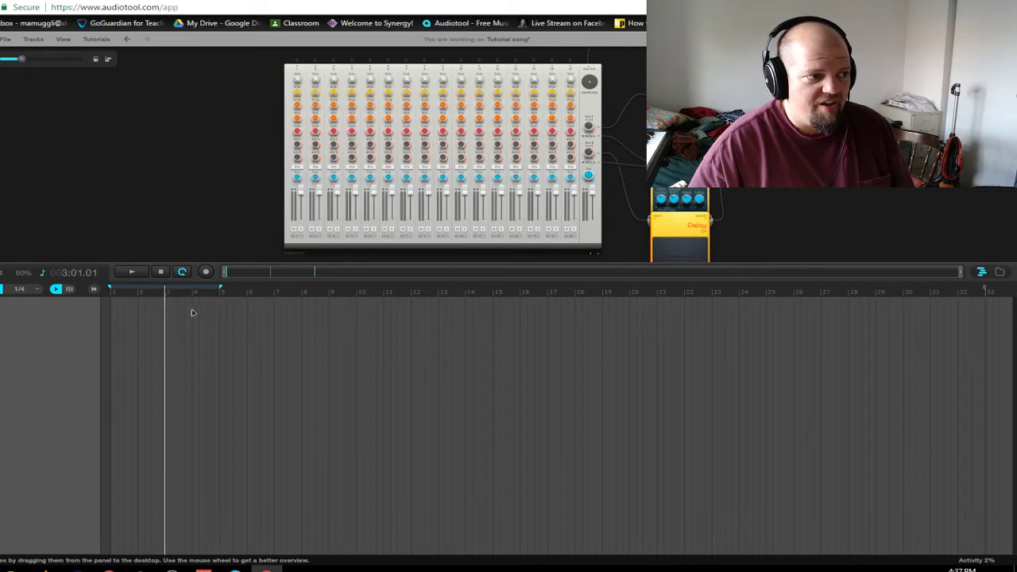
left_click(330, 295)
key("space")
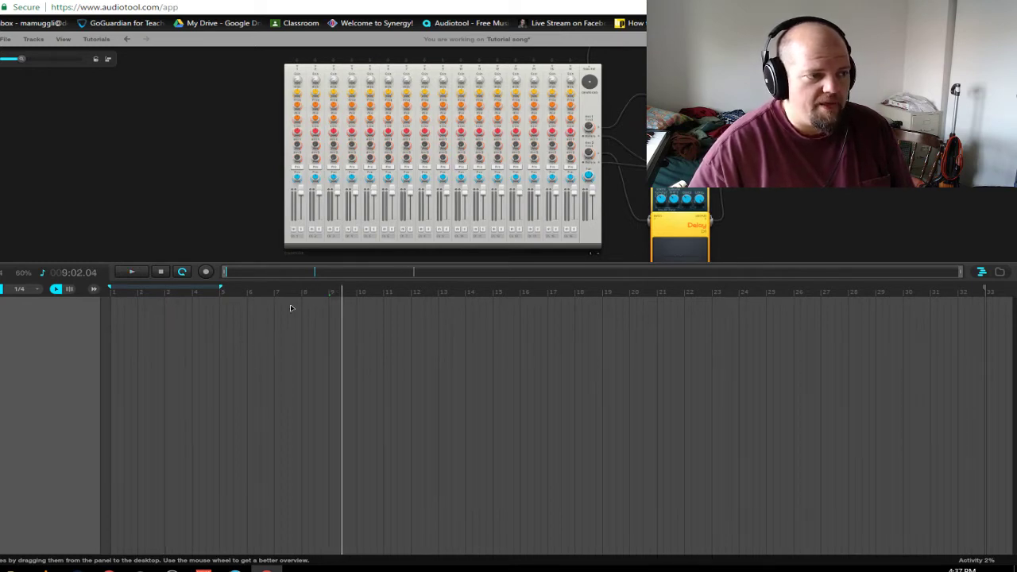
left_click(113, 296)
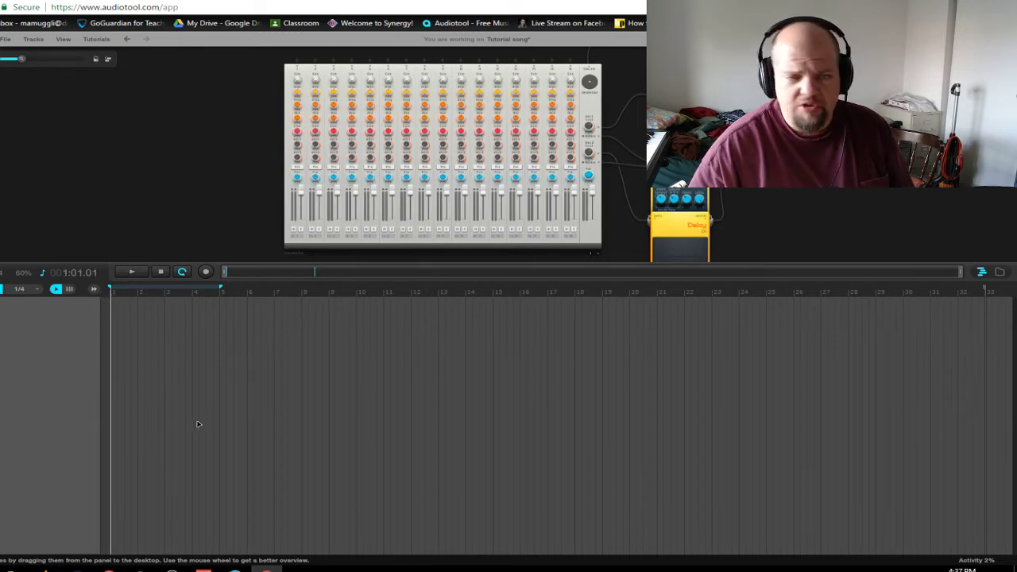
- Reset the playhead to the song start, play briefly from bar 1, and stop playback
left_click(365, 299)
left_click(162, 273)
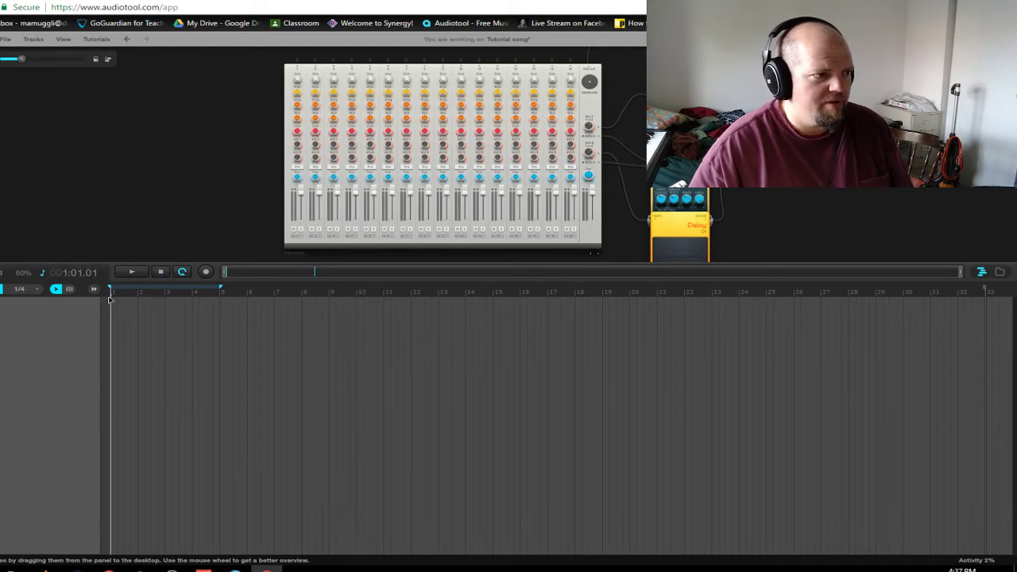
key("space")
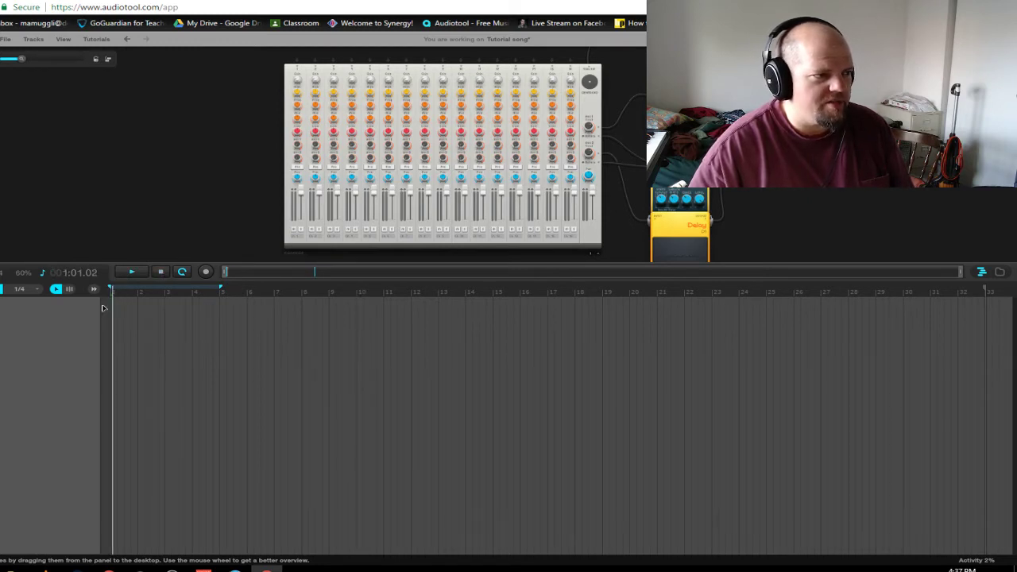
left_click(161, 273)
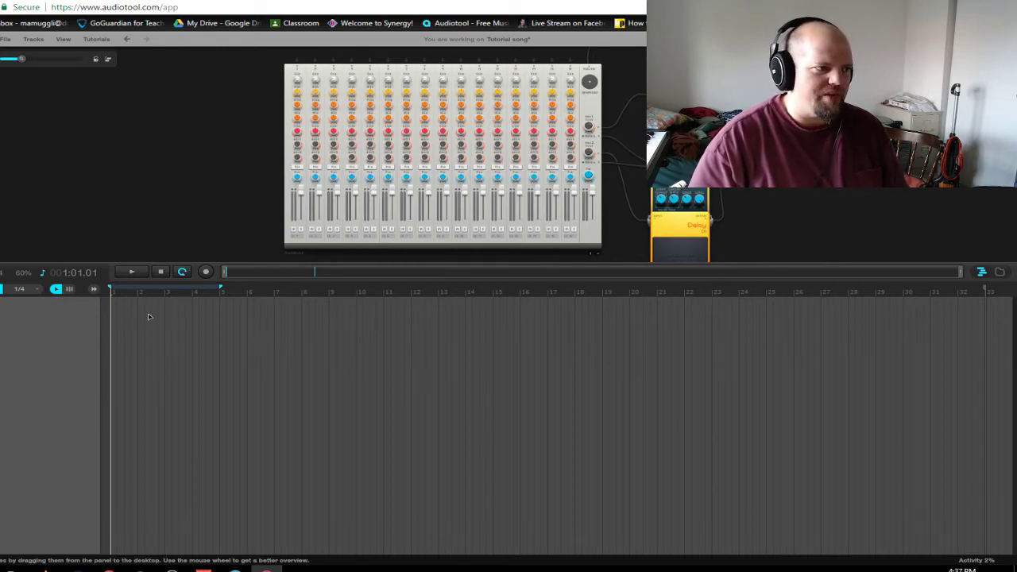
- Set the timeline's grid resolution to Bar
left_click(39, 291)
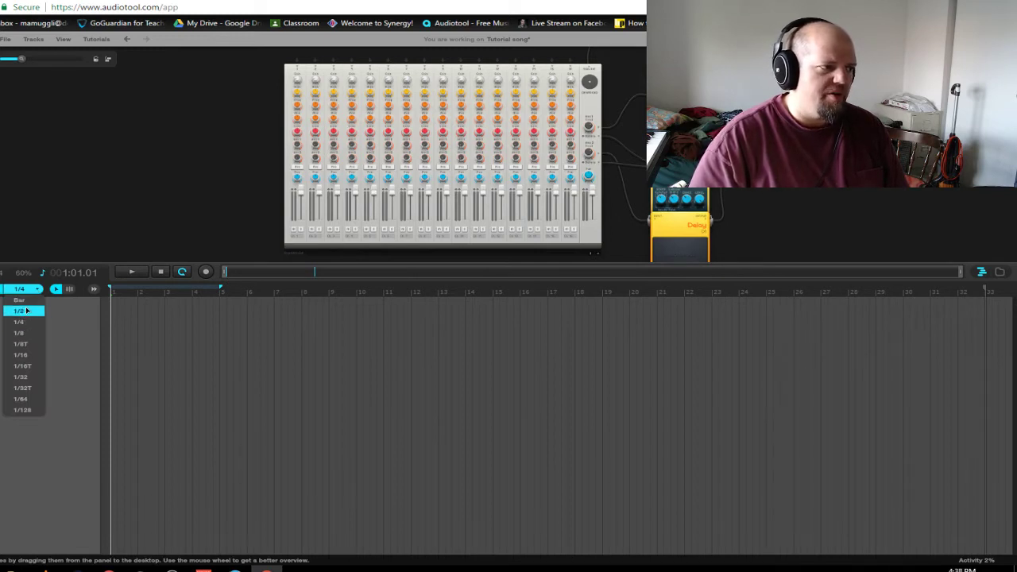
left_click(24, 298)
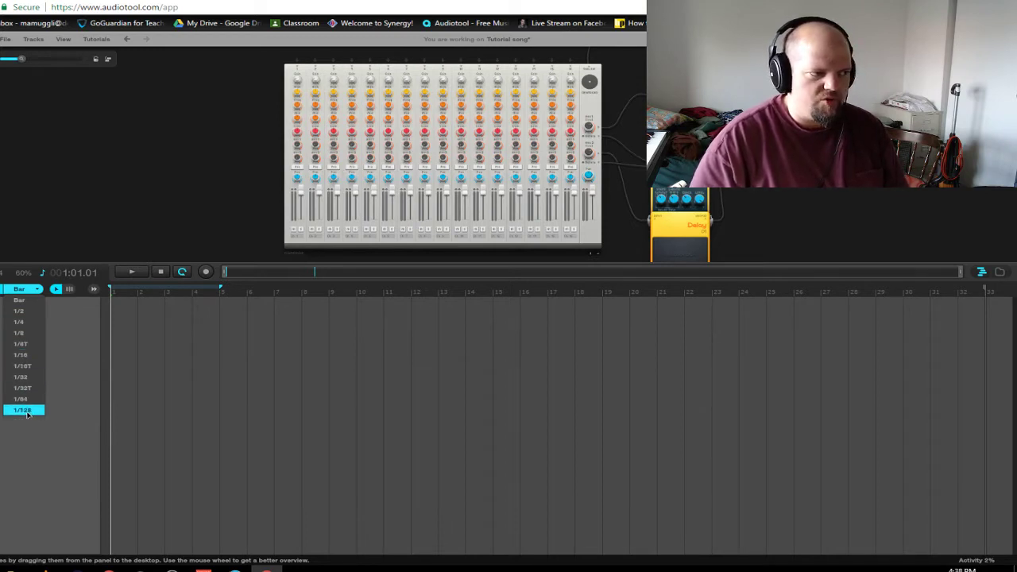
left_click(24, 302)
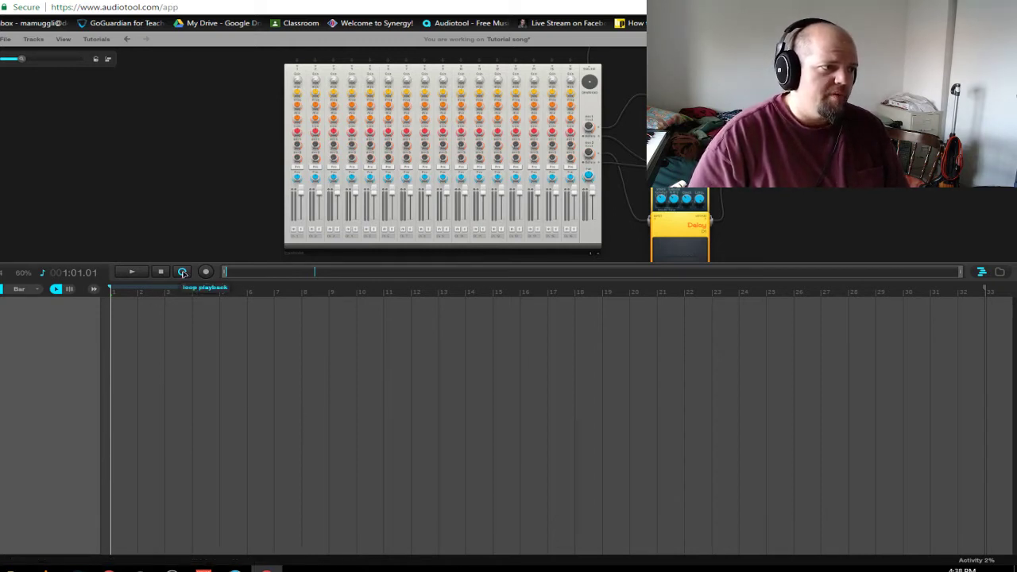
- Try out the loop region's end at bar 5 and switch loop playback off and back on
left_click(183, 273)
left_click_drag(193, 287, 230, 284)
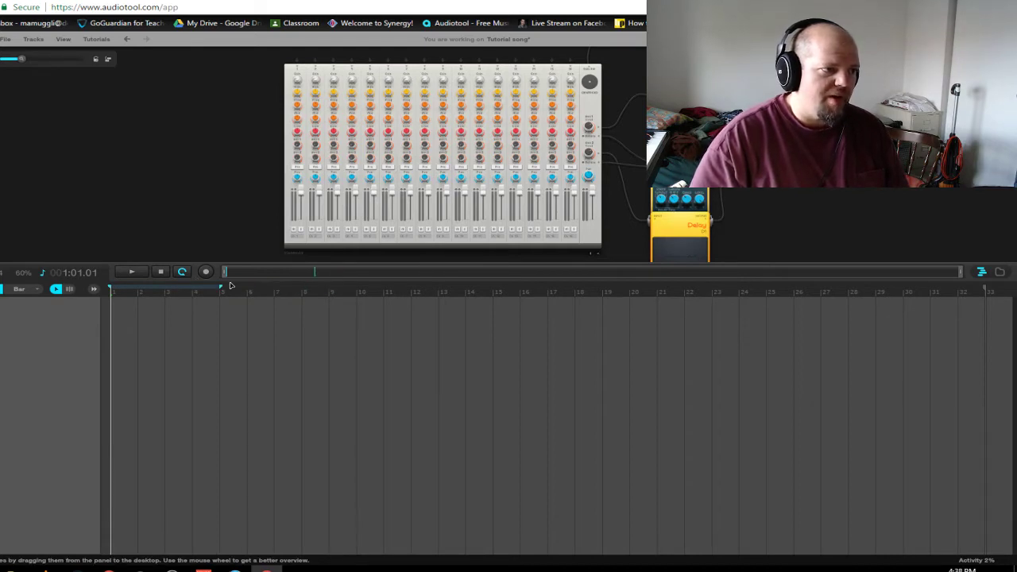
left_click(183, 273)
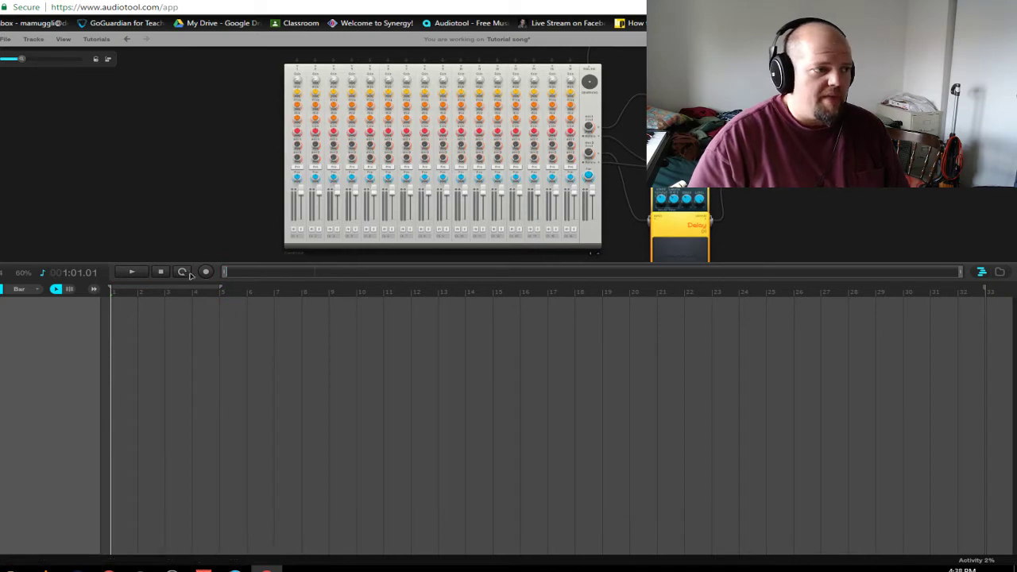
left_click(183, 272)
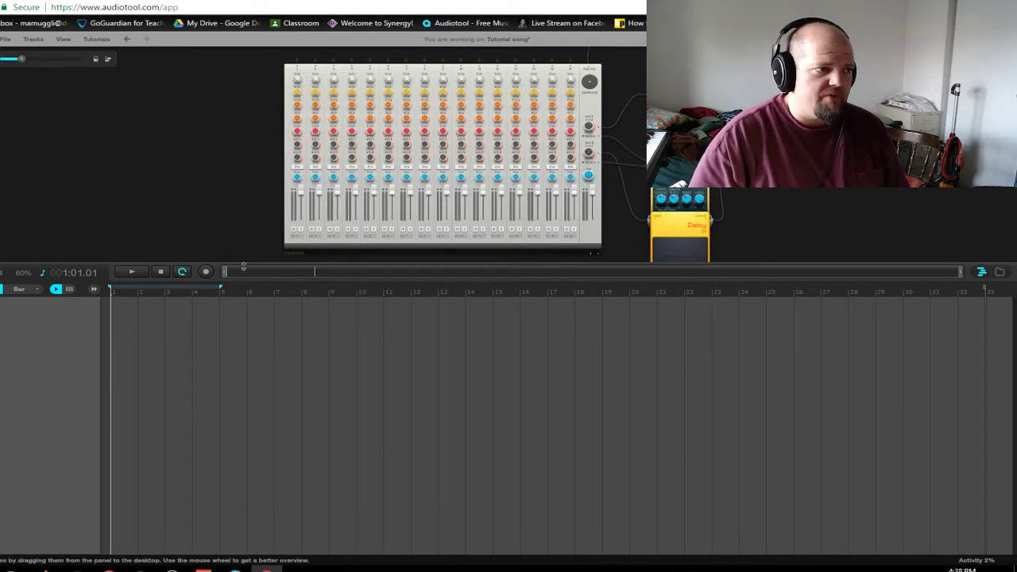
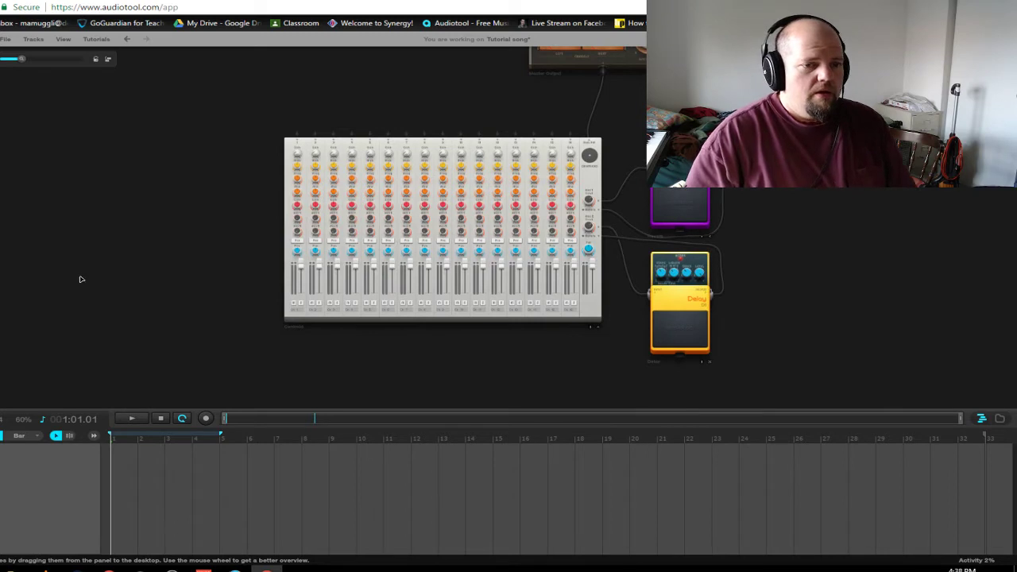
- Add a Rhythm Composer drum machine beside the mixer, hide the device library, and connect its master output to mixer channel 1
left_click(999, 418)
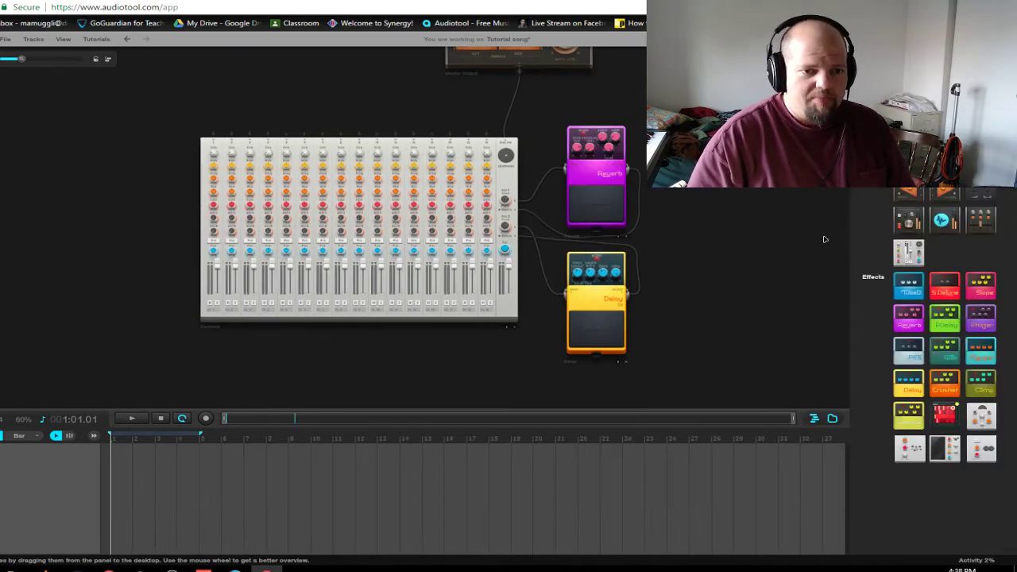
left_click_drag(772, 187, 806, 243)
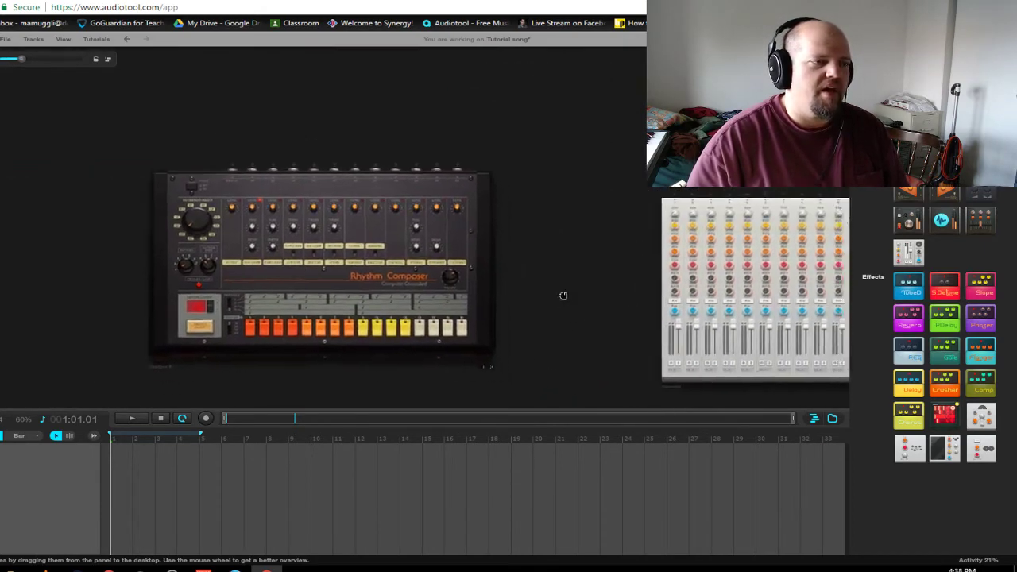
left_click(832, 418)
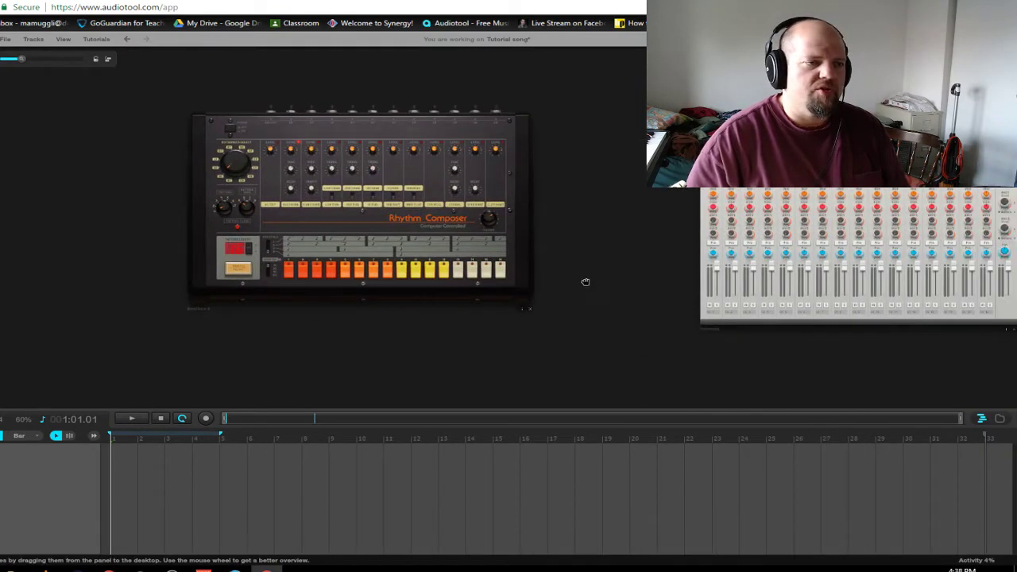
left_click_drag(273, 141, 714, 325)
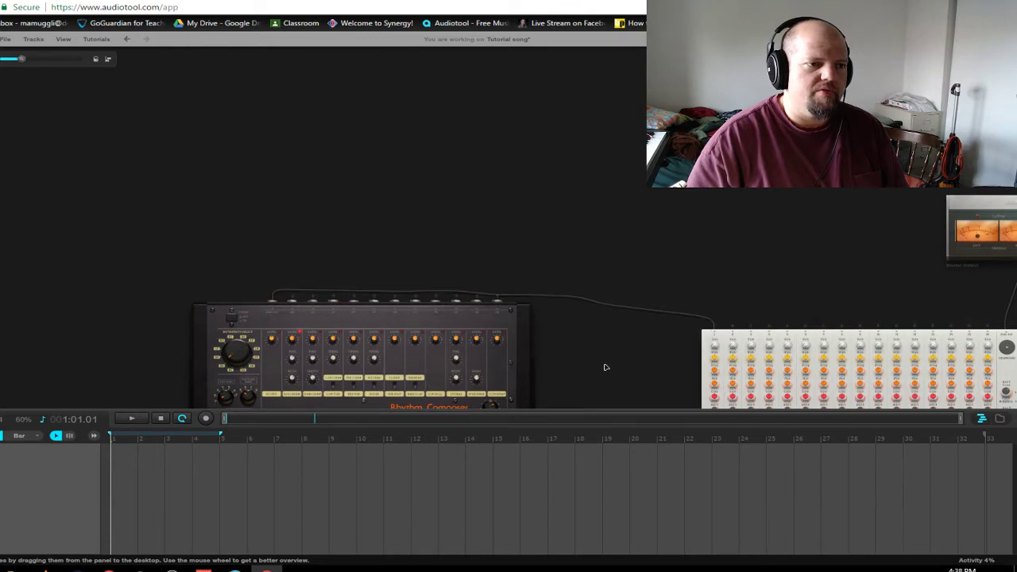
- Examine the Rhythm Composer's knobs and step buttons up close and start playback from bar 1
left_click_drag(607, 368, 755, 156)
left_click_drag(685, 192, 740, 271)
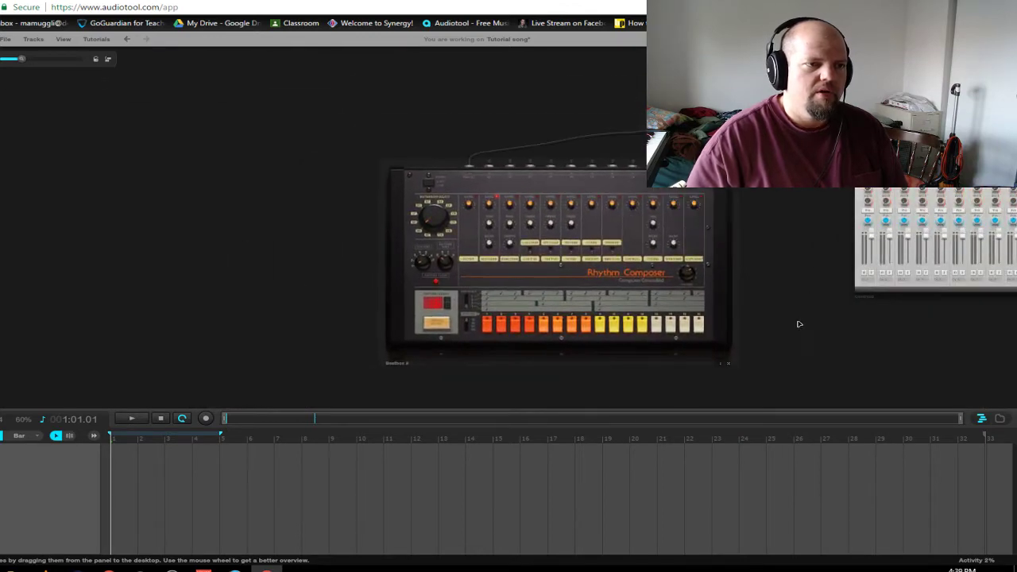
left_click_drag(799, 324, 746, 279)
scroll(753, 300, "up", 5)
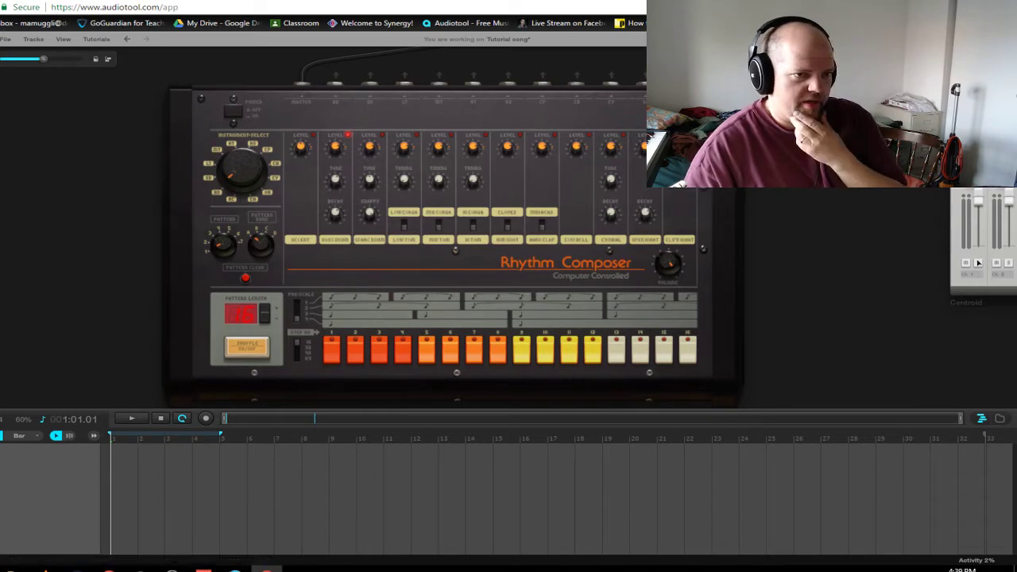
scroll(865, 252, "down", 2)
scroll(860, 282, "down", 1)
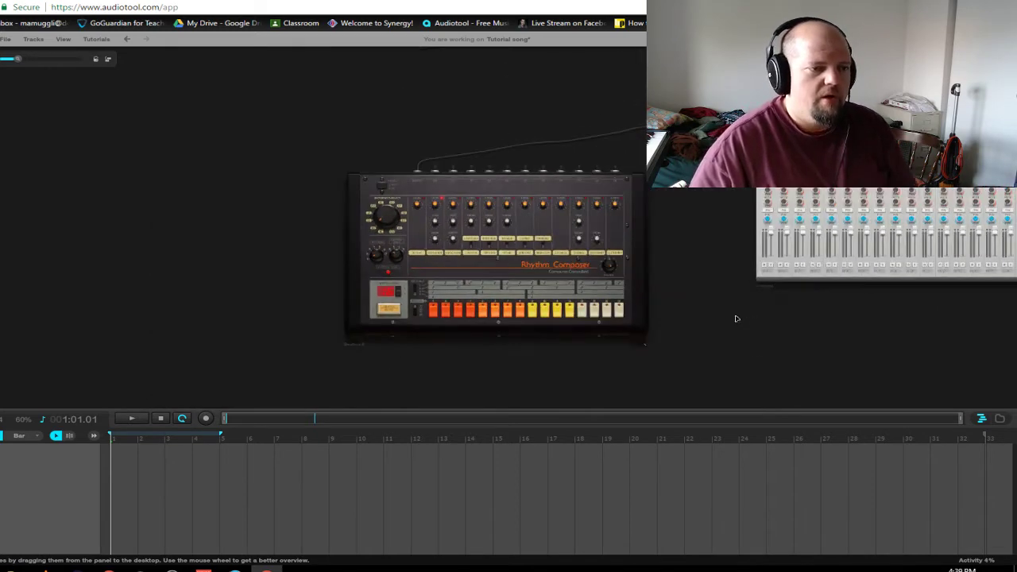
scroll(727, 304, "up", 3)
left_click_drag(663, 303, 740, 310)
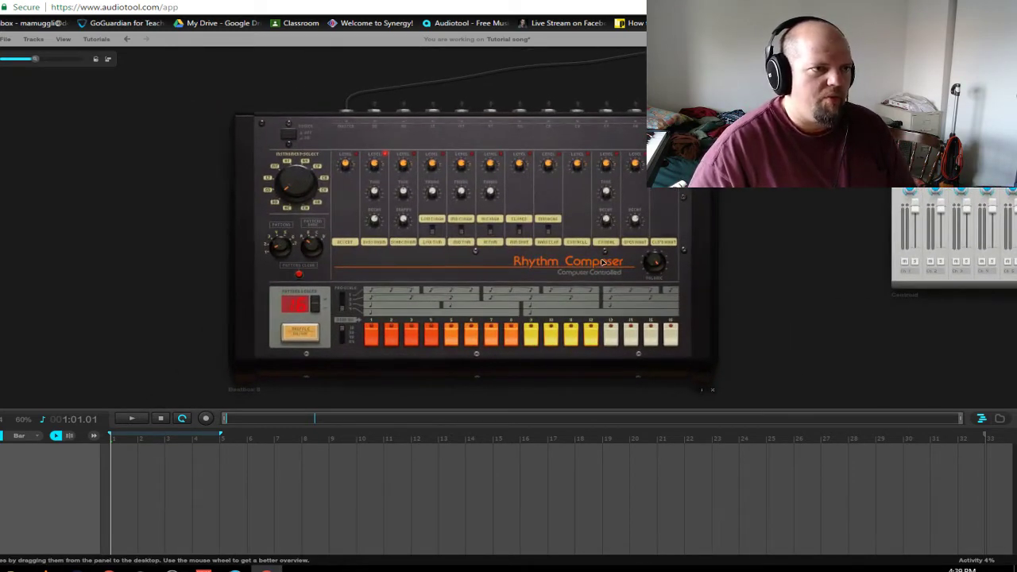
scroll(615, 270, "up", 2)
scroll(812, 308, "down", 1)
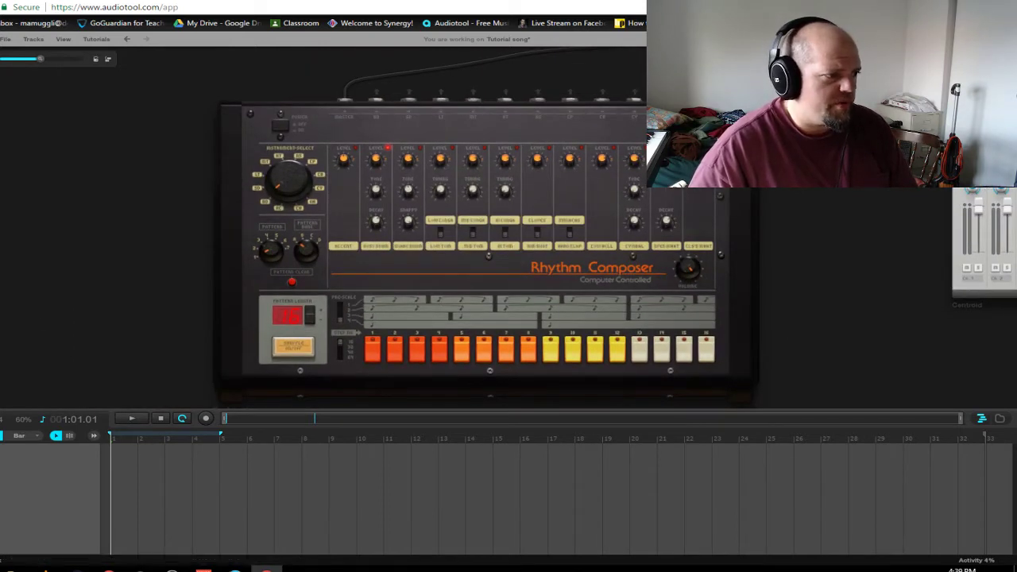
key("space")
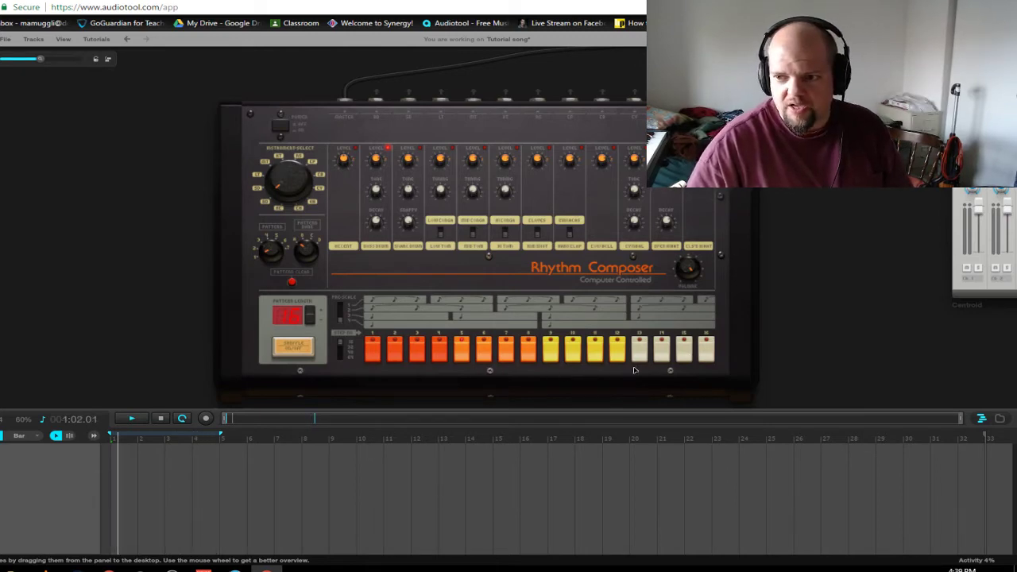
- Shrink the timeline area to reveal the whole Rhythm Composer, including its step buttons
scroll(587, 375, "up", 3)
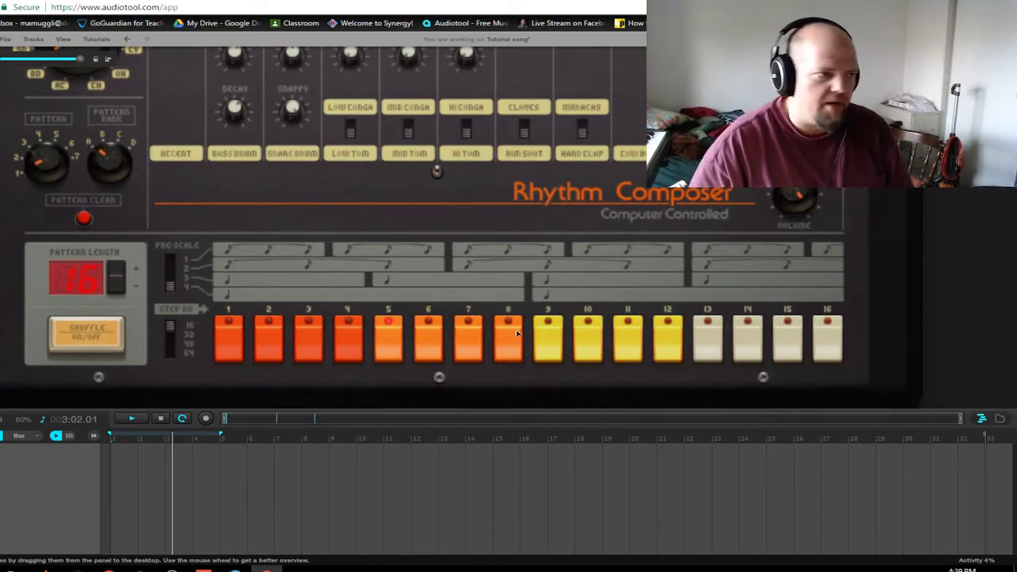
scroll(977, 253, "down", 2)
left_click_drag(978, 253, 955, 286)
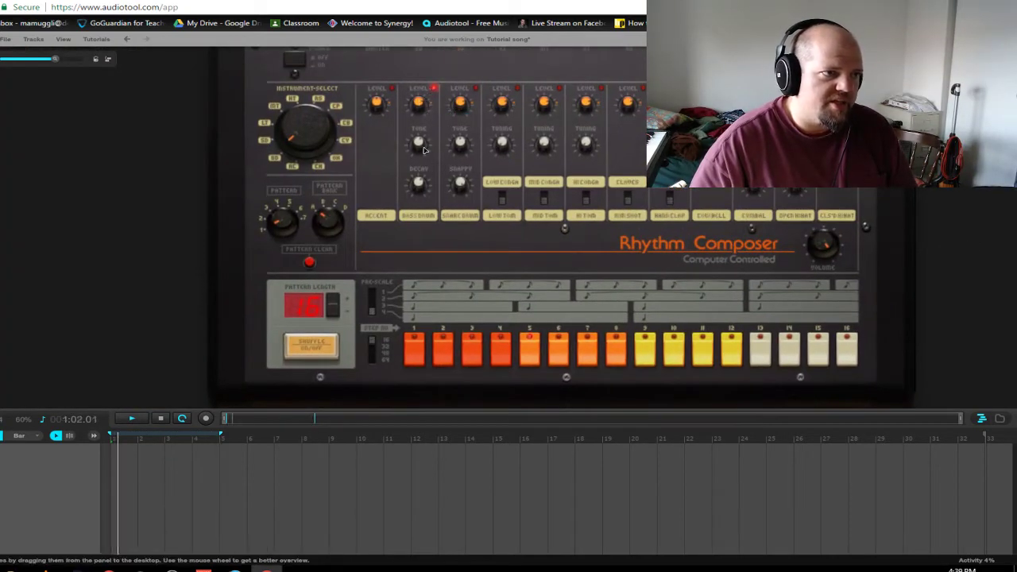
scroll(417, 164, "up", 2)
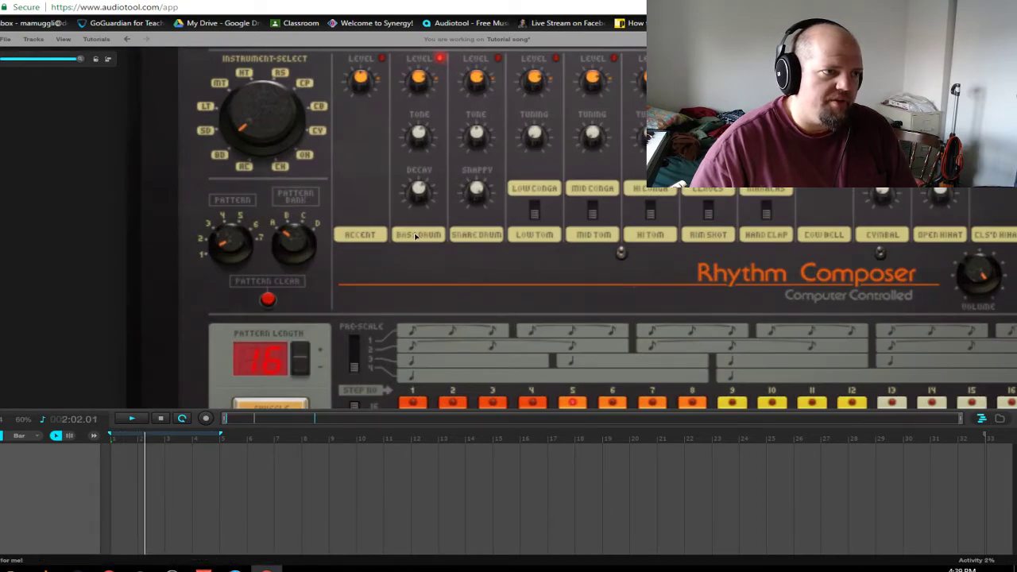
scroll(416, 236, "down", 1)
left_click_drag(104, 286, 92, 286)
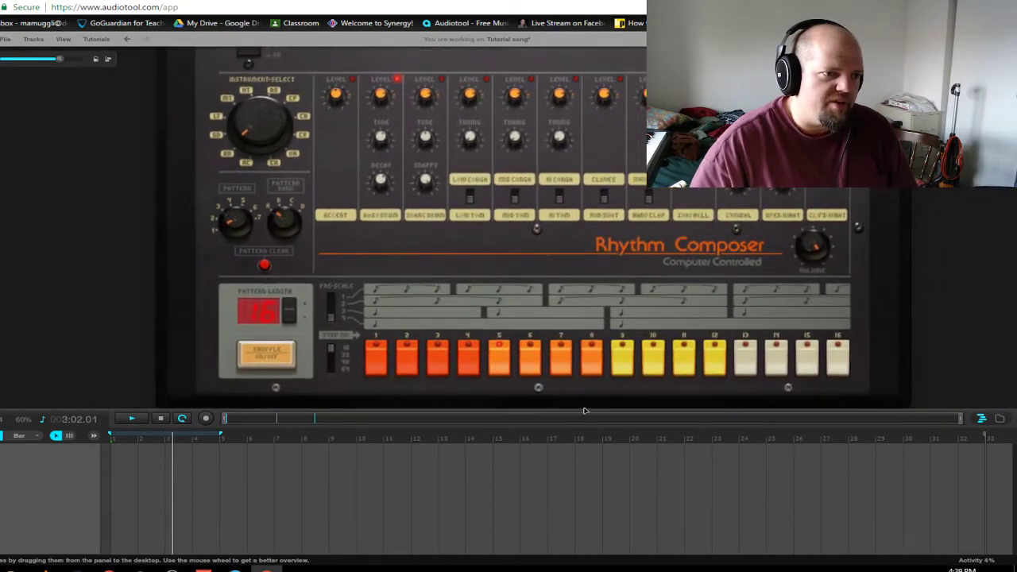
left_click_drag(583, 411, 565, 501)
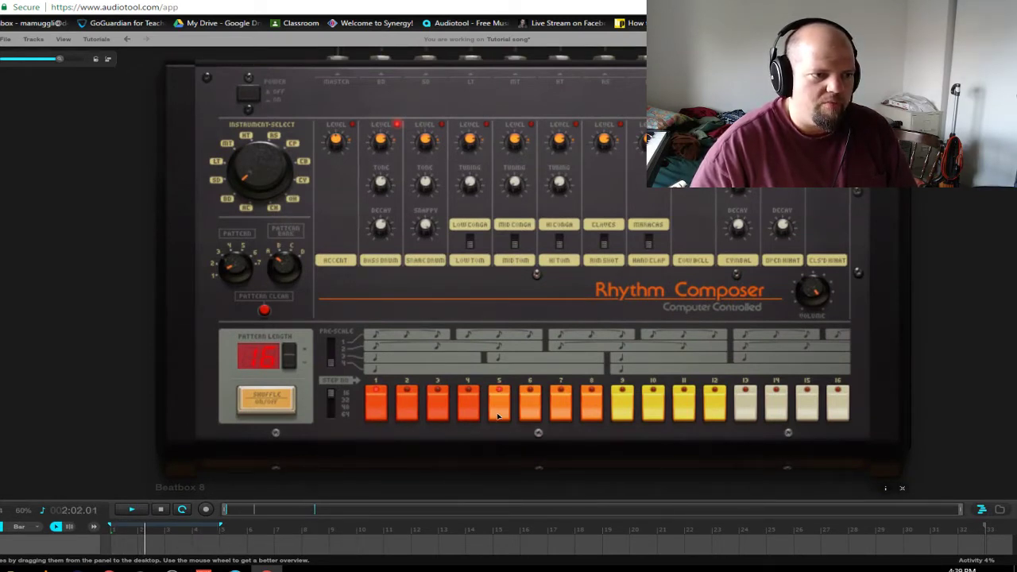
- Program the Rhythm Composer's bass drum pattern to hit on steps 1, 6, 9 and 15
left_click(622, 402)
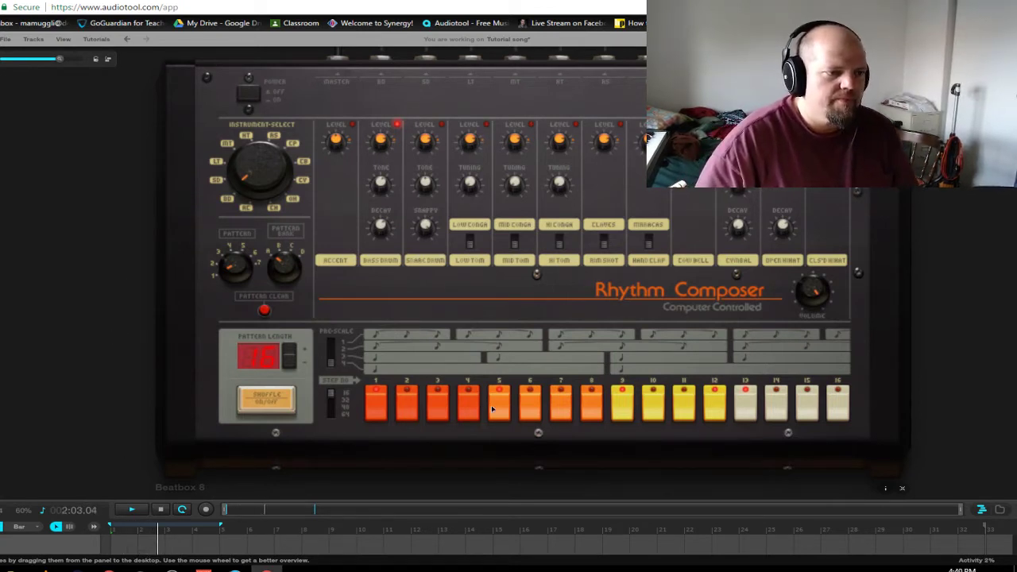
left_click(532, 405)
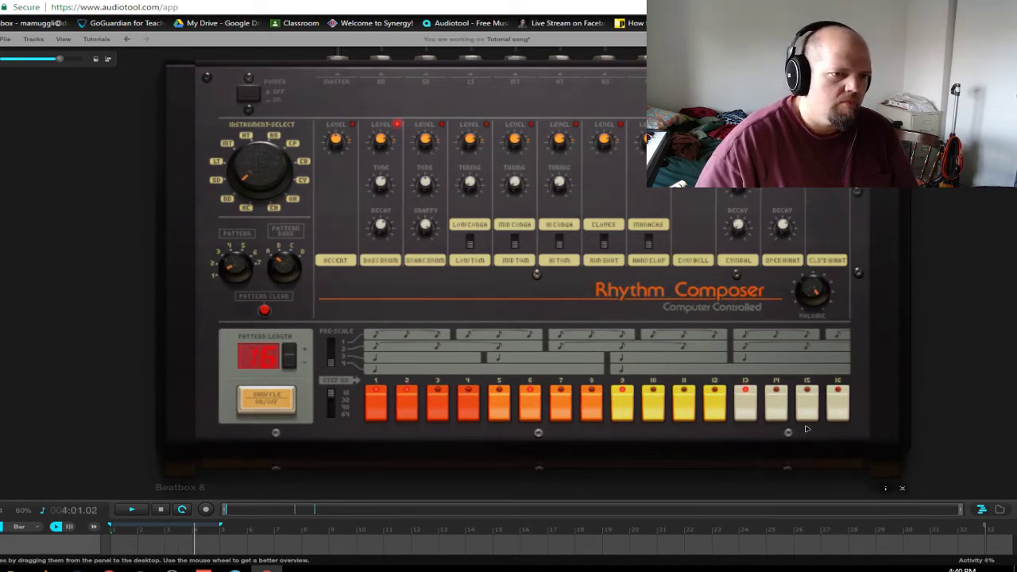
left_click(747, 403)
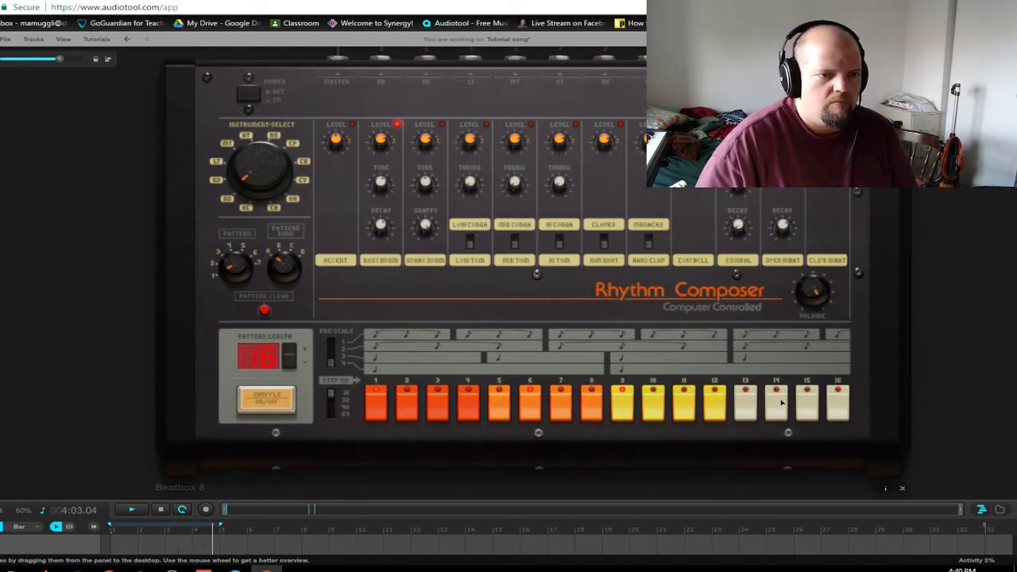
left_click(807, 403)
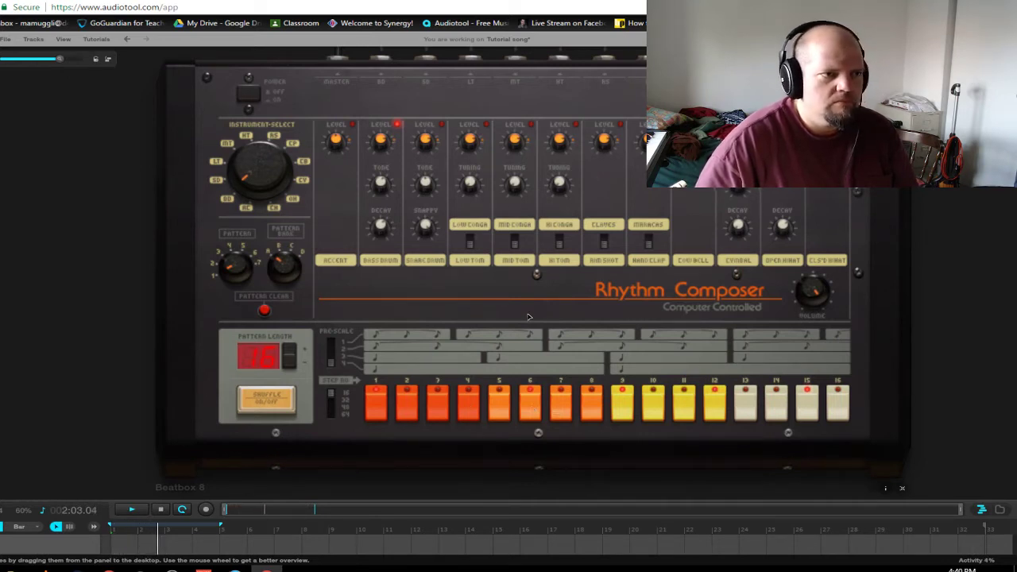
- Reopen the device library and add a Graphical EQ above the Rhythm Composer's individual outputs
scroll(539, 290, "down", 3)
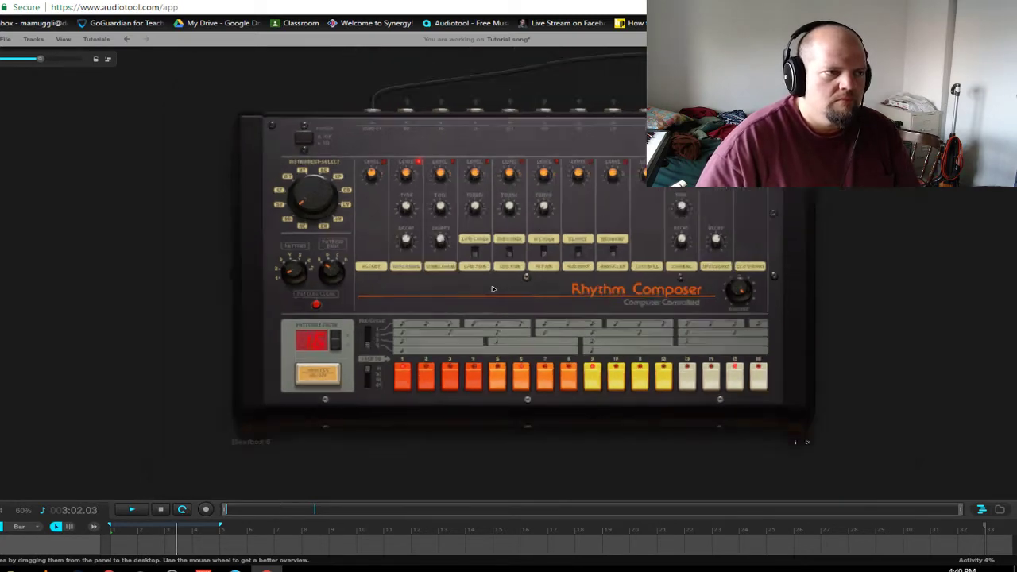
left_click_drag(865, 295, 641, 368)
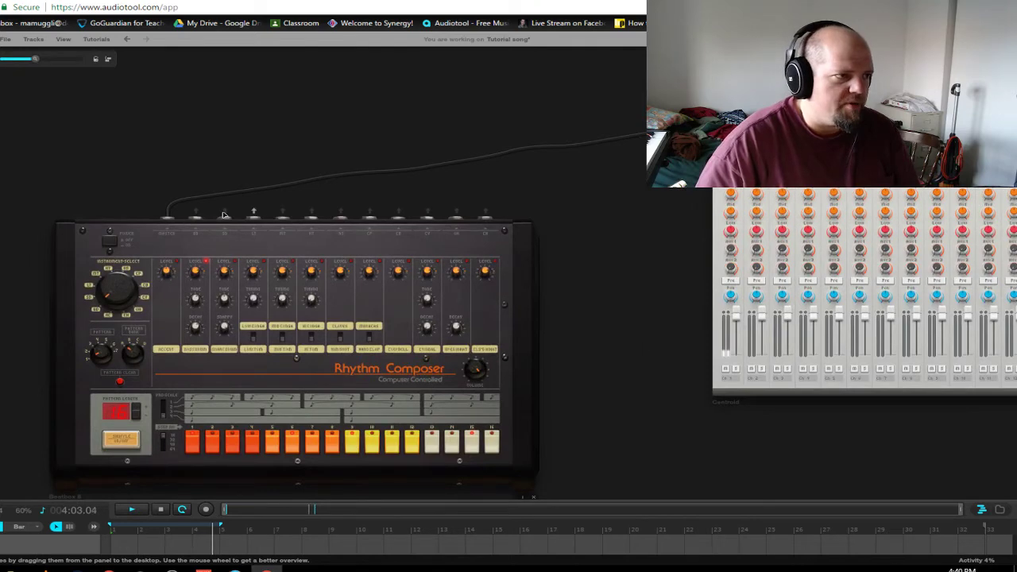
scroll(196, 225, "up", 3)
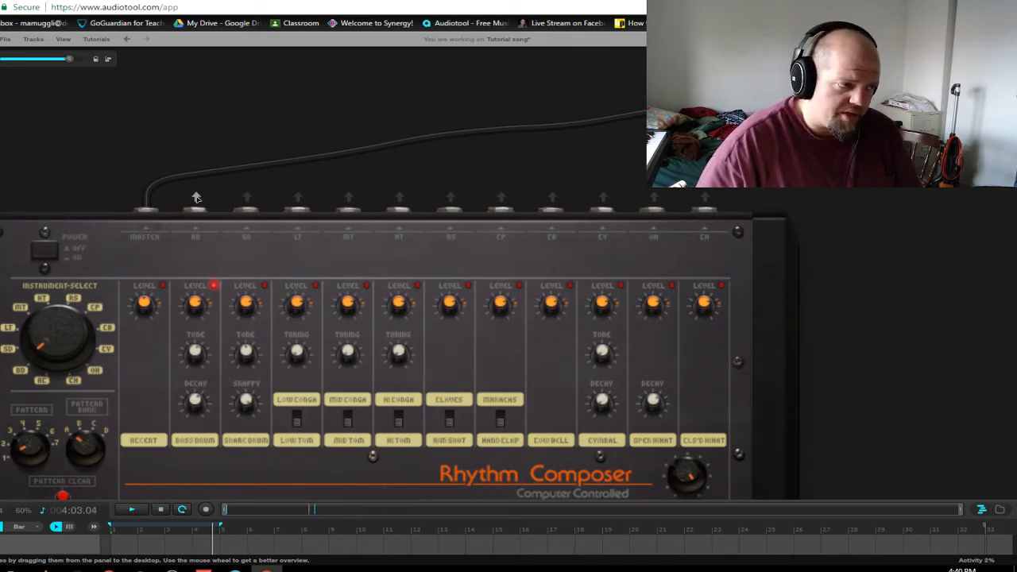
scroll(196, 197, "down", 1)
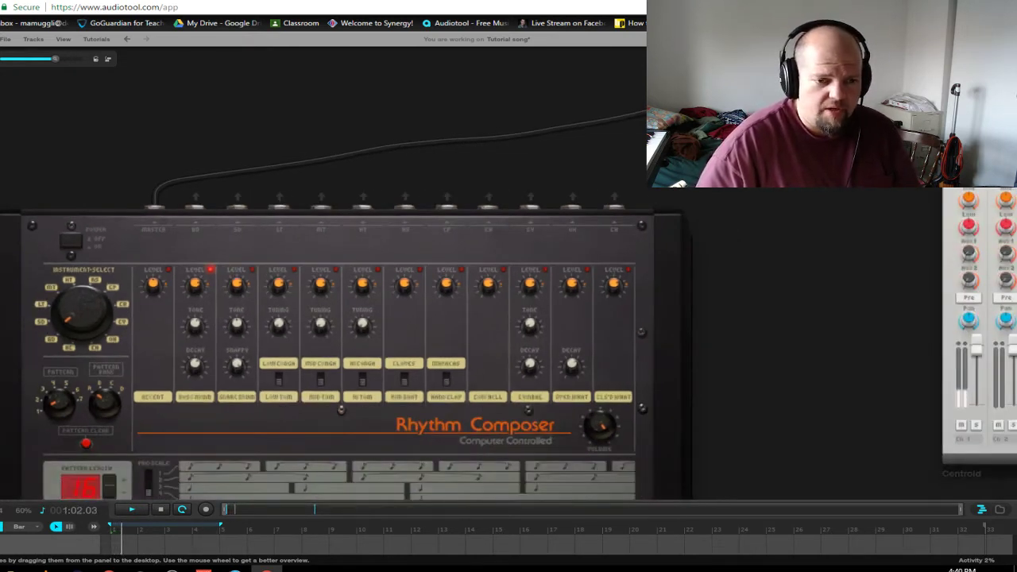
left_click(1000, 512)
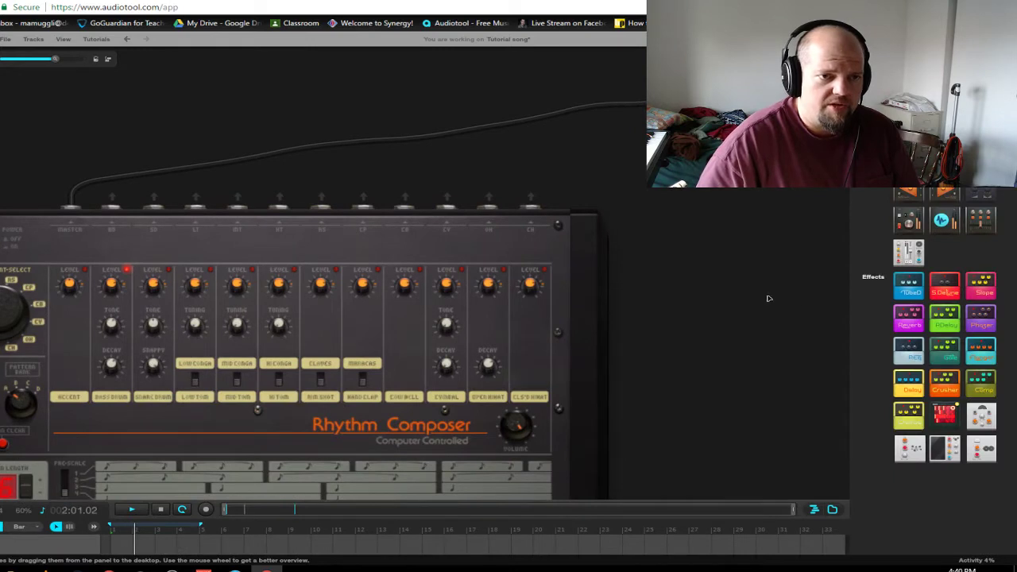
left_click_drag(769, 298, 806, 390)
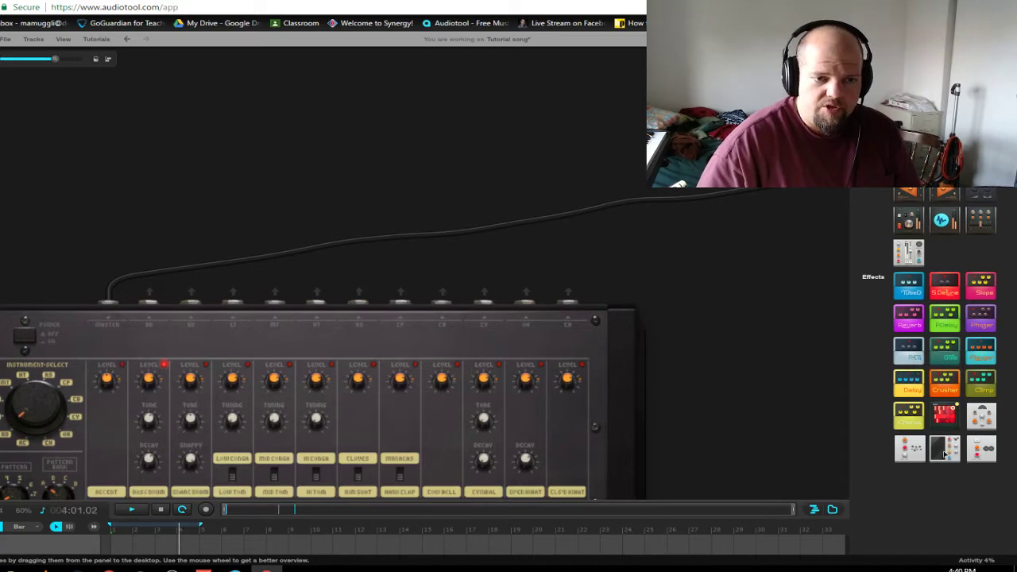
left_click_drag(944, 449, 302, 363)
scroll(411, 239, "up", 5)
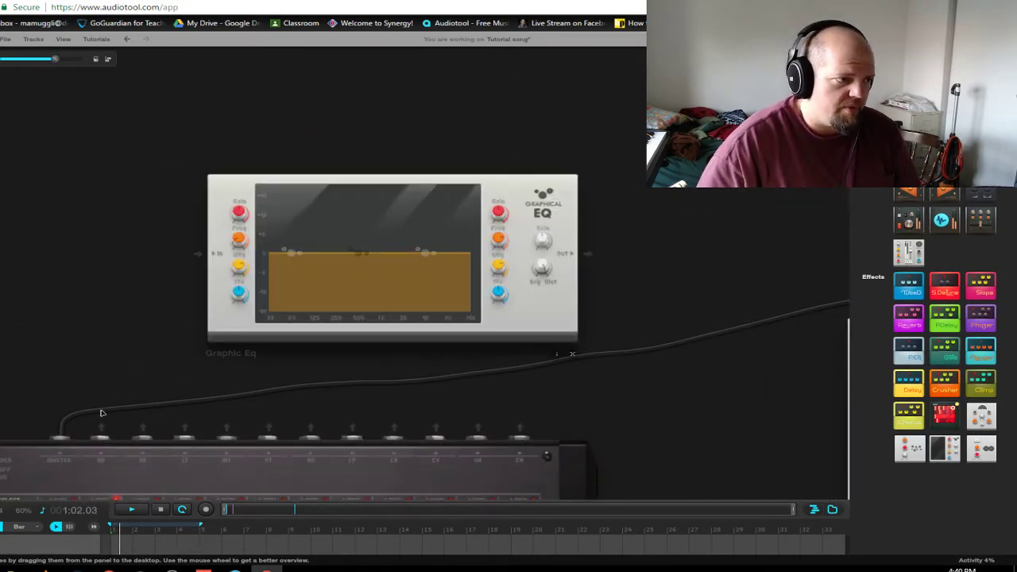
- Connect the Rhythm Composer's bass drum output to the Graphical EQ's input and the EQ's output to mixer channel 2
left_click_drag(100, 424, 210, 253)
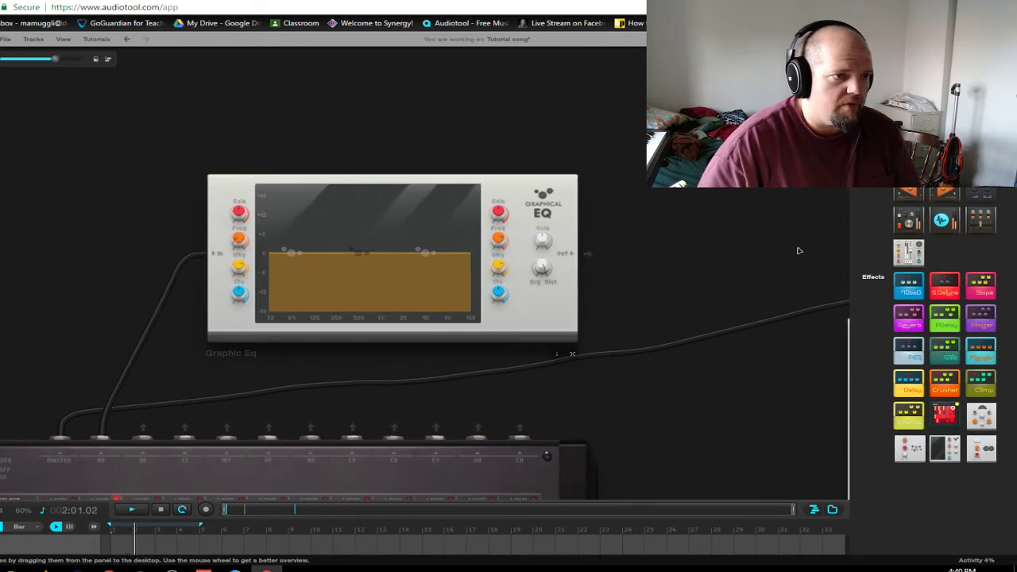
left_click_drag(799, 251, 744, 309)
left_click_drag(456, 310, 777, 306)
- Shape the bass drum's EQ curve with a slight boost in the lowest frequencies and a cut to about -18 dB near 16K
scroll(527, 251, "up", 3)
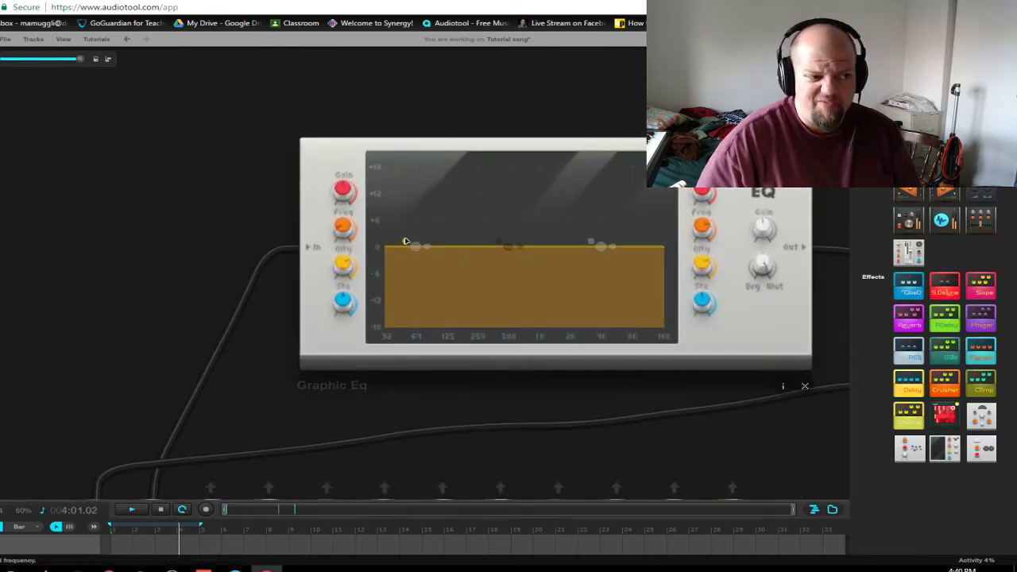
left_click_drag(405, 243, 433, 321)
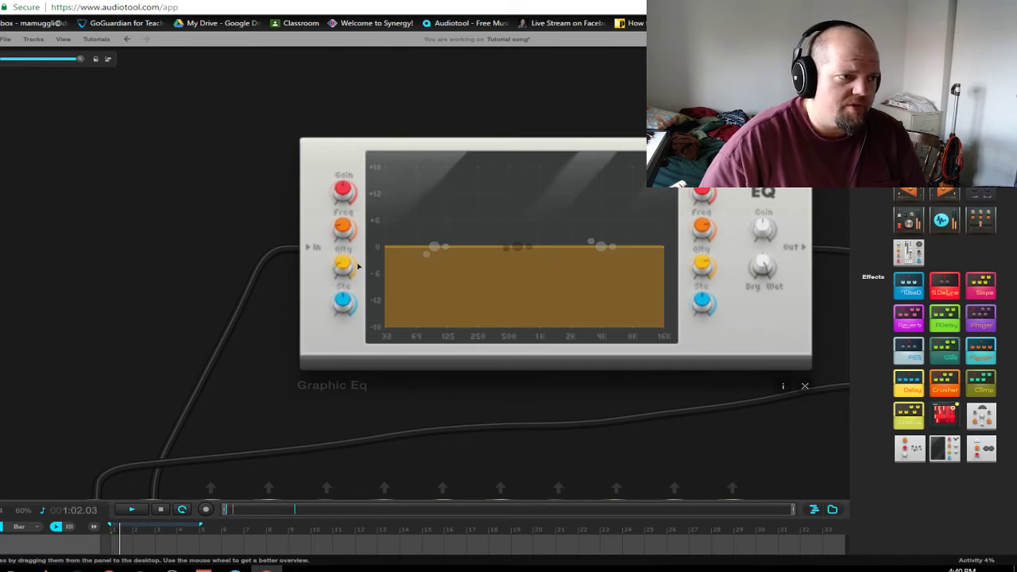
left_click_drag(363, 288, 336, 388)
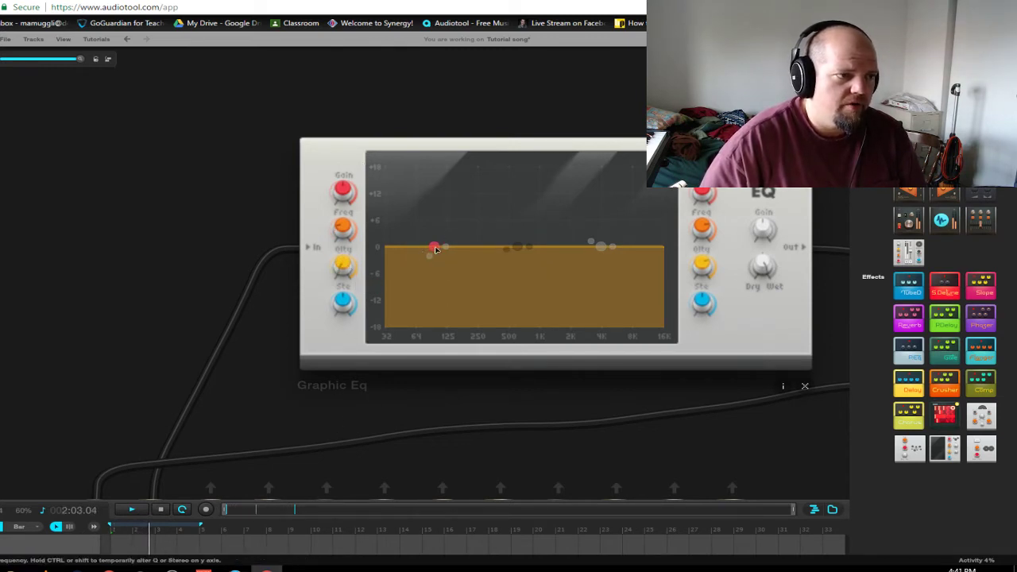
left_click_drag(434, 248, 421, 134)
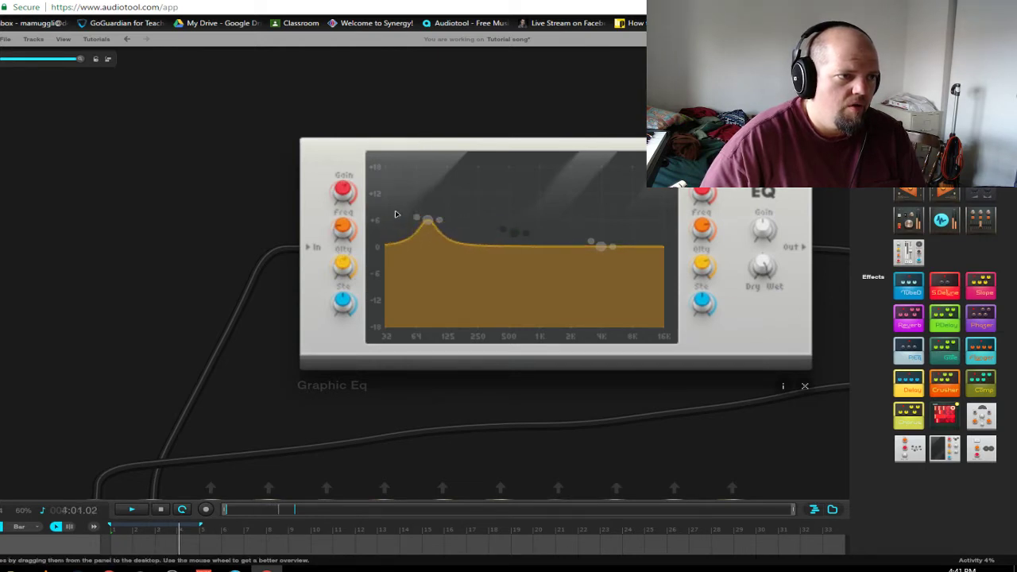
left_click_drag(415, 219, 397, 235)
left_click_drag(601, 245, 660, 335)
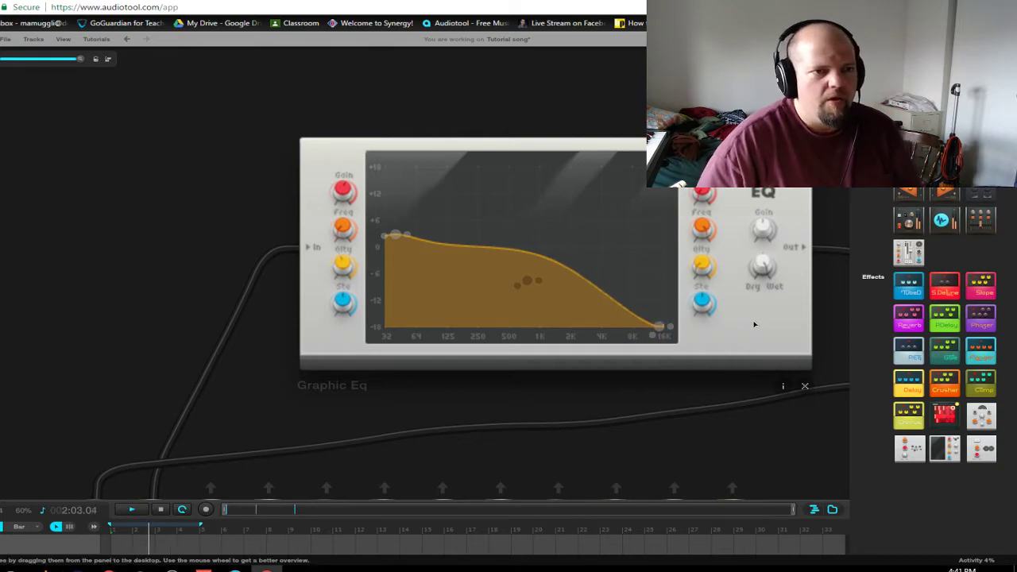
- Turn up the low EQ gain on mixer channel 2 to about 1.7 dB
scroll(755, 324, "down", 2)
left_click_drag(800, 395, 264, 216)
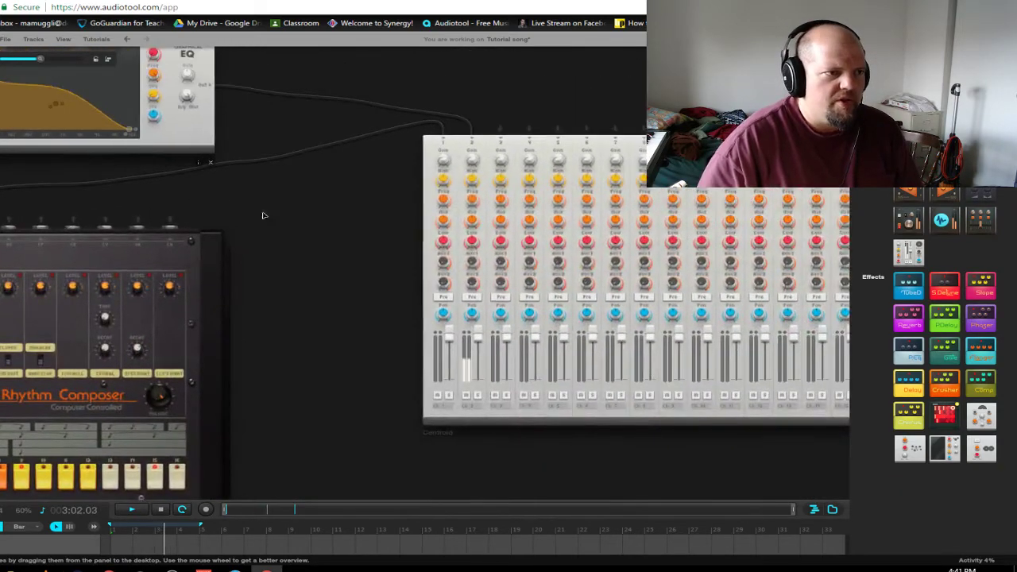
scroll(475, 234, "up", 3)
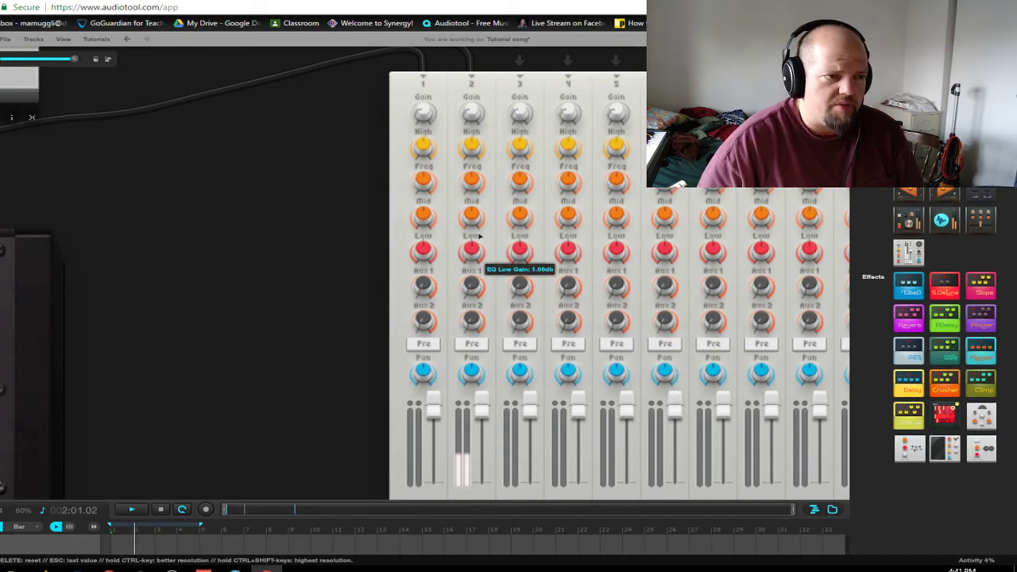
left_click_drag(479, 236, 500, 223)
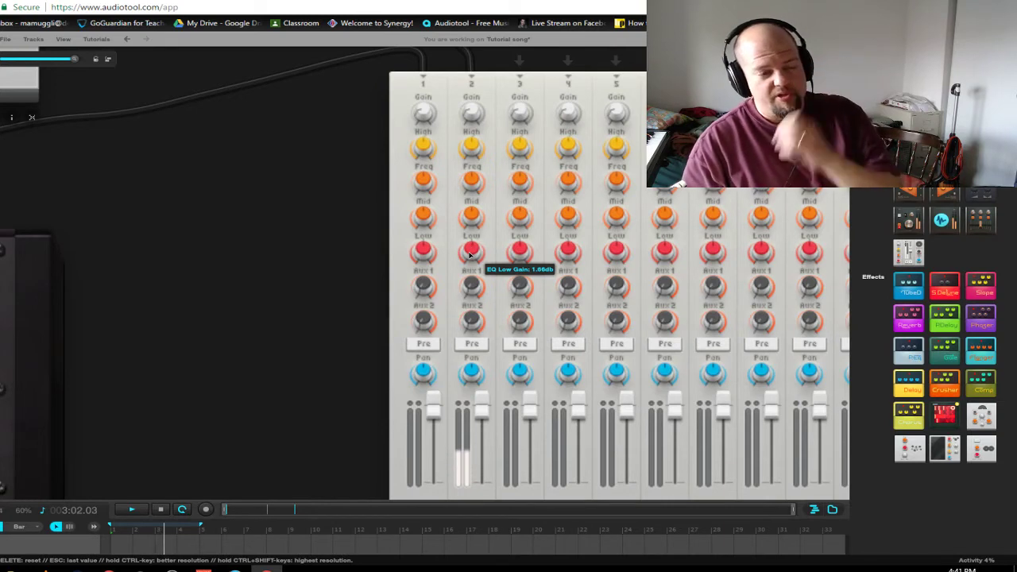
left_click_drag(470, 255, 465, 254)
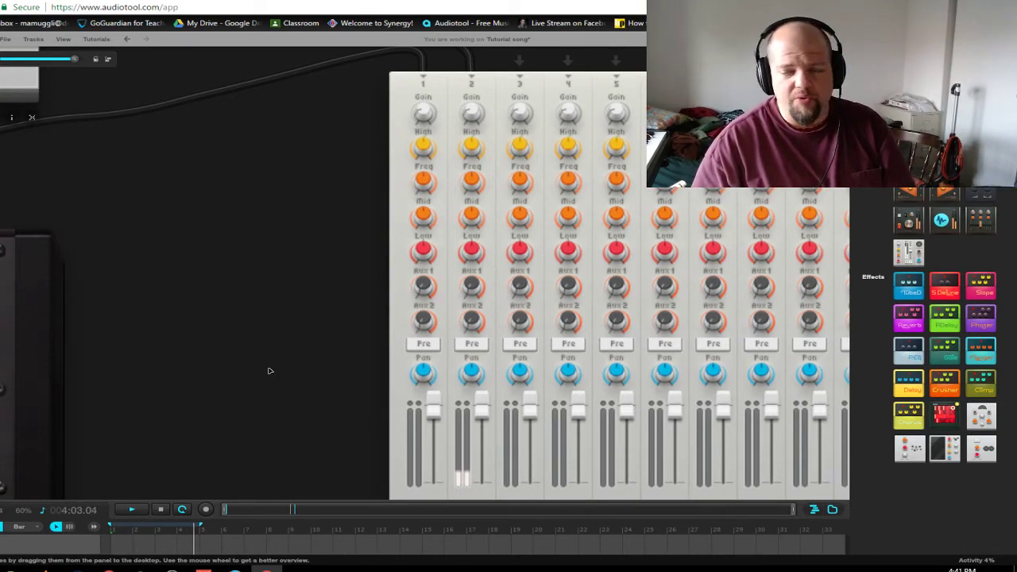
- Stop playback and examine the Rhythm Composer's pattern, pattern length and pre-scale controls up close
scroll(269, 370, "down", 3)
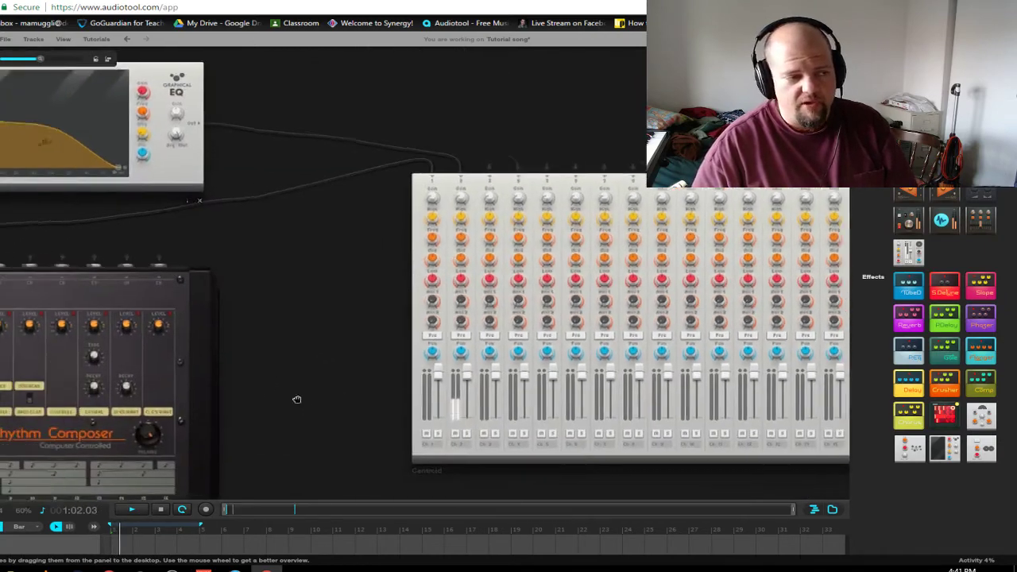
left_click_drag(296, 399, 696, 299)
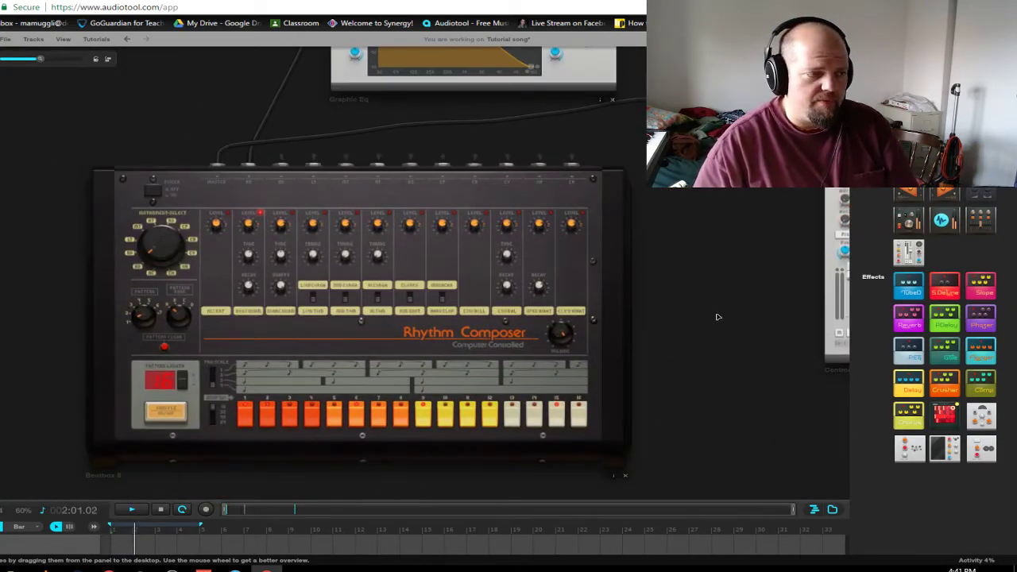
scroll(684, 324, "up", 2)
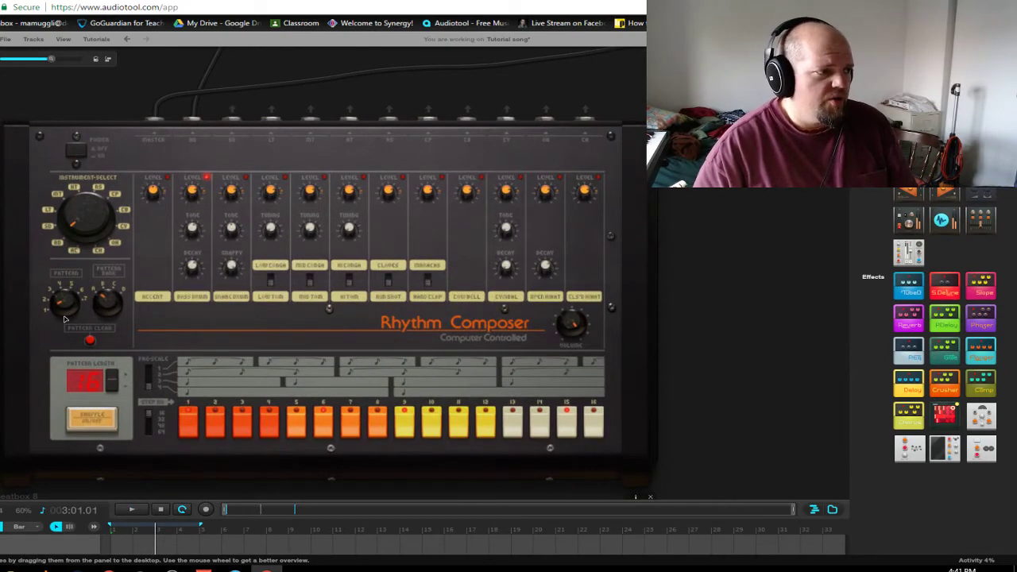
scroll(230, 311, "up", 3)
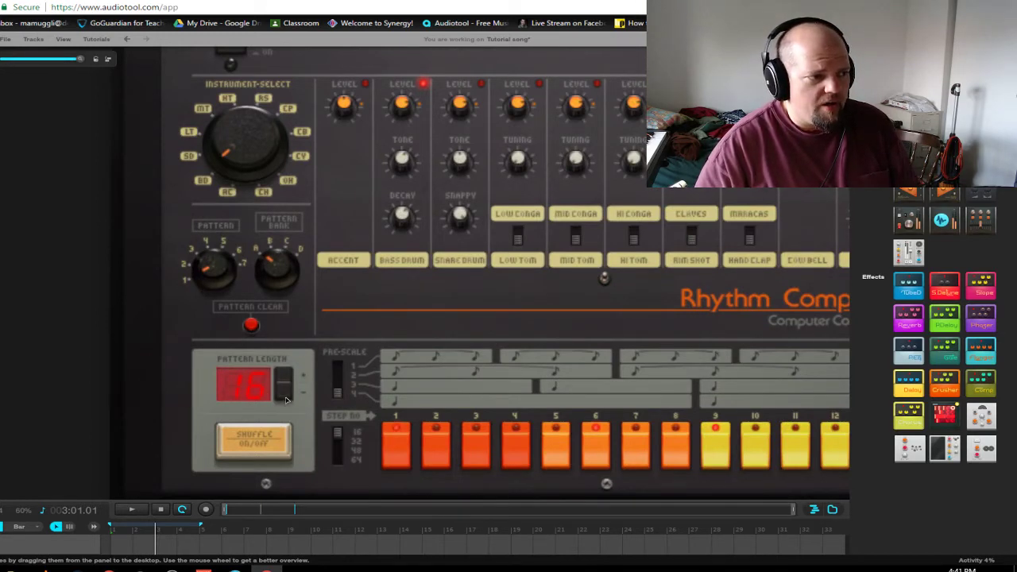
left_click_drag(79, 373, 9, 341)
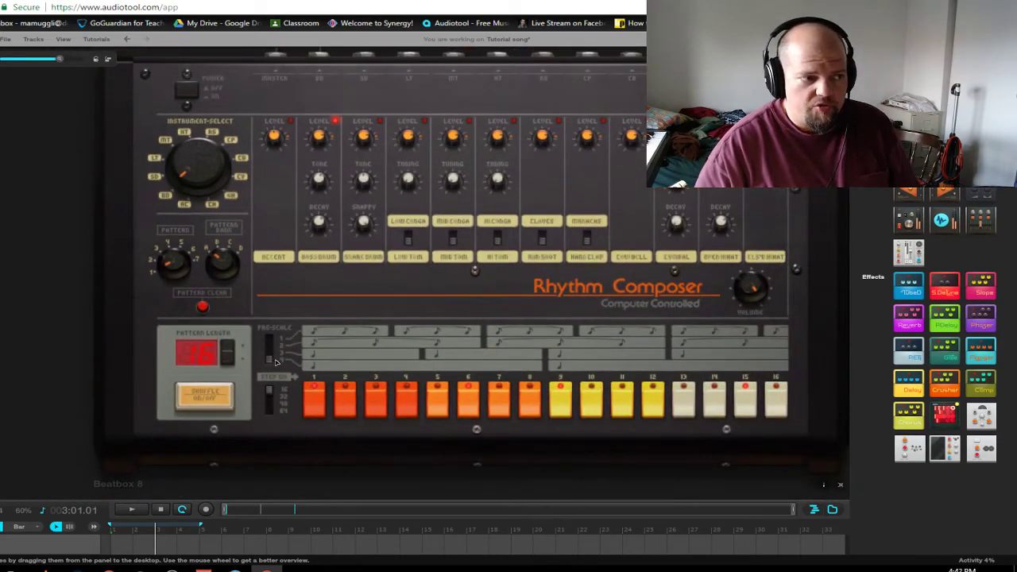
- Copy the Rhythm Composer's first pattern, paste it into pattern slot 2, and switch back to pattern 1
scroll(398, 375, "up", 2)
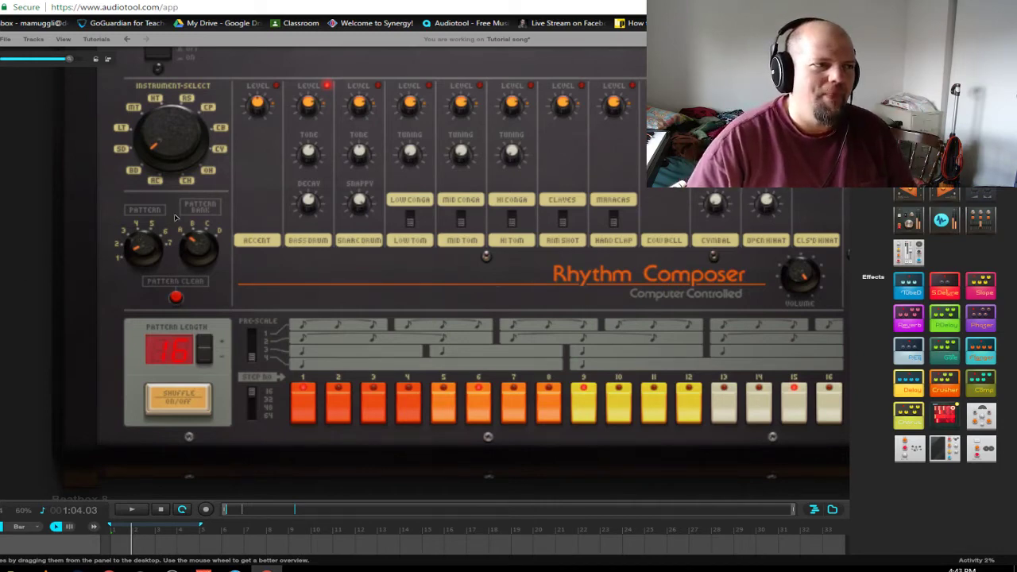
scroll(175, 217, "down", 1)
scroll(270, 274, "up", 2)
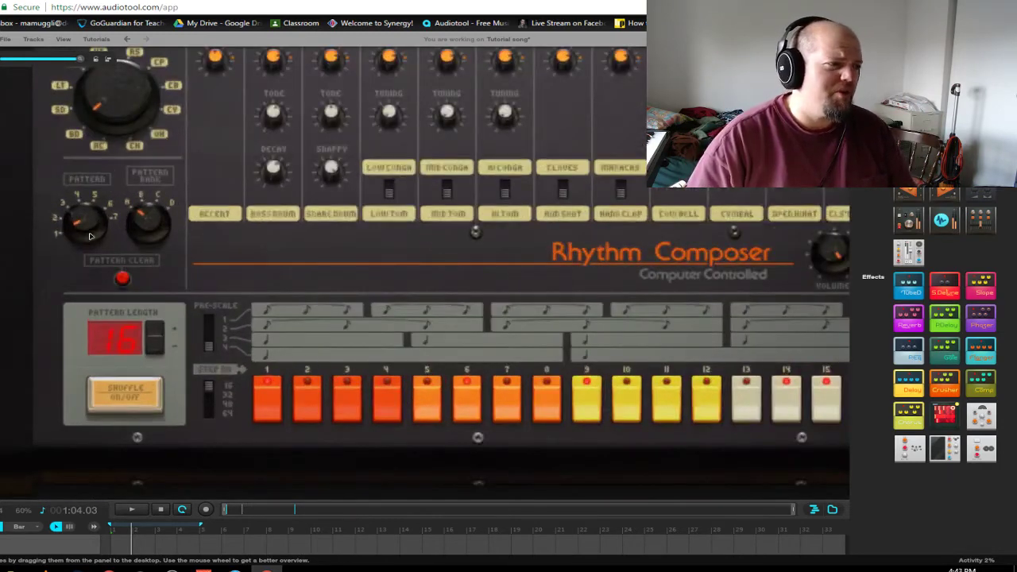
left_click_drag(90, 233, 90, 254)
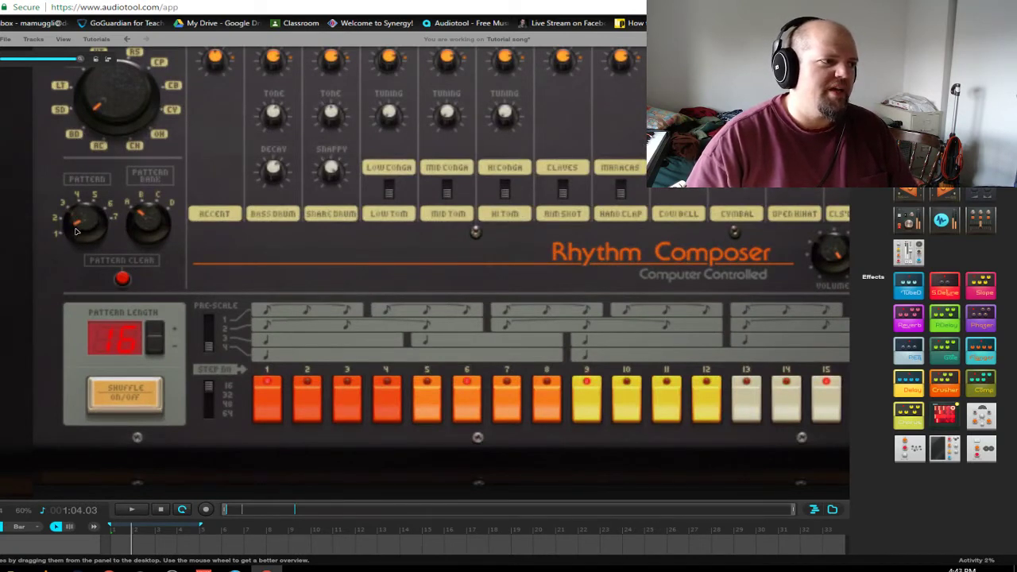
right_click(76, 231)
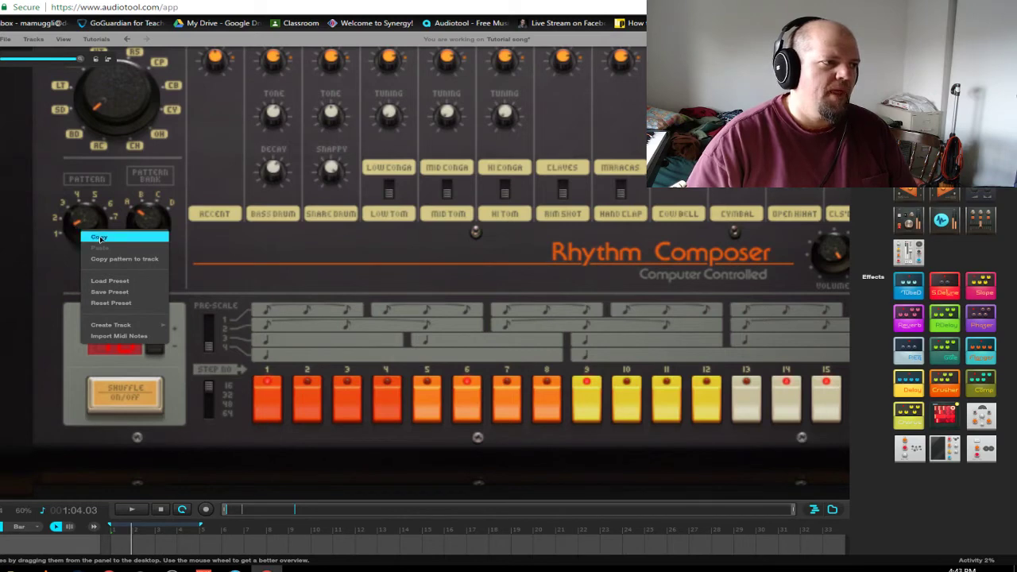
left_click(100, 237)
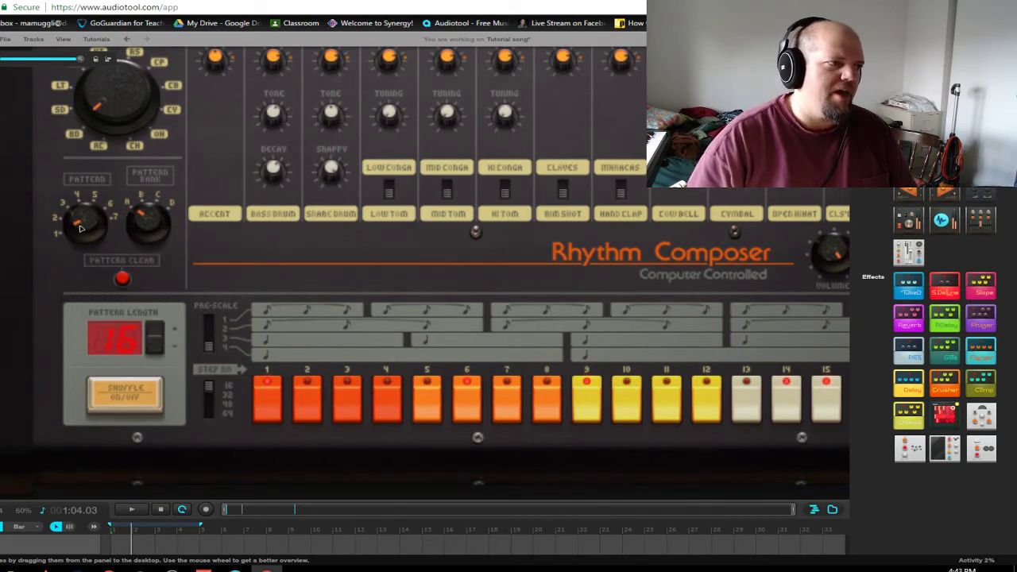
left_click_drag(80, 224, 80, 220)
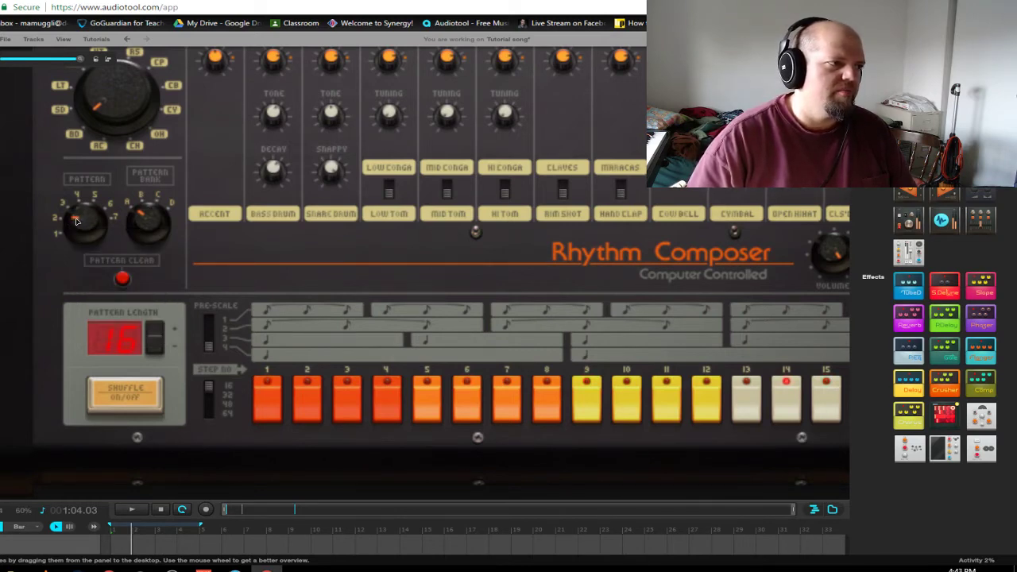
right_click(76, 222)
left_click(103, 238)
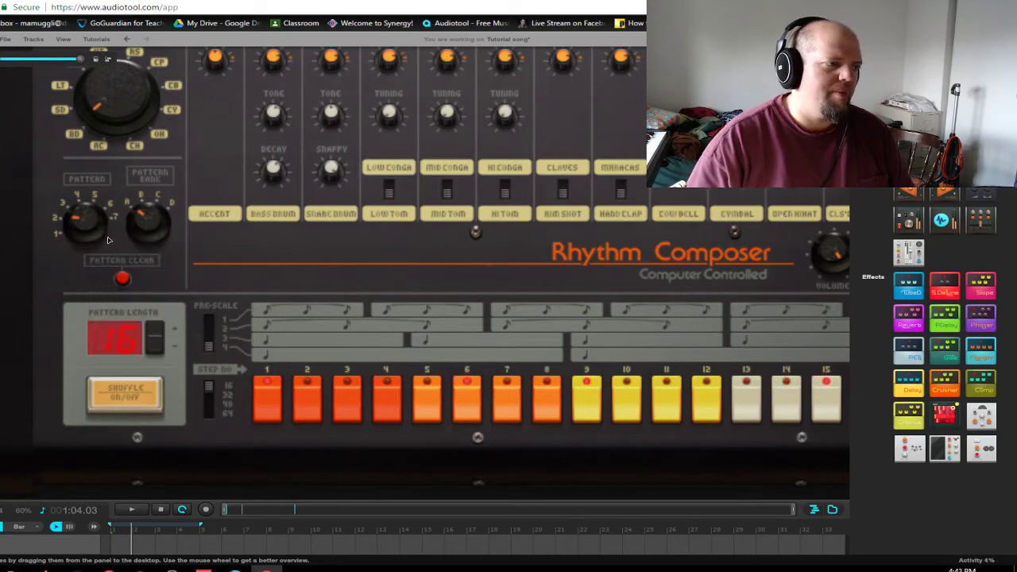
mouse_move(79, 218)
left_mouse_down()
mouse_move(82, 239)
mouse_move(90, 221)
mouse_move(79, 229)
left_mouse_up()
scroll(276, 230, "down", 3)
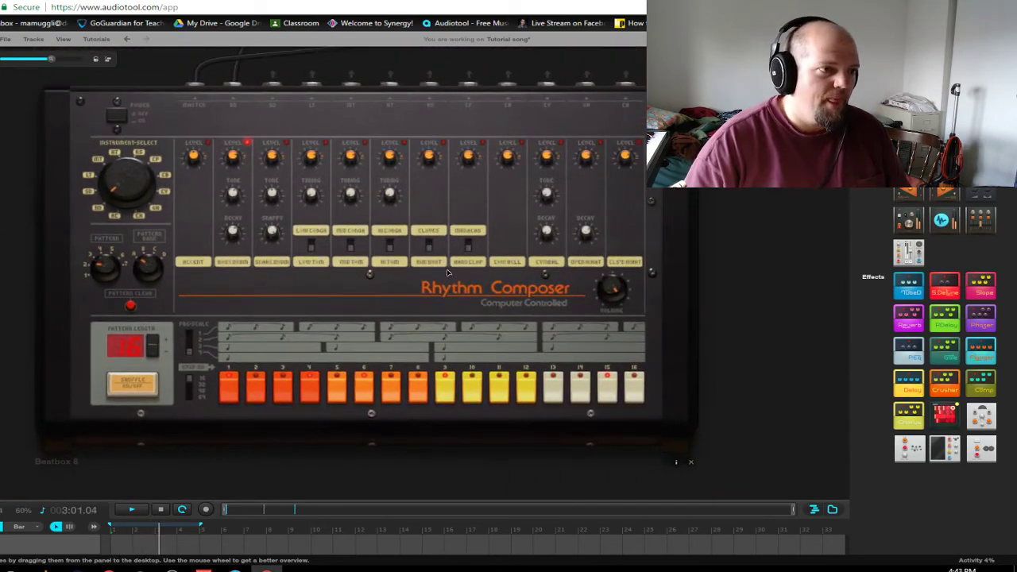
- Switch the rim shot channel to claves and lower the cowbell level to about 60%
left_click(432, 231)
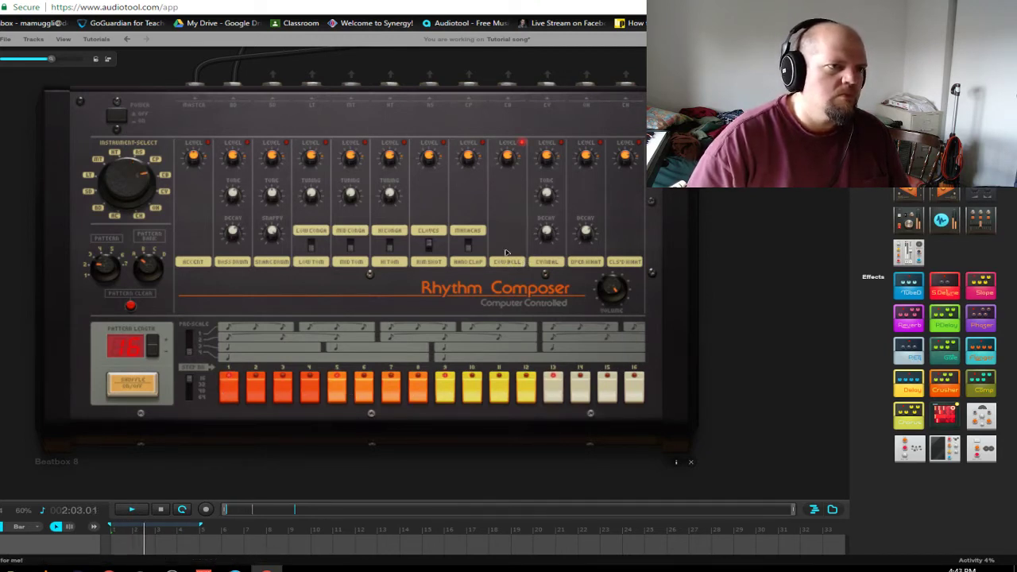
left_click_drag(512, 165, 516, 207)
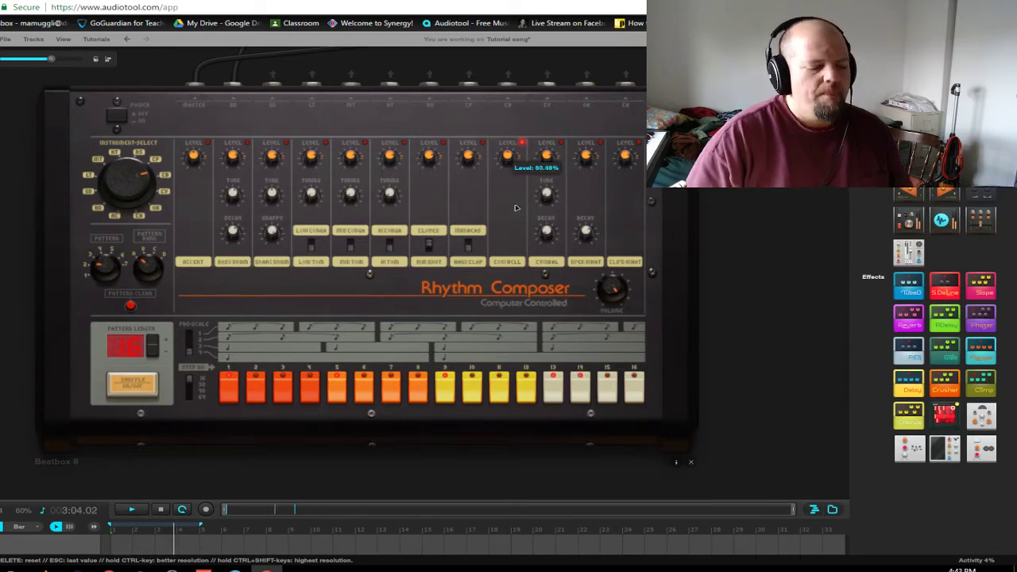
- Copy the updated drum pattern and paste it into another pattern slot of the Rhythm Composer
scroll(514, 198, "down", 2)
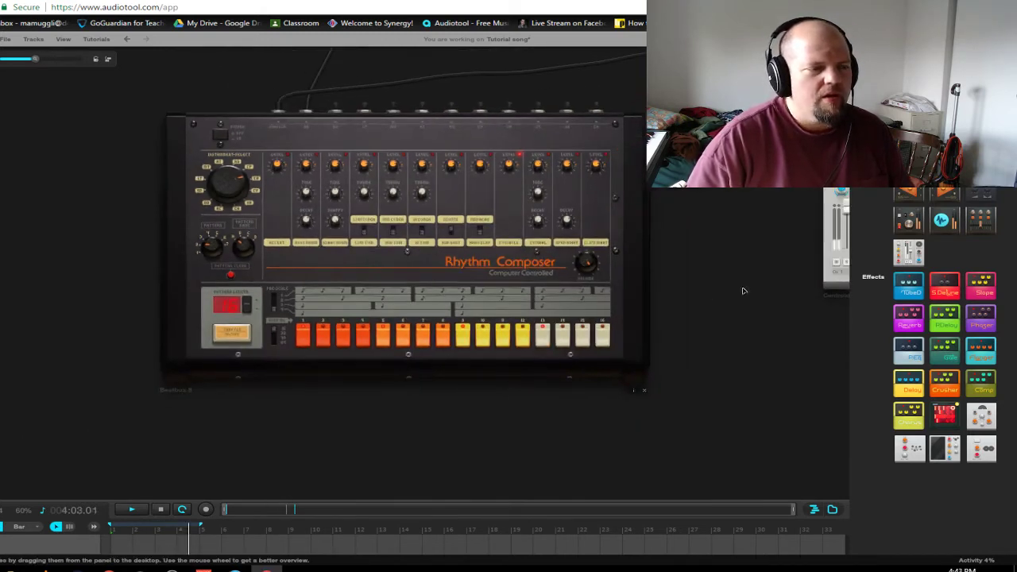
left_click_drag(676, 253, 599, 314)
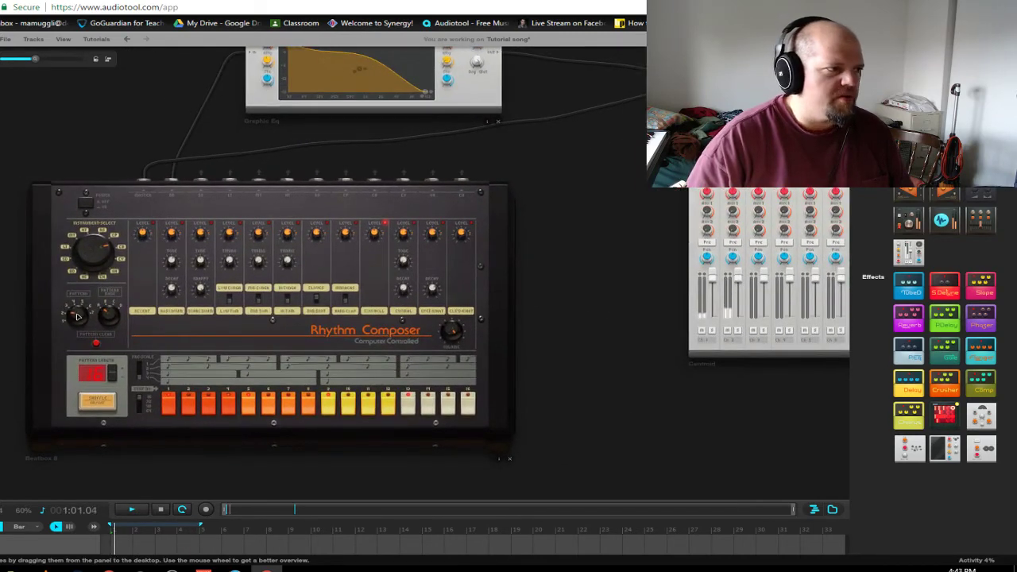
right_click(74, 316)
left_click(73, 320)
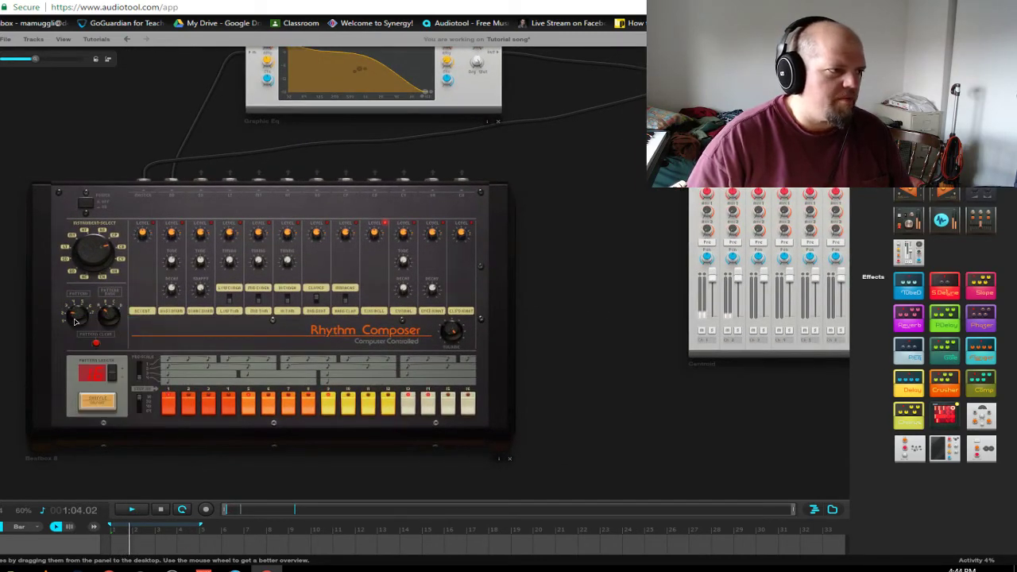
right_click(74, 319)
left_click(89, 331)
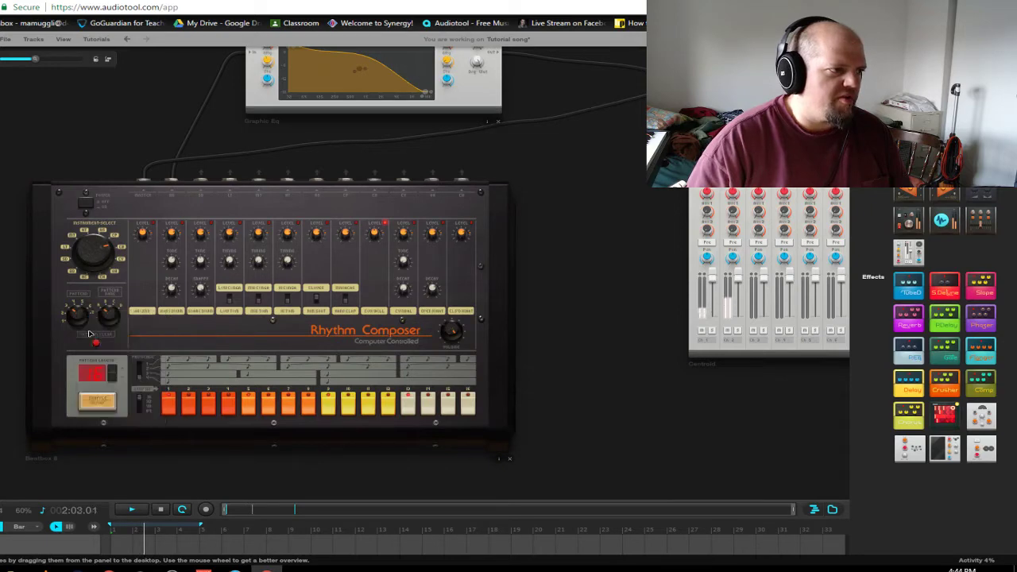
- Program snare drum hits on steps 5 and 13 of the pattern and stop playback
scroll(157, 336, "up", 3)
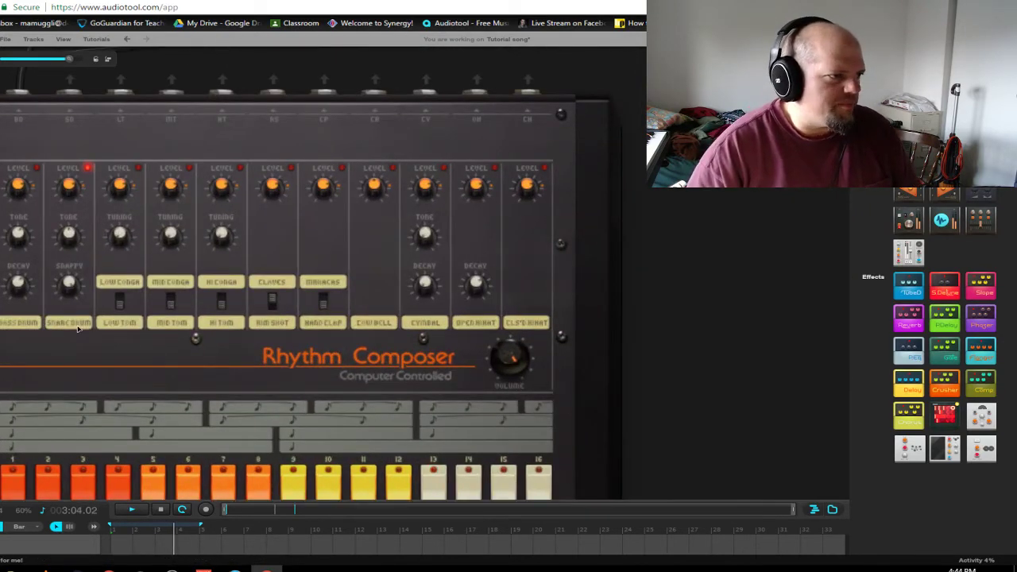
left_click_drag(738, 375, 860, 339)
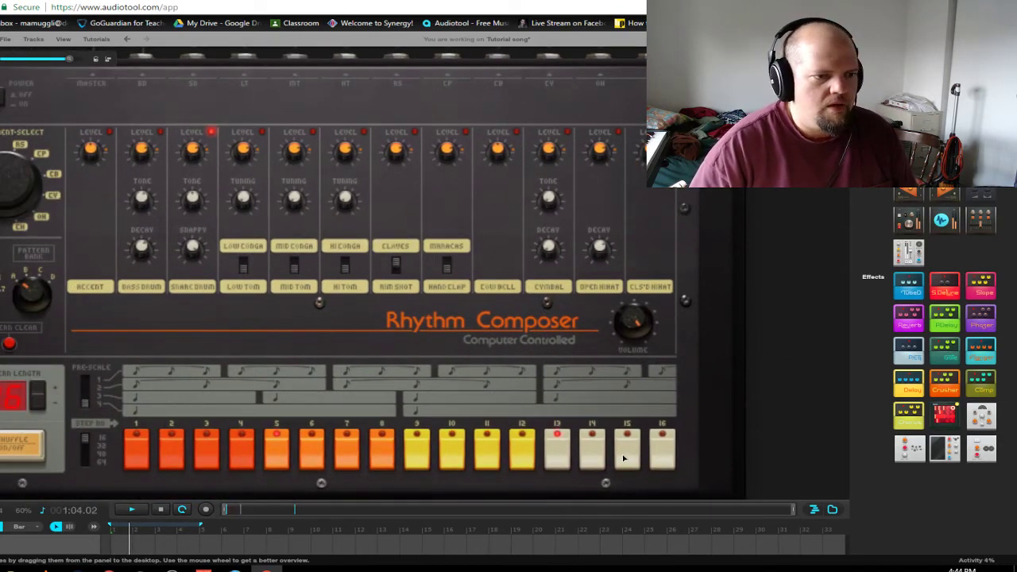
scroll(774, 372, "down", 2)
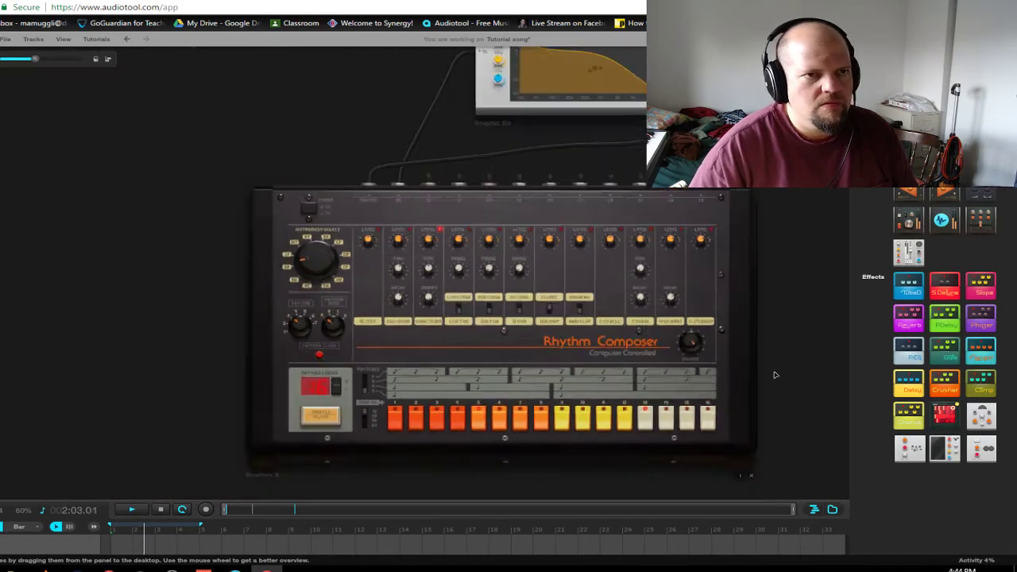
left_click_drag(798, 370, 570, 366)
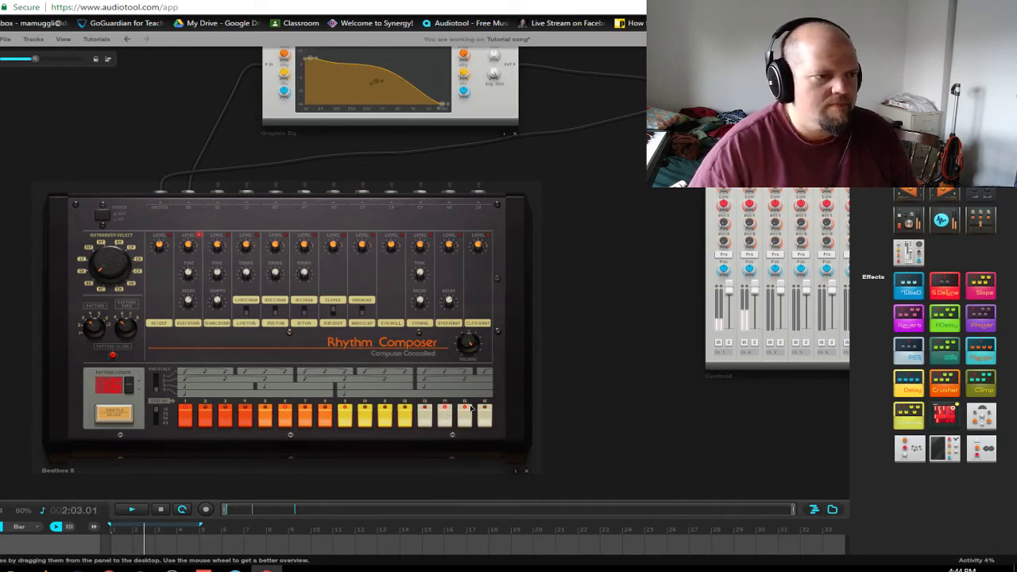
key("space")
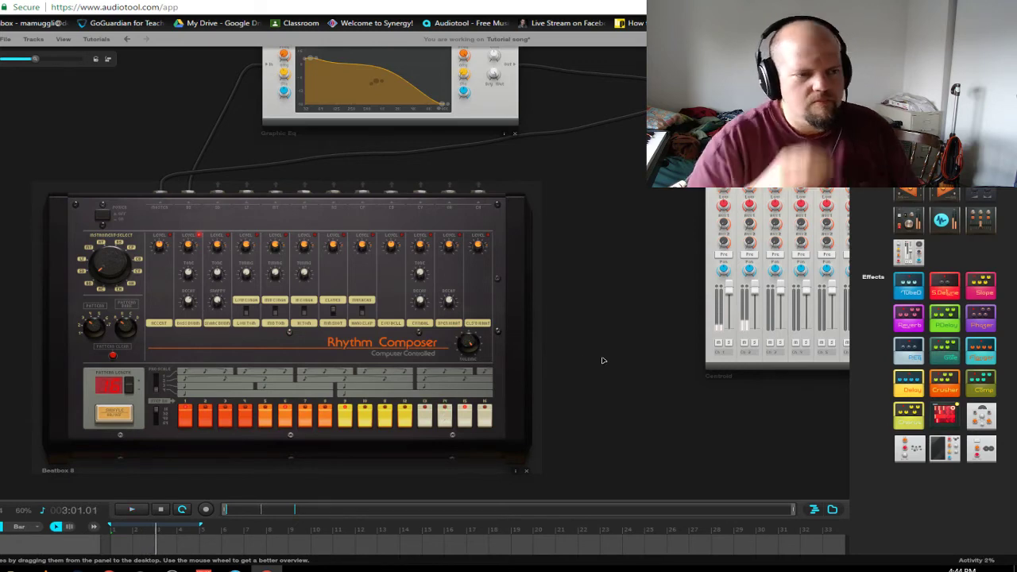
- Enlarge the timeline area and add a NoteTrack and a PatternTrack for the Rhythm Composer
scroll(604, 360, "down", 4)
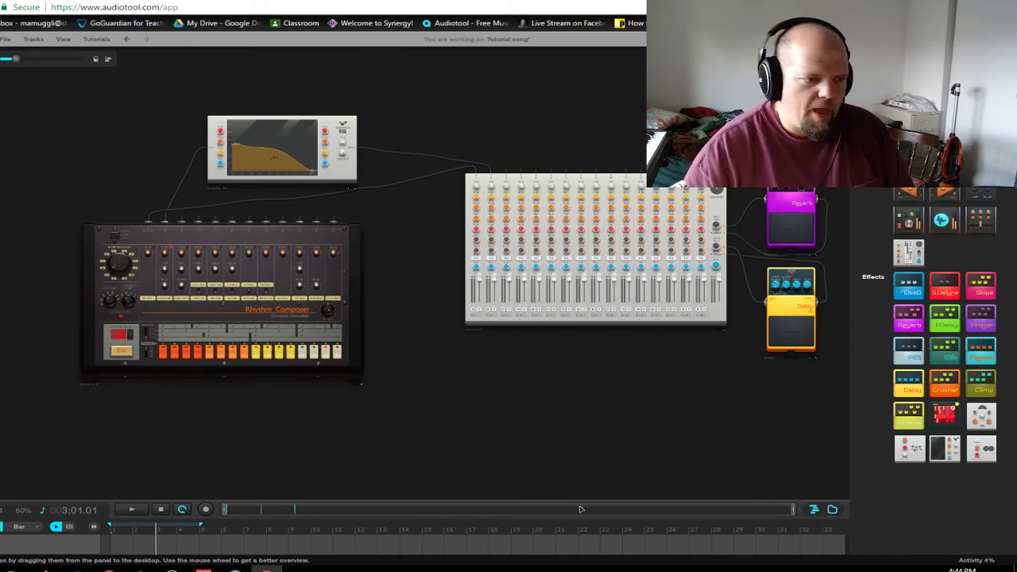
left_click_drag(582, 504, 599, 305)
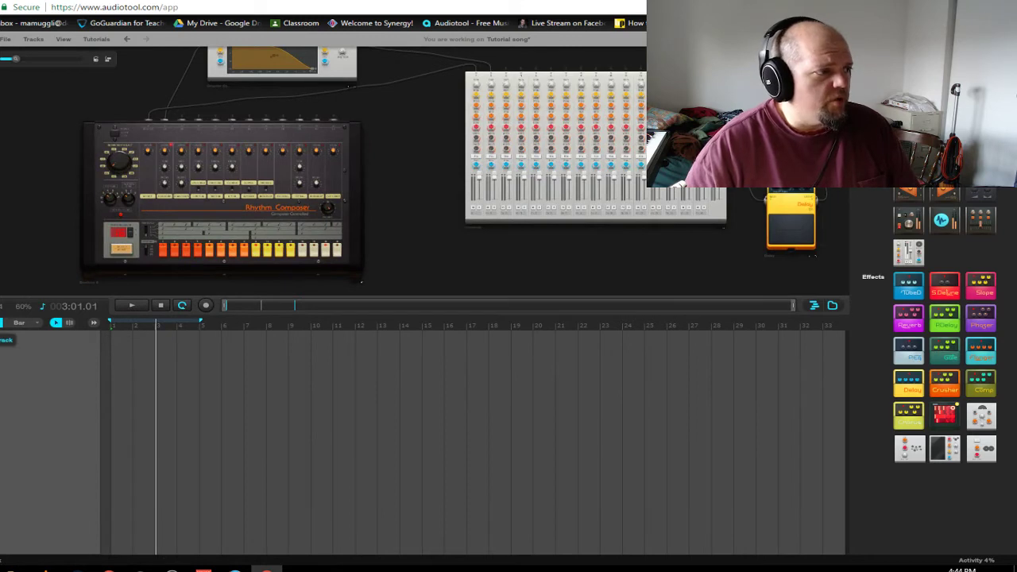
left_click(2, 322)
left_click(17, 380)
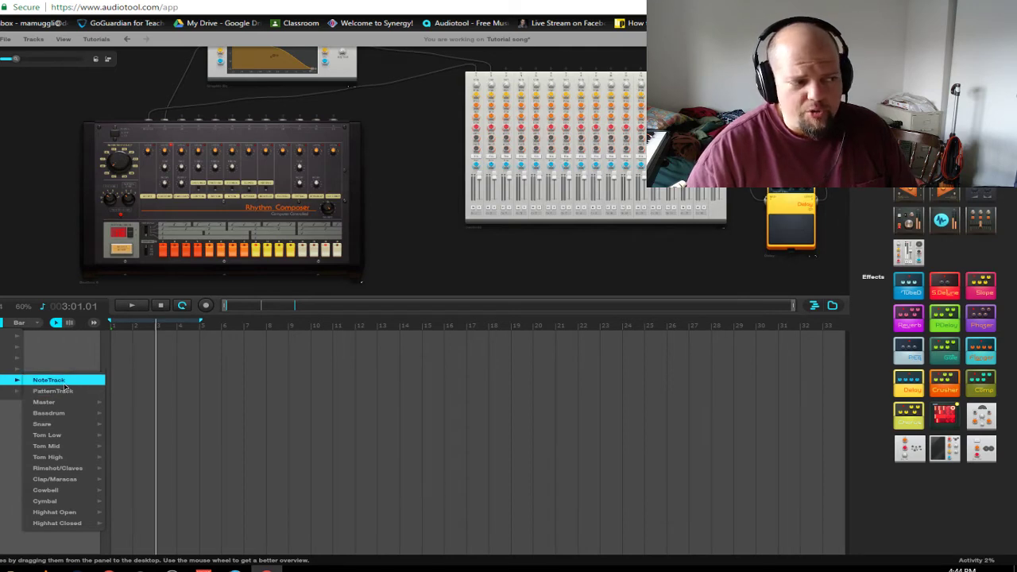
left_click(64, 381)
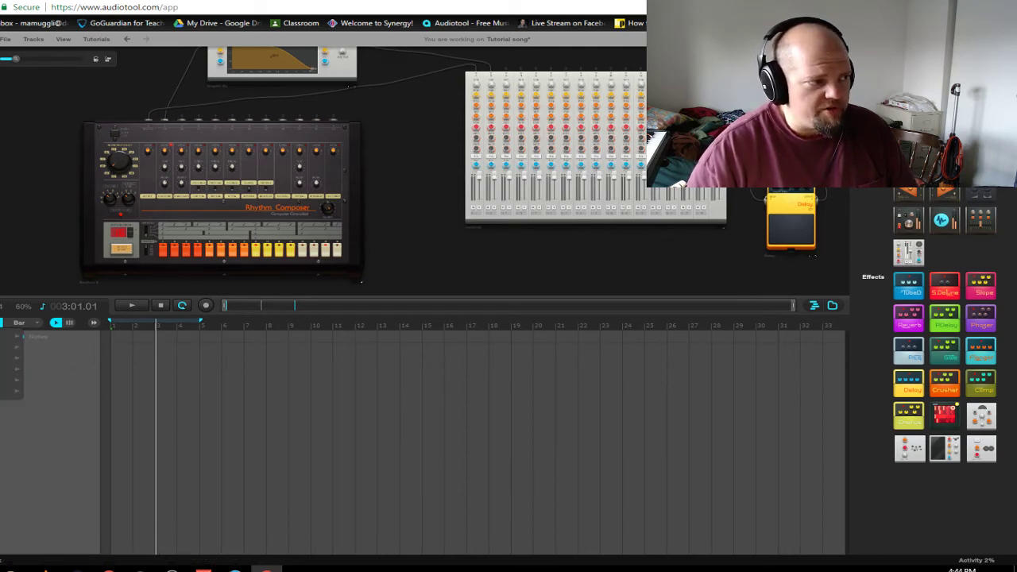
mouse_move(11, 369)
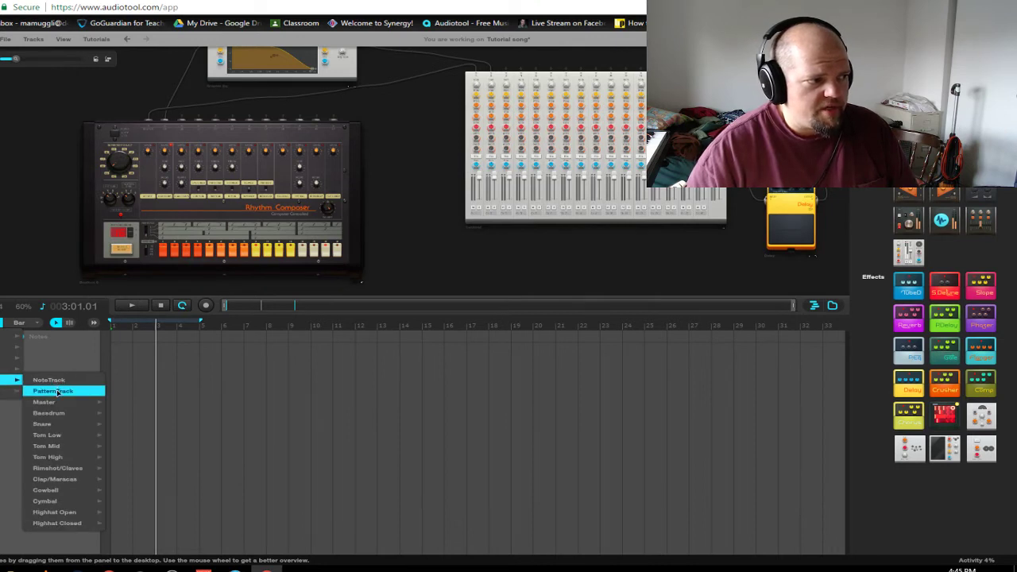
left_click(57, 392)
- Create a note region from bar 1 to bar 5 on the note track and open it in an enlarged note editor
double_click(115, 338)
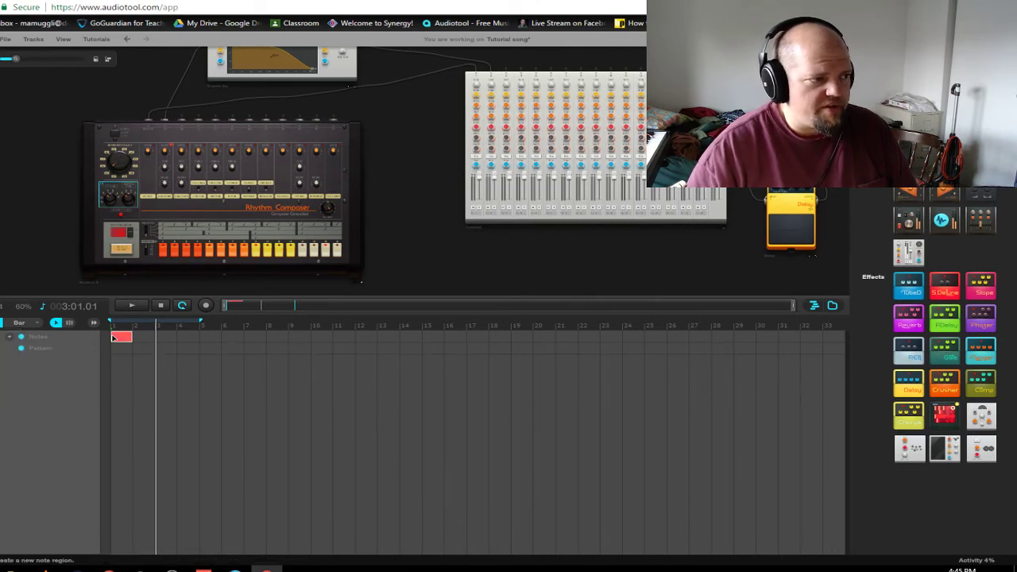
left_click_drag(132, 338, 199, 338)
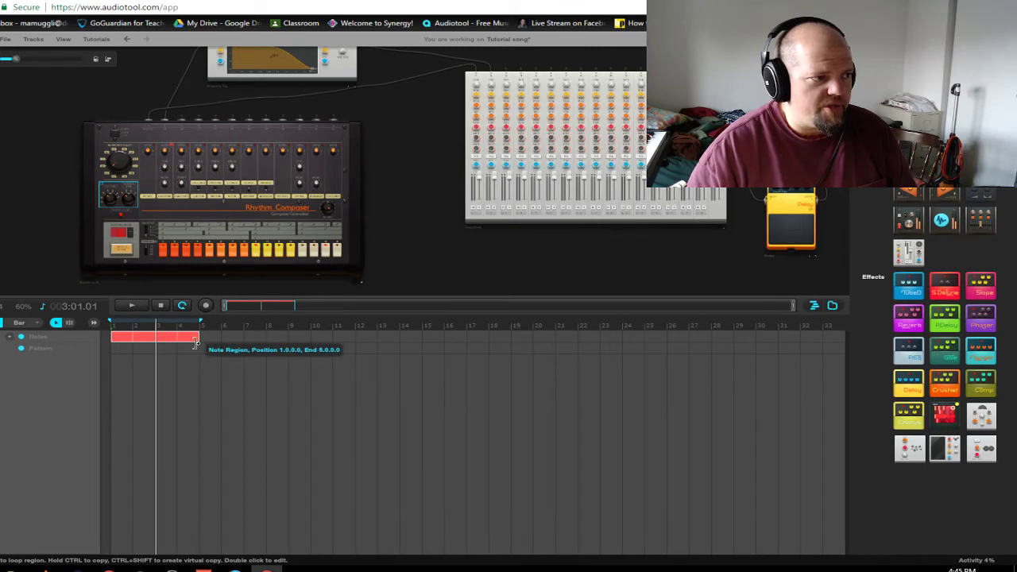
double_click(159, 340)
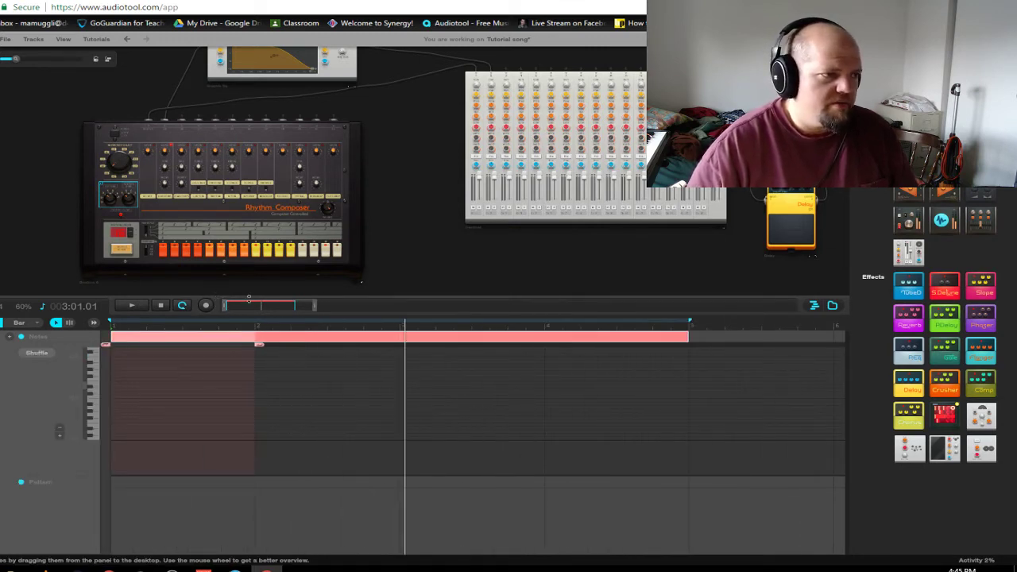
left_click_drag(248, 298, 250, 200)
left_click_drag(263, 374, 263, 499)
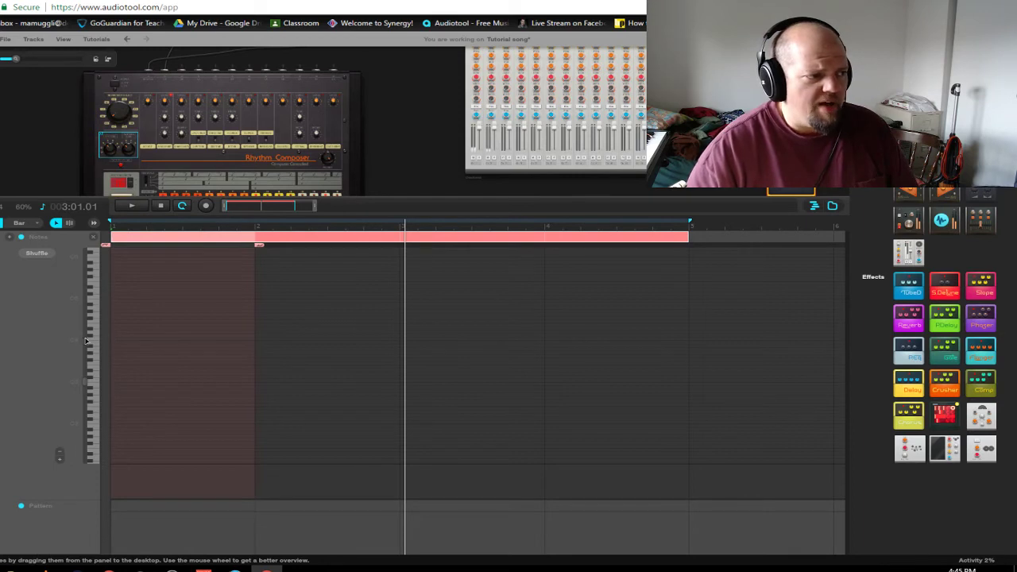
- Set the timeline's grid resolution to 1/16
left_click(20, 222)
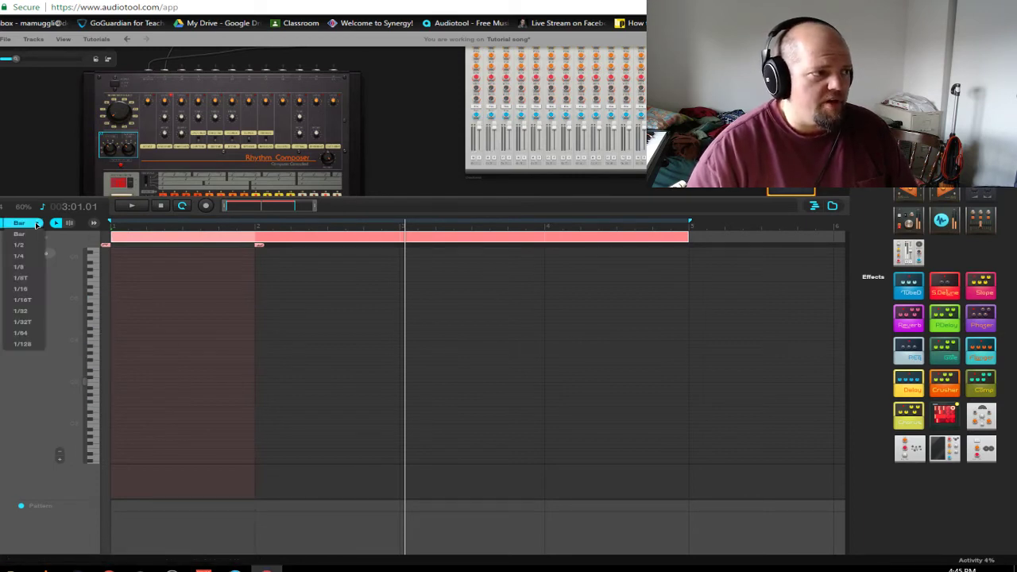
left_click(30, 153)
left_click(34, 220)
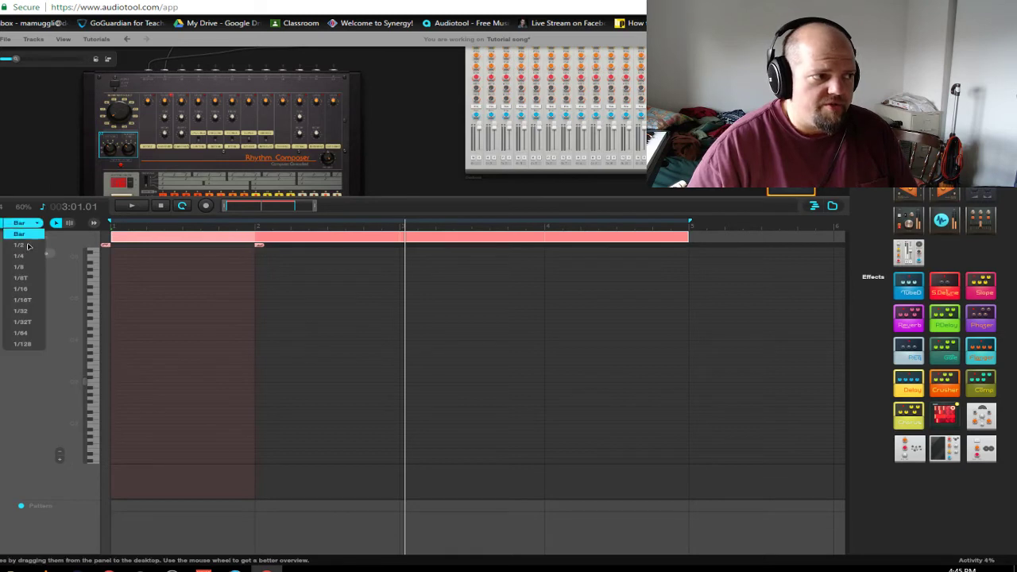
left_click(32, 288)
- Place several sixteenth notes at varied pitches in the first bar of the note region and play the looped region
left_click_drag(252, 212, 236, 209)
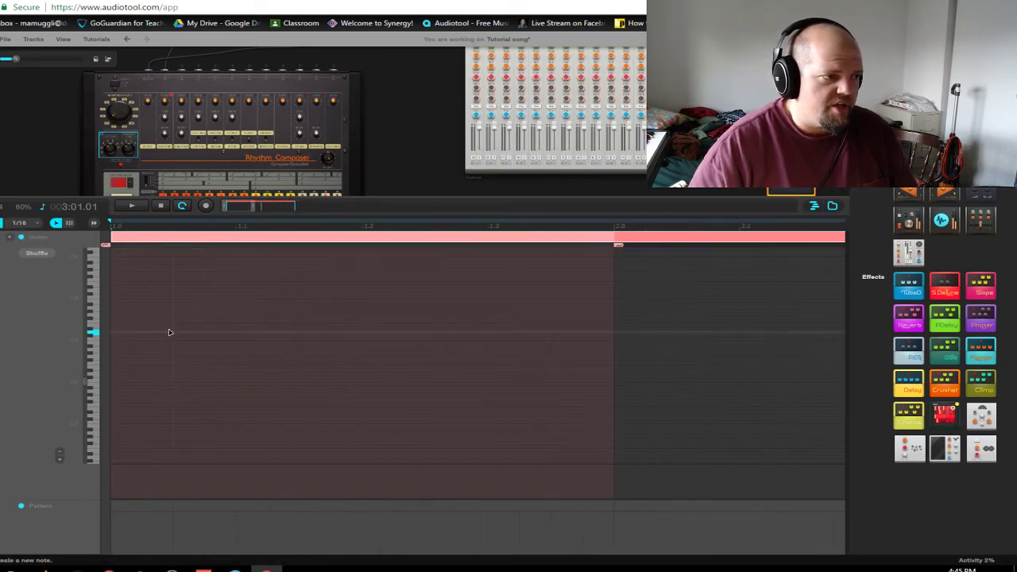
left_click(195, 339)
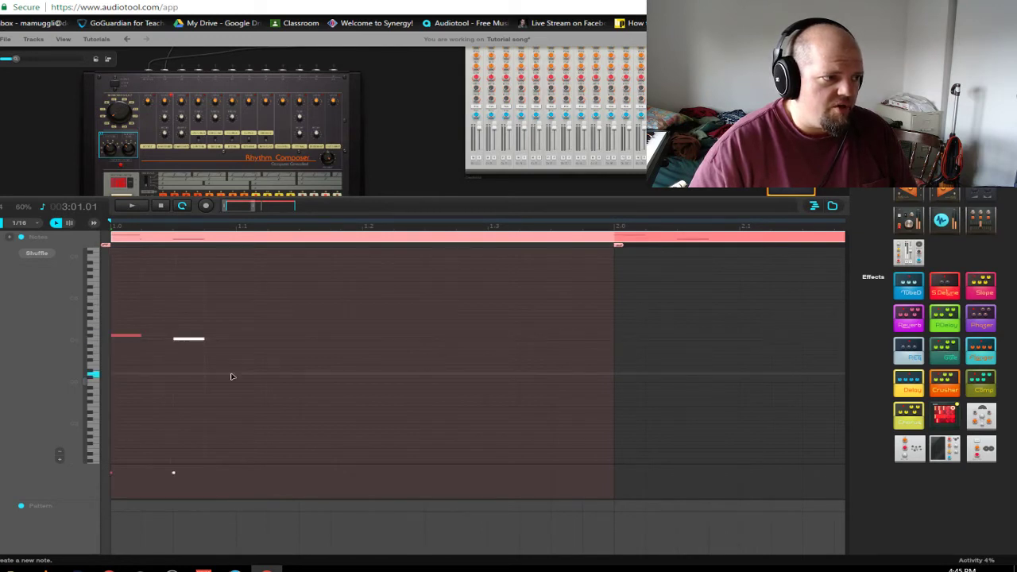
left_click(228, 373)
left_click(302, 325)
left_click(414, 365)
left_click(255, 378)
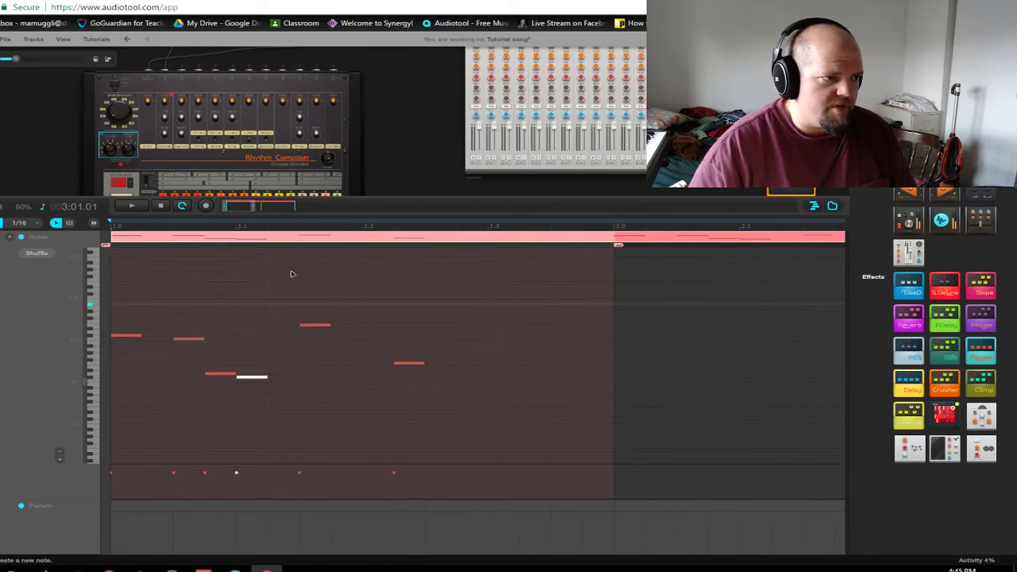
left_click(286, 267)
key("space")
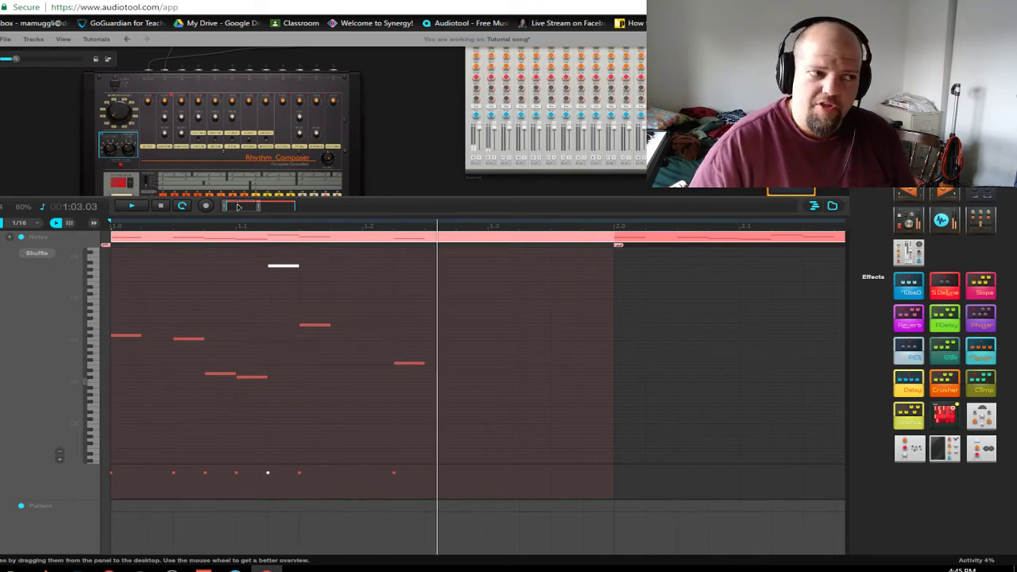
scroll(242, 208, "down", 4)
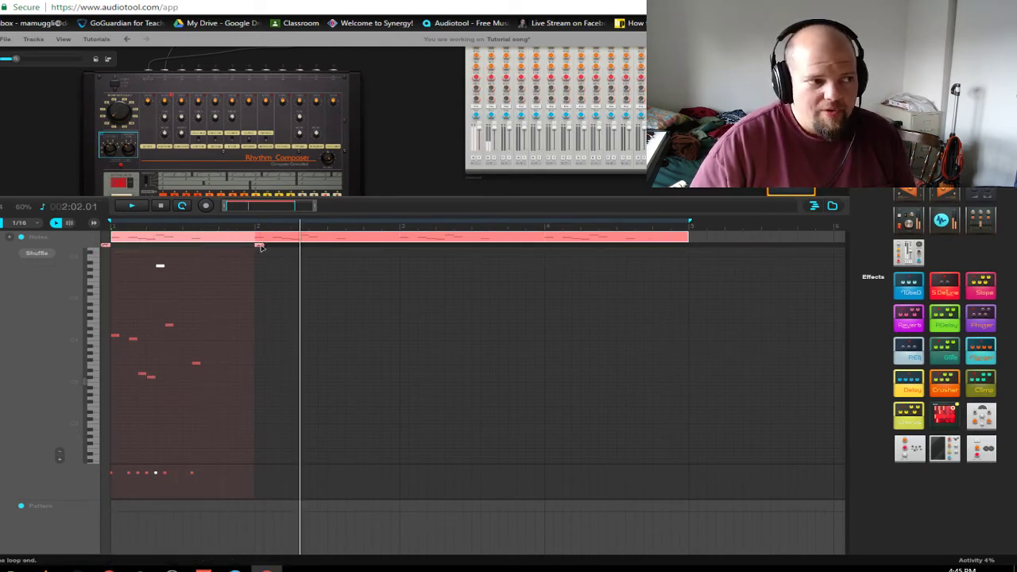
- Shorten the note region's loop to end right after its last note and add more sixteenth notes at varied pitches inside it
mouse_move(259, 246)
left_mouse_down()
mouse_move(212, 246)
mouse_move(201, 260)
left_mouse_up()
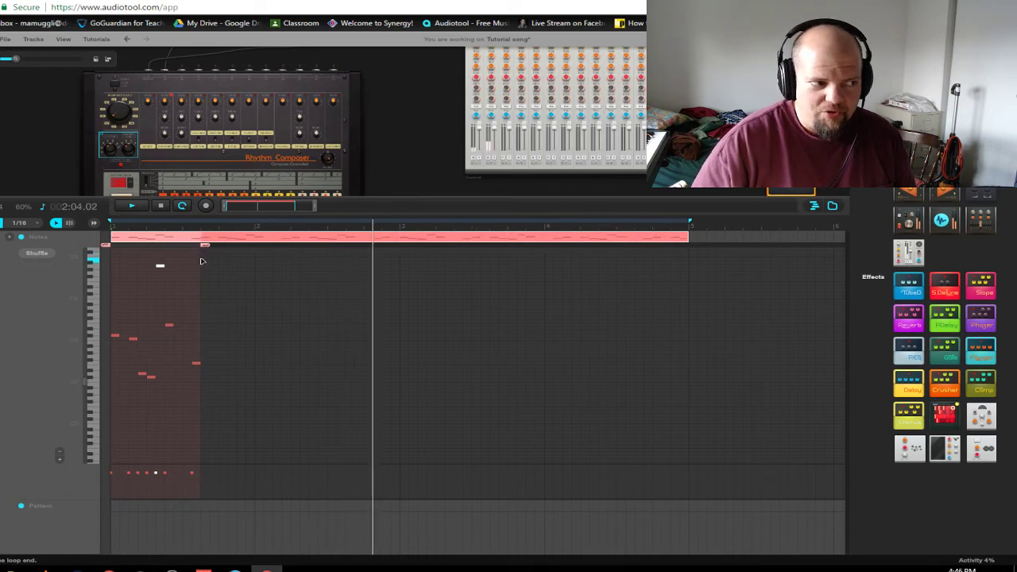
left_click(182, 342)
left_click(186, 331)
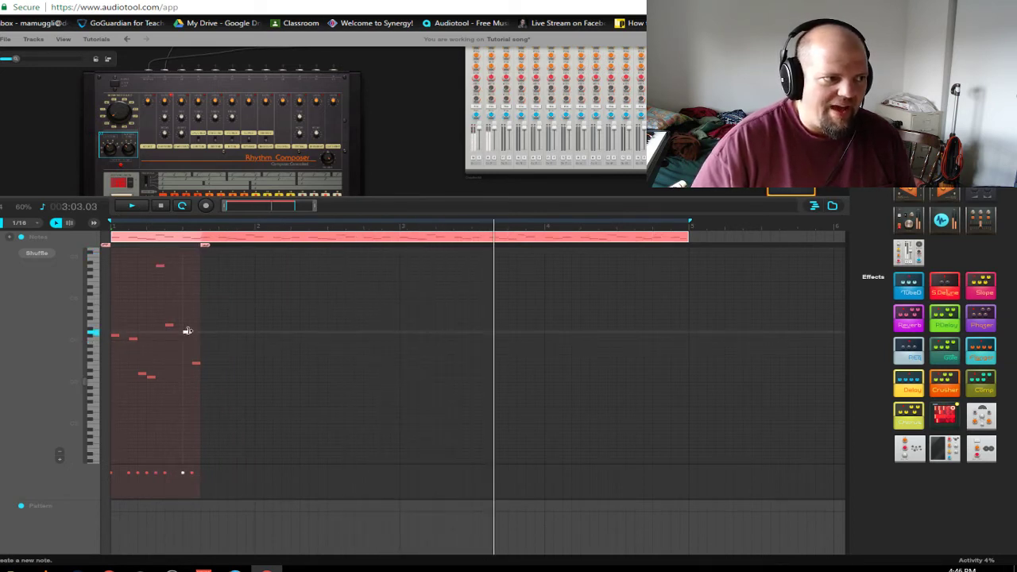
left_click(178, 364)
left_click(151, 401)
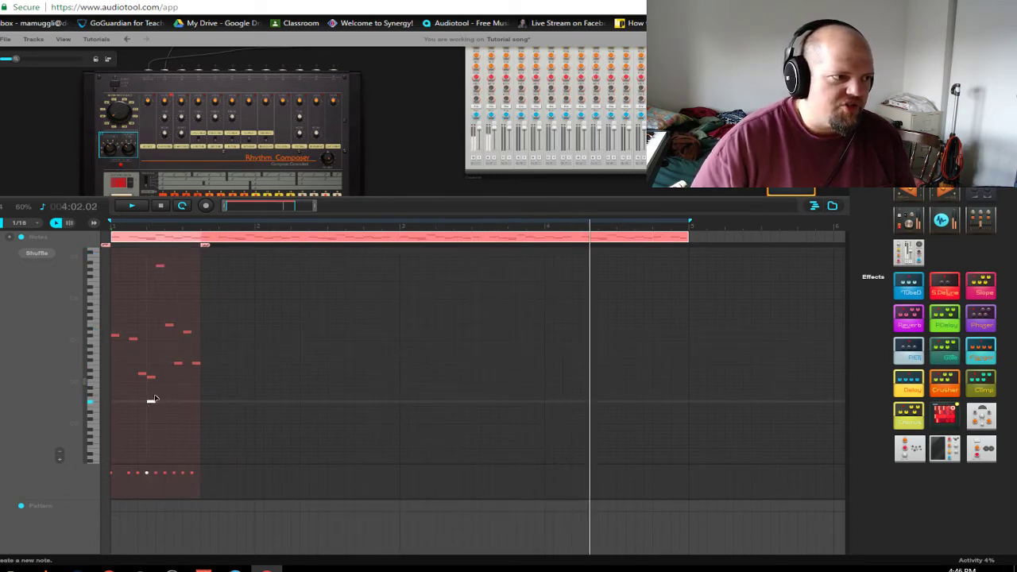
left_click(124, 366)
left_click(124, 304)
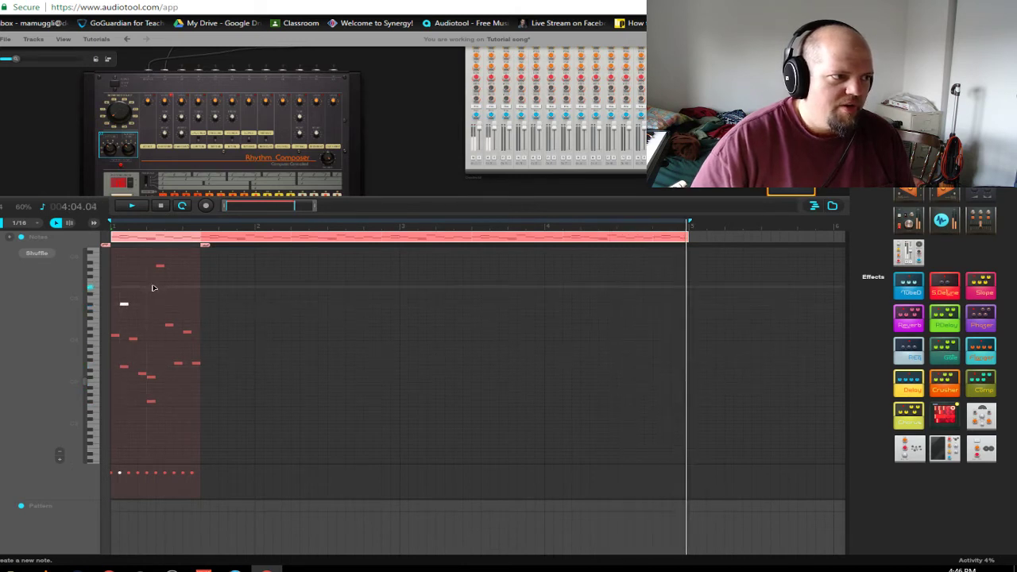
left_click(151, 287)
left_click(160, 318)
left_click(142, 300)
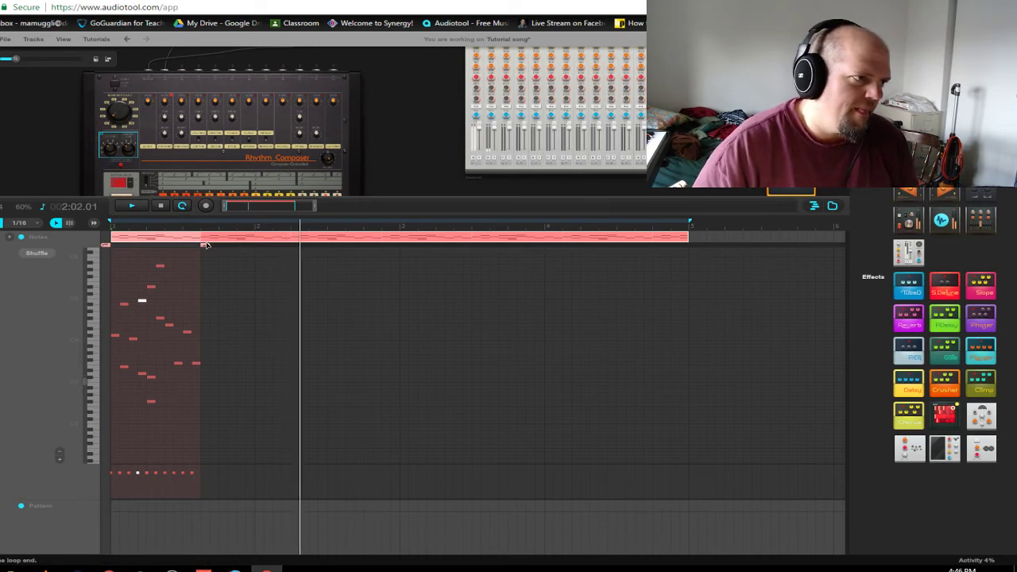
- Try a shorter loop of about six sixteenths during playback, stop playback, and move the loop end back to bar 2
left_click_drag(205, 244, 165, 246)
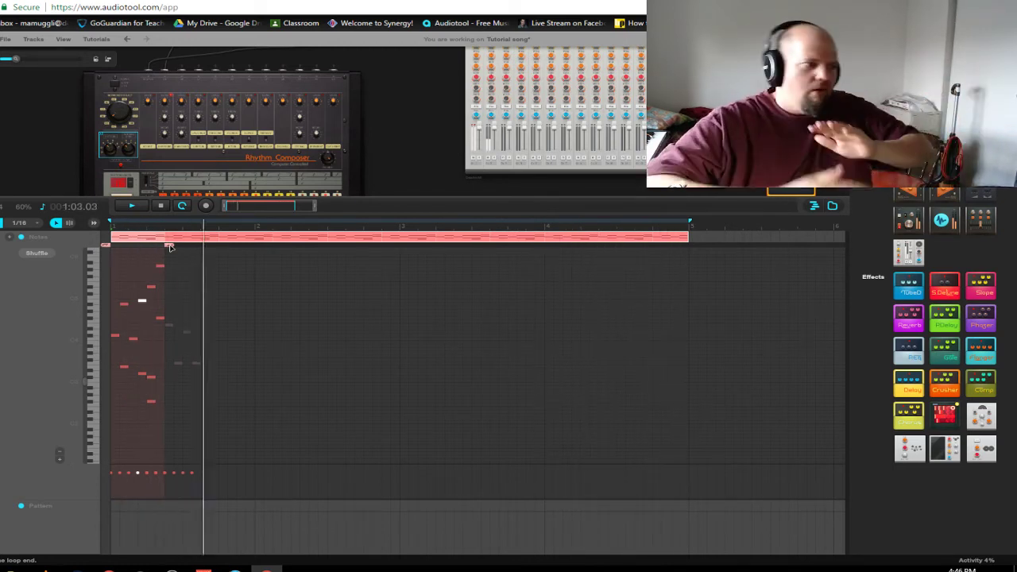
key("space")
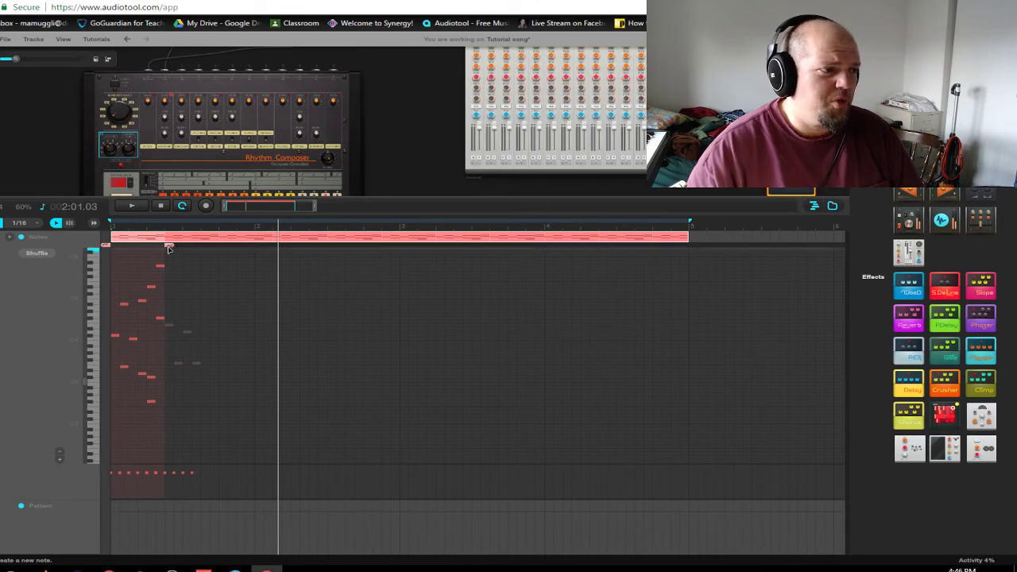
scroll(196, 253, "up", 1)
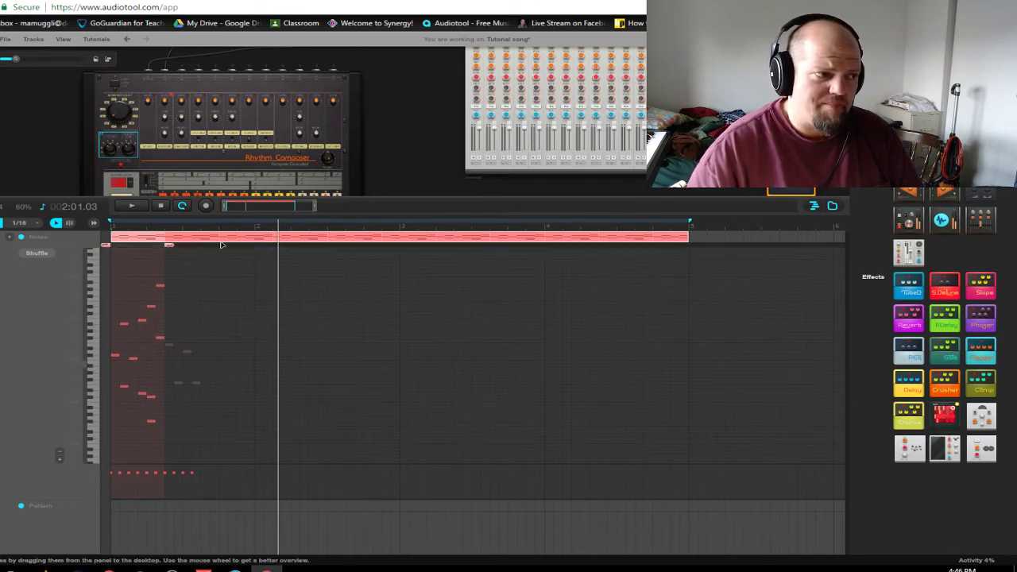
left_click_drag(169, 244, 255, 256)
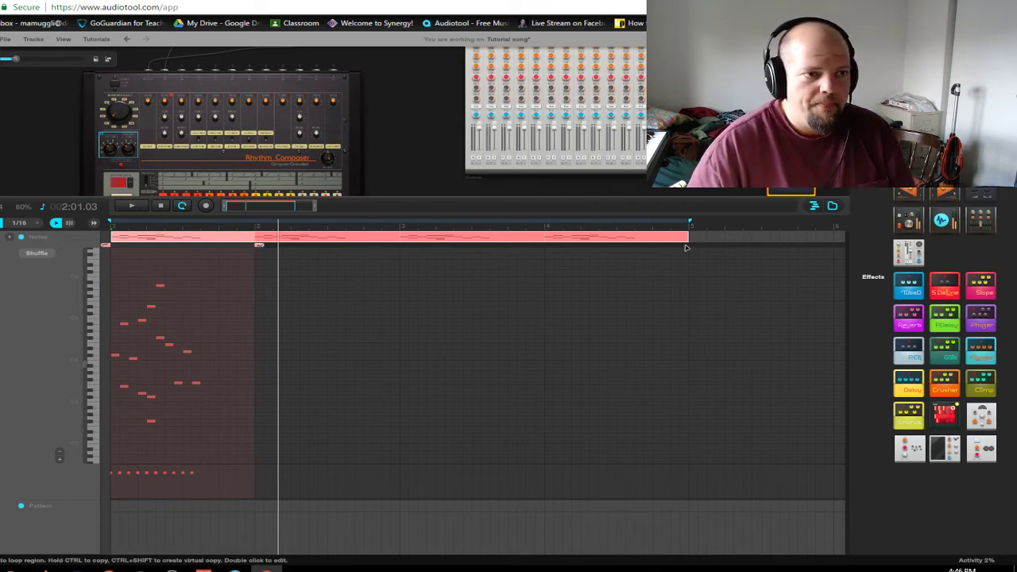
- Trim the note region to end at bar 2 and delete the note track
left_click_drag(686, 240, 256, 241)
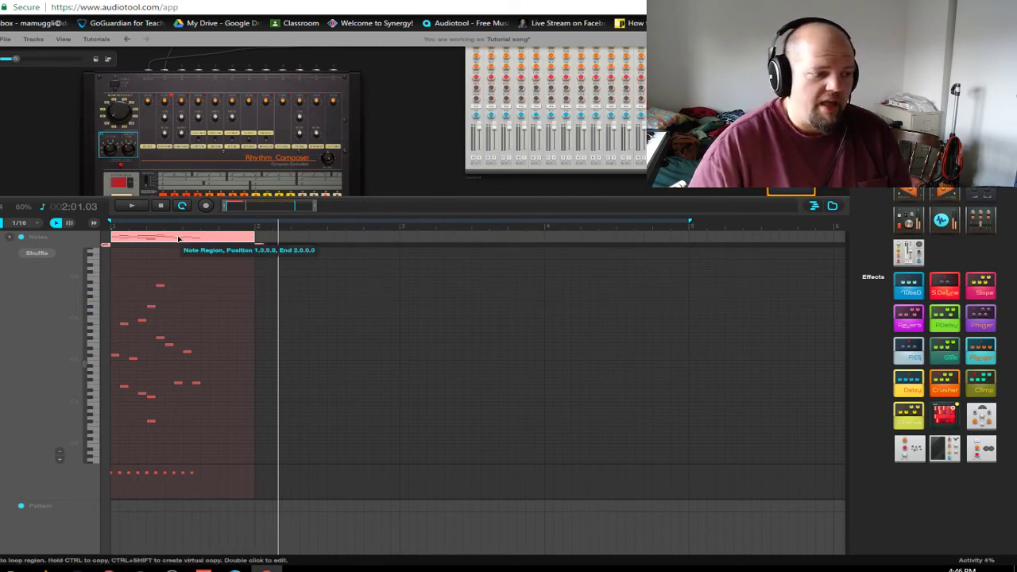
key("Delete")
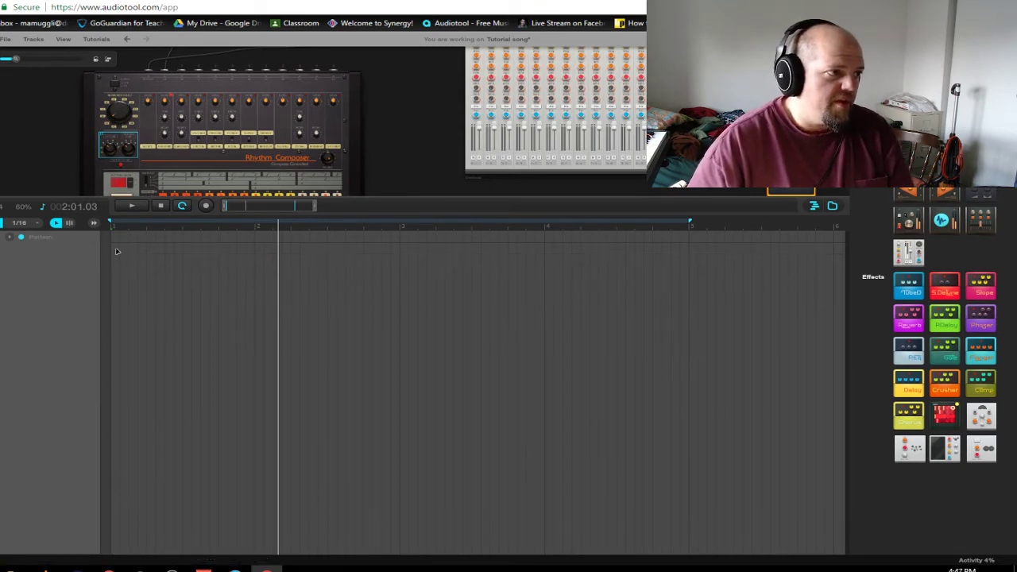
- Shrink the timeline area to enlarge the desktop and bring the Rhythm Composer's pattern selectors into close view
scroll(119, 151, "up", 2)
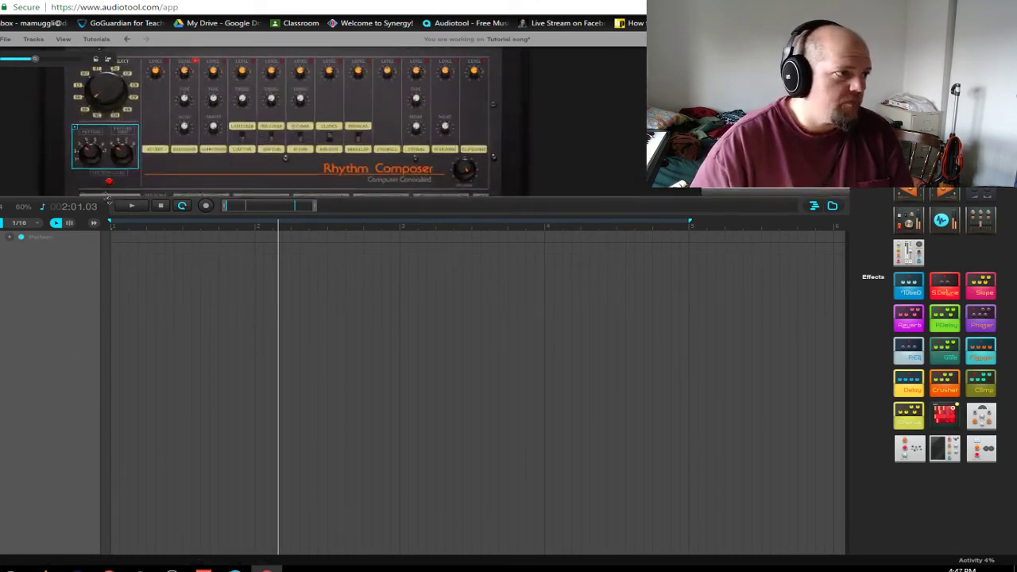
left_click_drag(112, 199, 112, 378)
left_click_drag(29, 309, 186, 324)
scroll(261, 259, "up", 3)
scroll(261, 260, "up", 1)
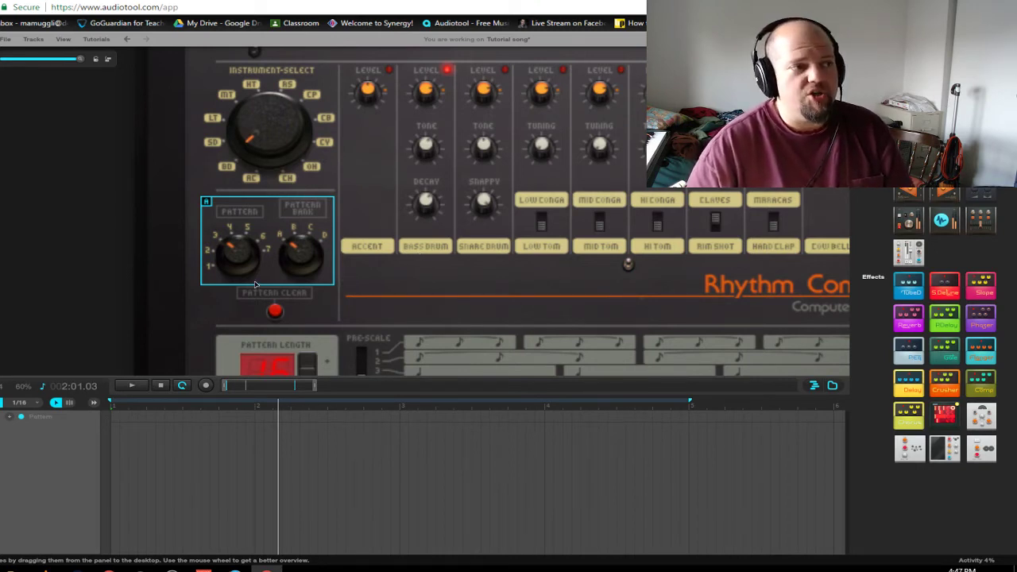
- View the Create Automation option for the bass drum's Level knob and dismiss it without creating anything
scroll(387, 185, "down", 2)
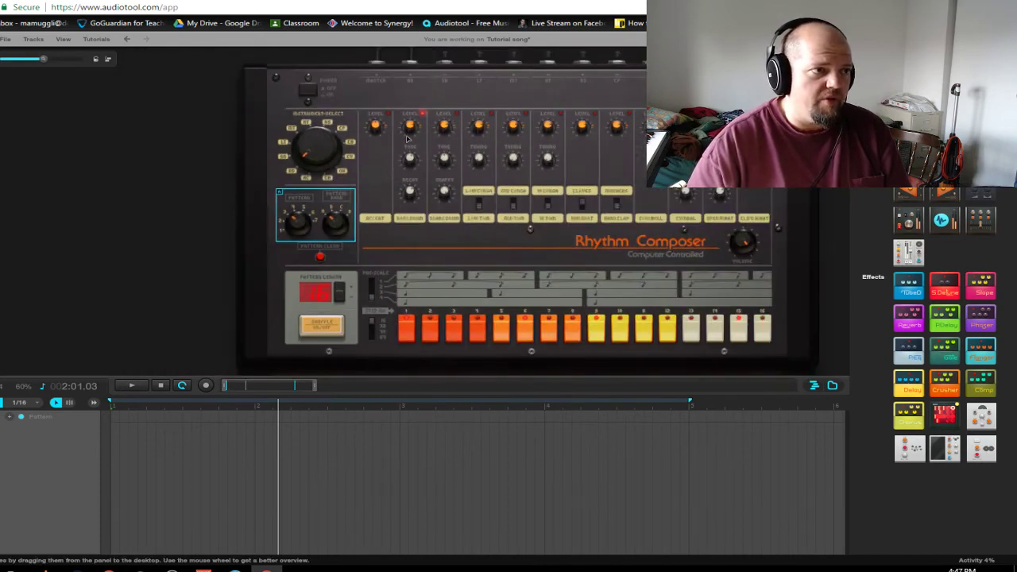
mouse_move(414, 130)
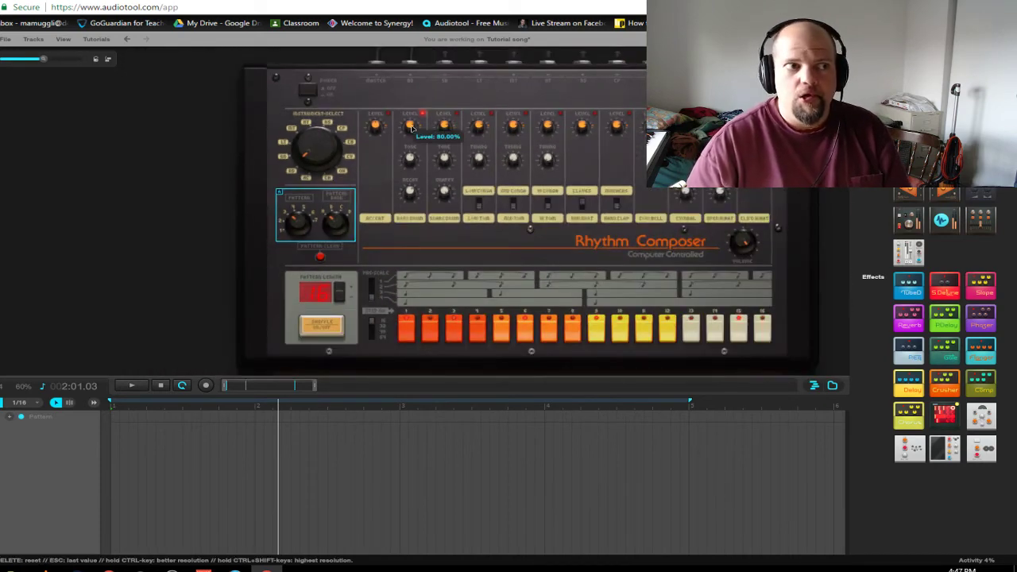
right_click(412, 127)
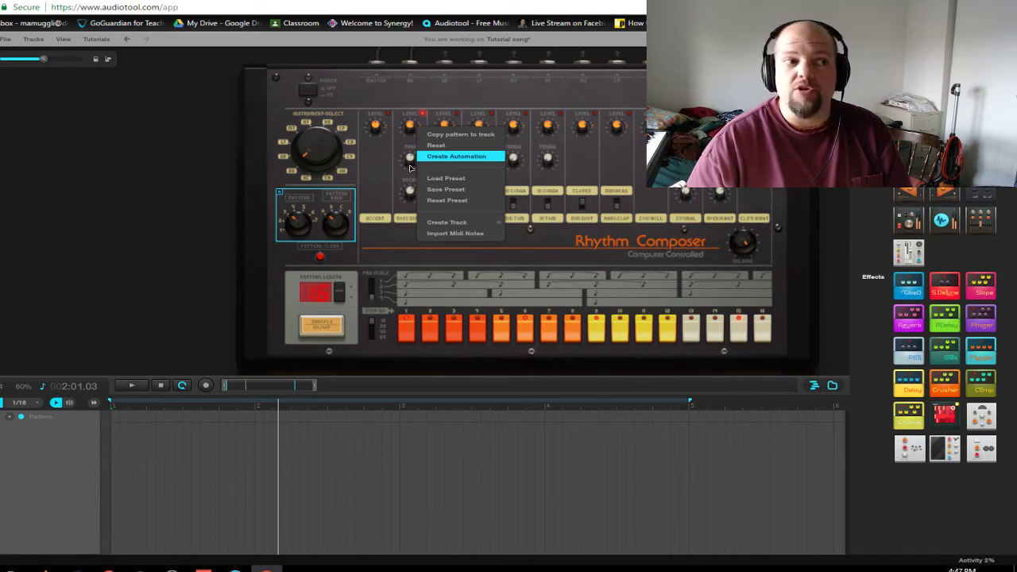
left_click(379, 170)
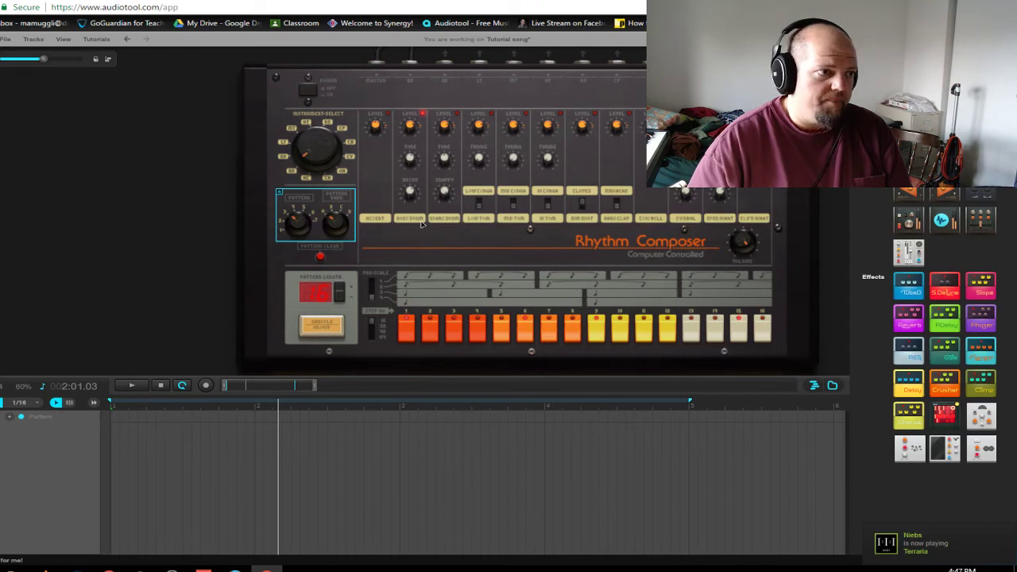
- Examine the mixer's channel strips, then return to the Rhythm Composer's pattern selectors
scroll(478, 362, "down", 1)
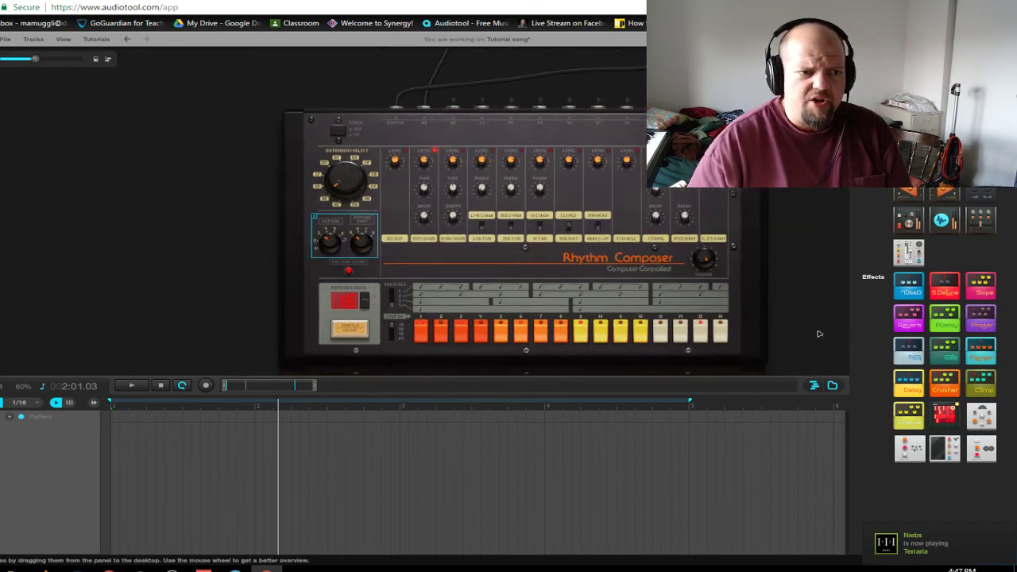
left_click_drag(805, 329, 185, 380)
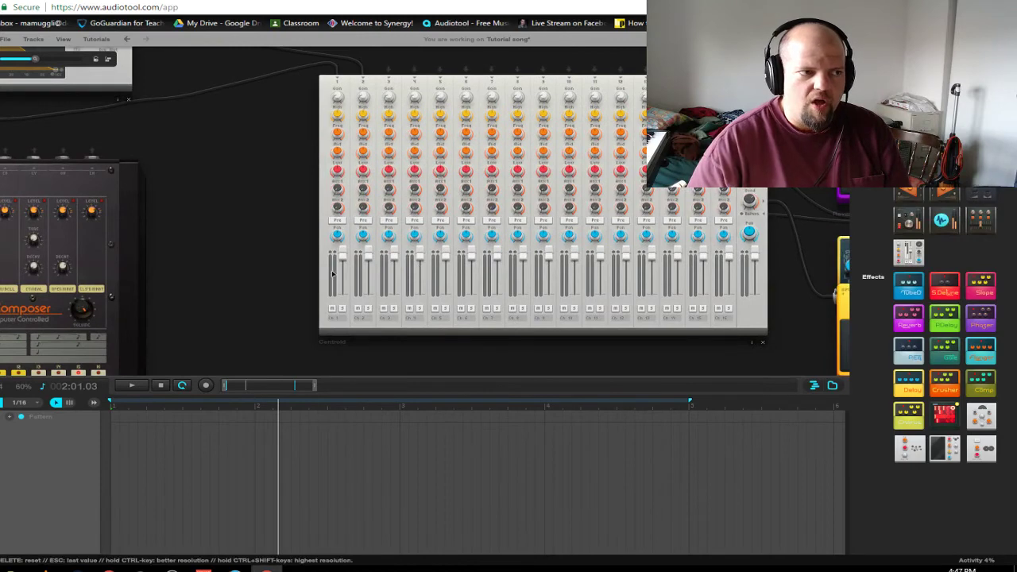
left_click_drag(237, 279, 815, 224)
scroll(490, 299, "up", 2)
scroll(489, 299, "up", 1)
scroll(66, 282, "up", 2)
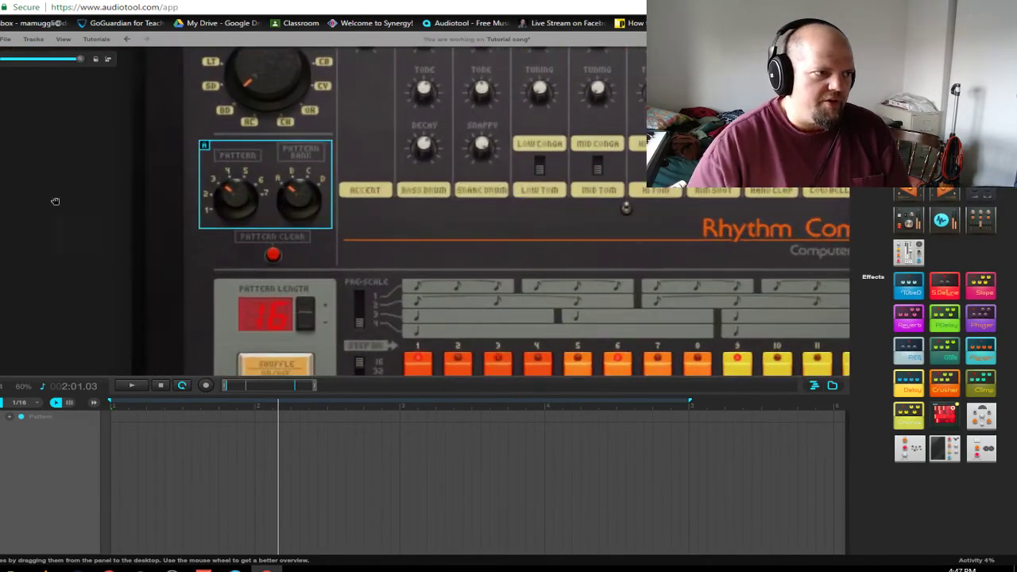
left_click_drag(56, 200, 104, 269)
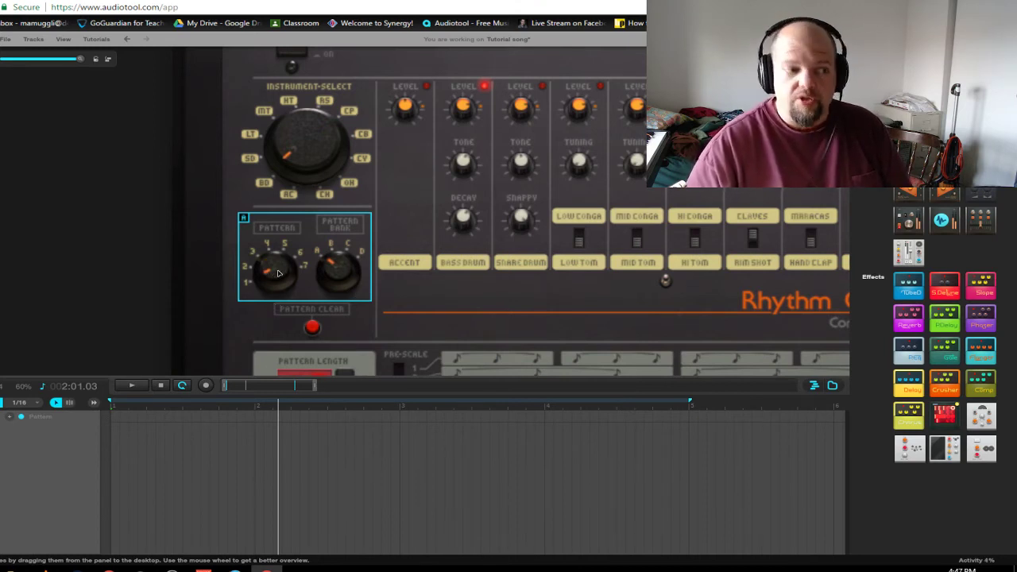
- Set the timeline's grid resolution to Bar and place one-bar A1 pattern items at bars 1 and 2 of the pattern track
left_click(26, 402)
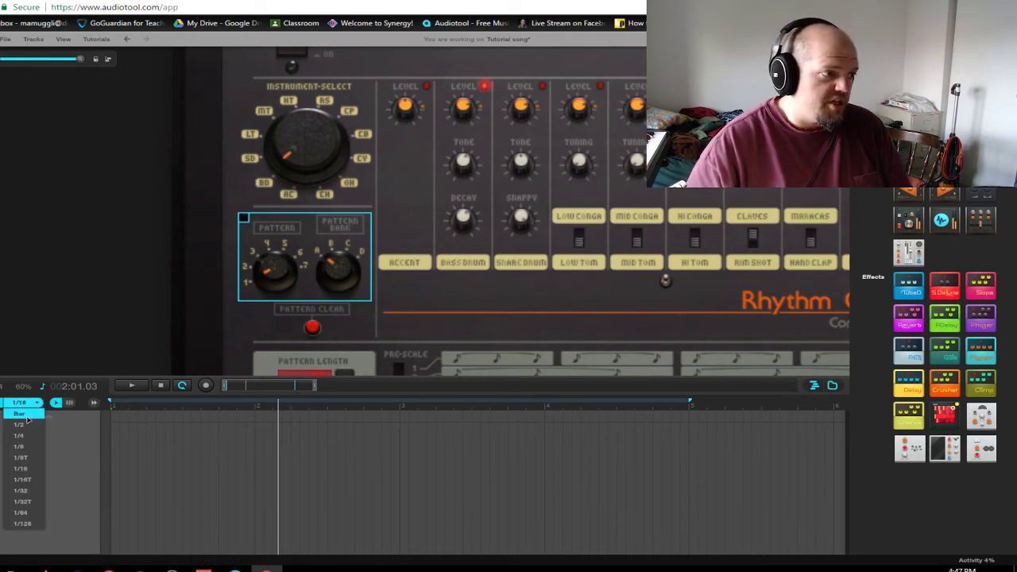
left_click(28, 417)
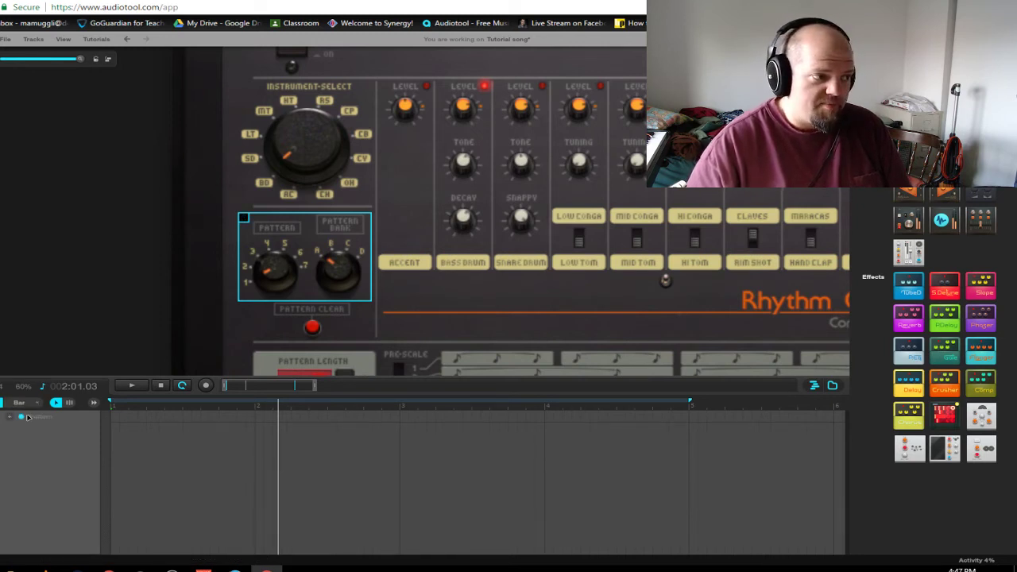
double_click(113, 416)
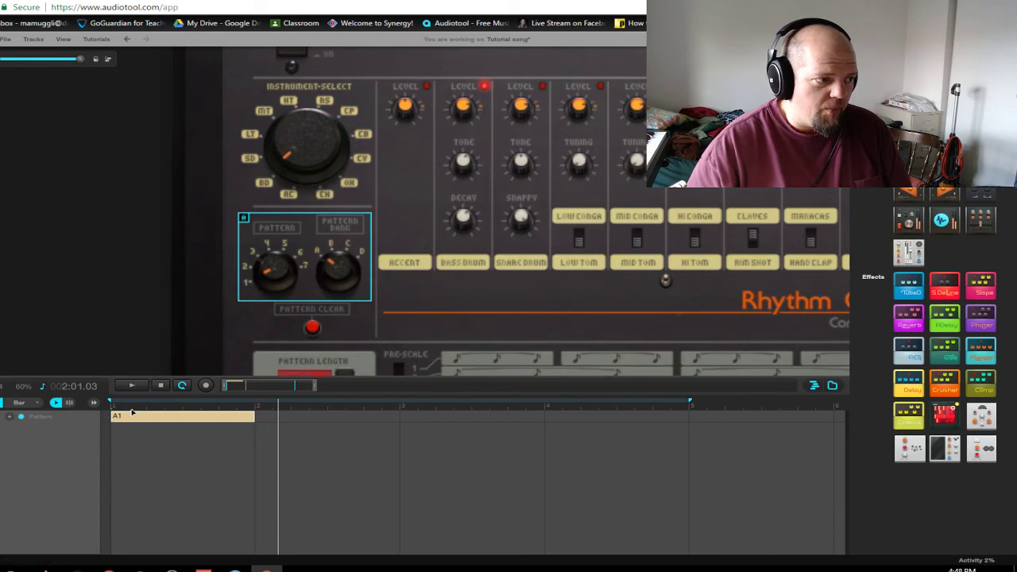
double_click(334, 419)
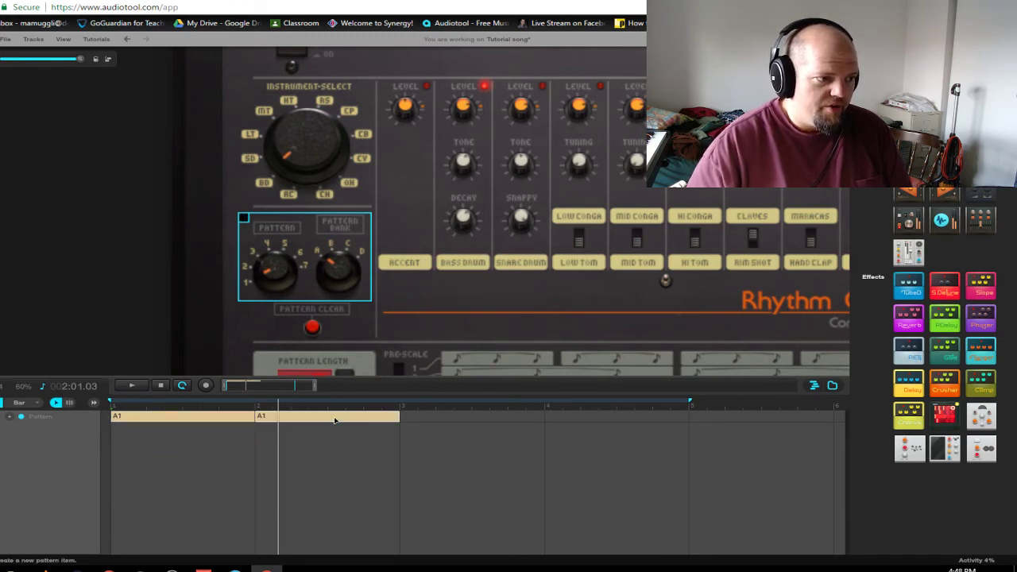
- Try a 1/4 grid resolution by placing an A1 pattern item halfway through bar 3, and delete that item
left_click(16, 404)
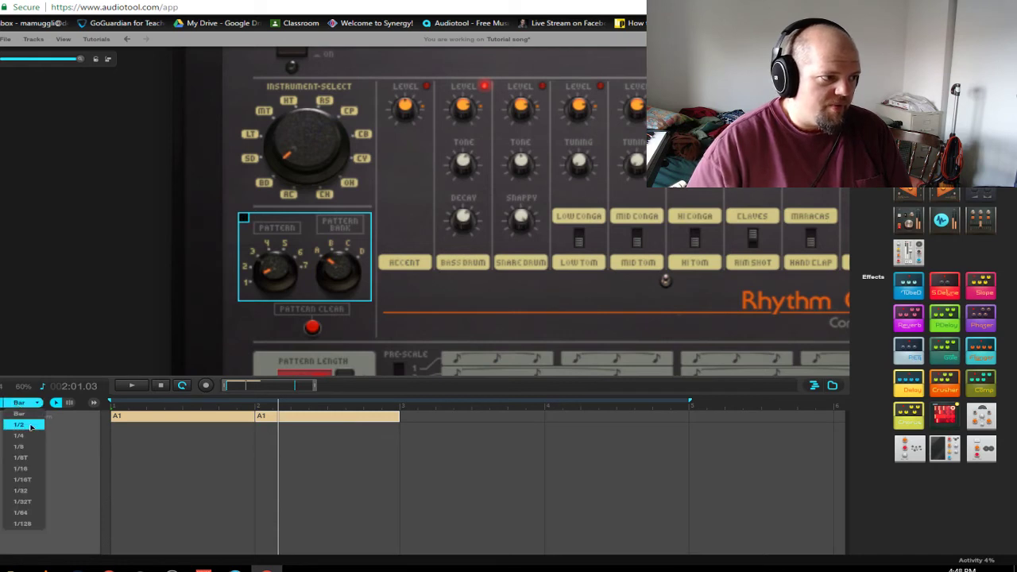
left_click(27, 435)
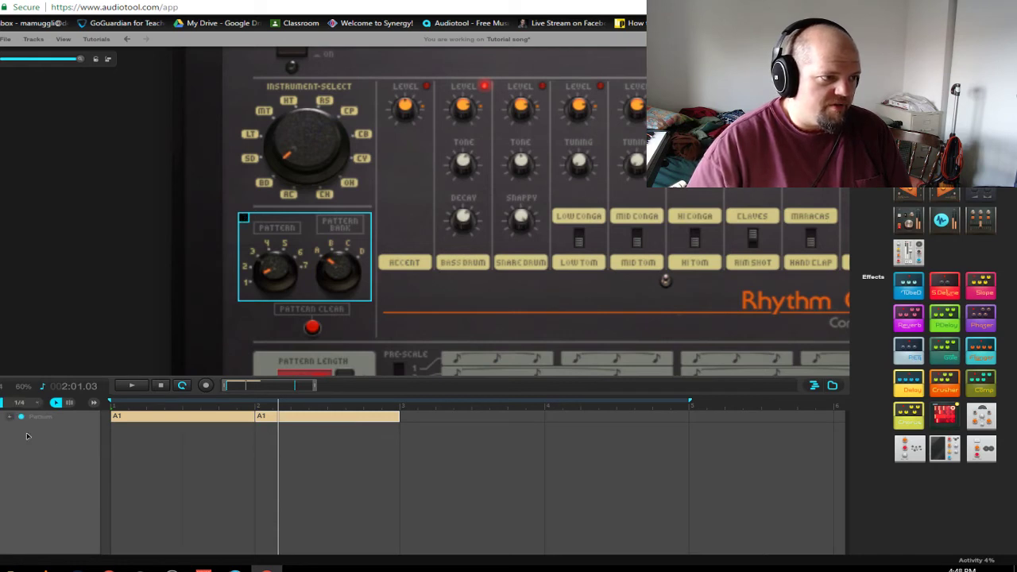
left_click(479, 419)
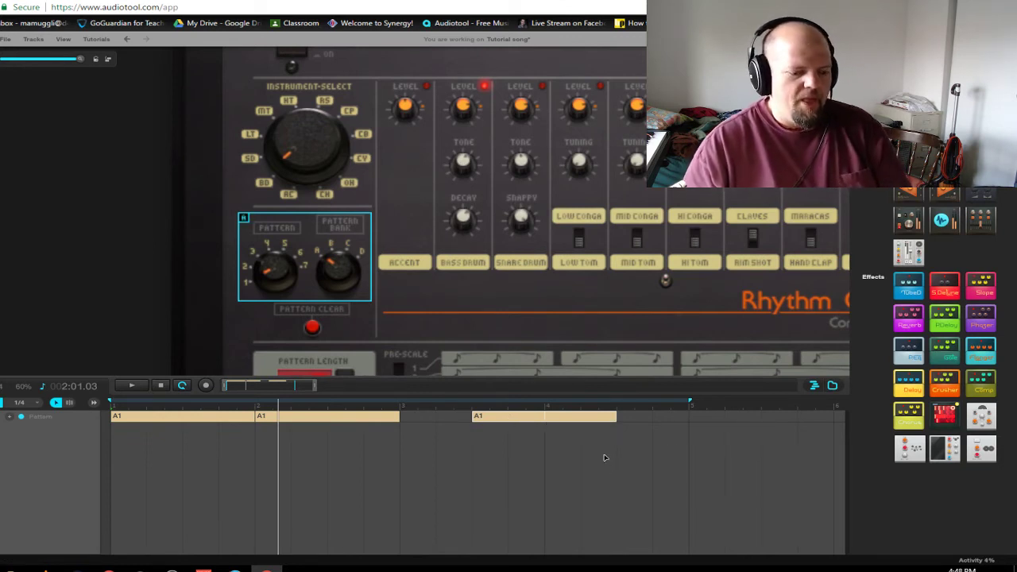
key("Delete")
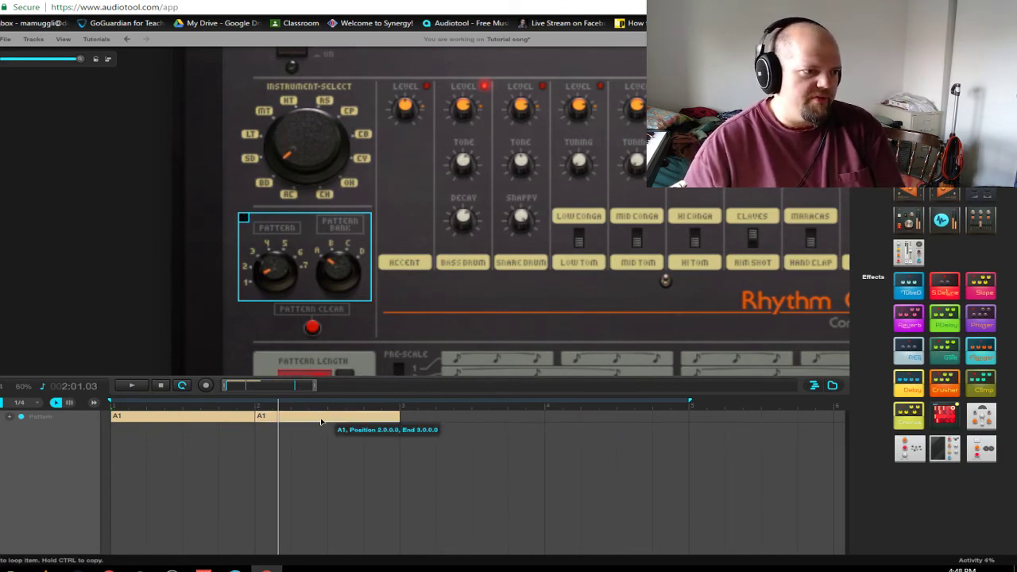
- Delete the A1 pattern item at bar 2 and resize the remaining A1 item to span bar 1 to bar 3
key("Delete")
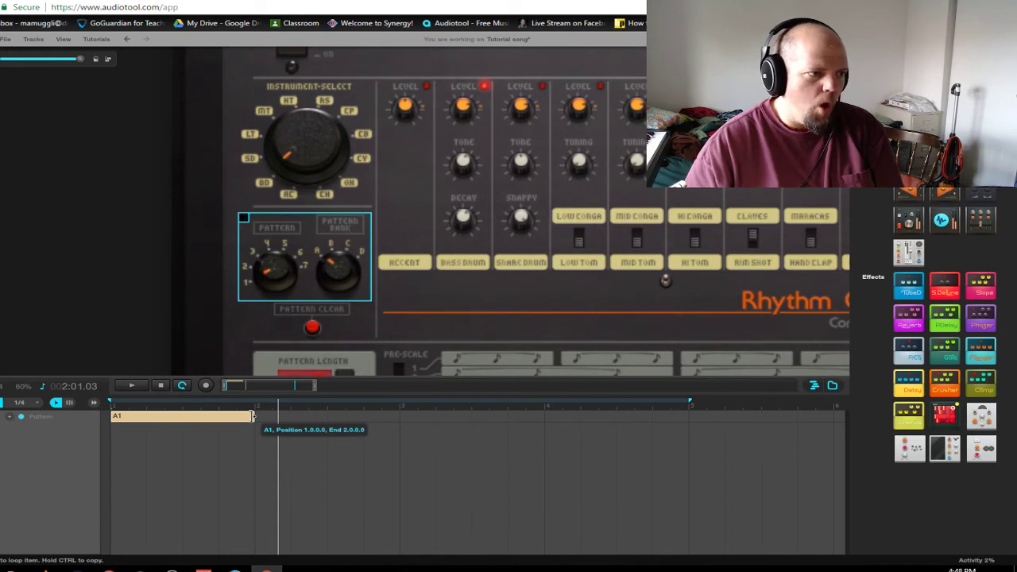
left_click_drag(252, 416, 693, 433)
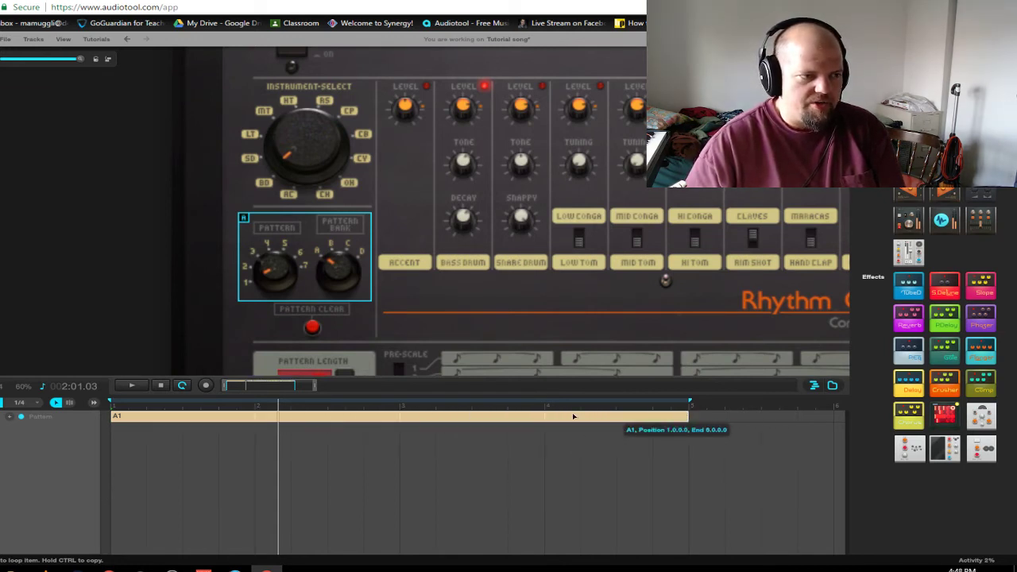
scroll(268, 387, "down", 5)
scroll(268, 388, "down", 3)
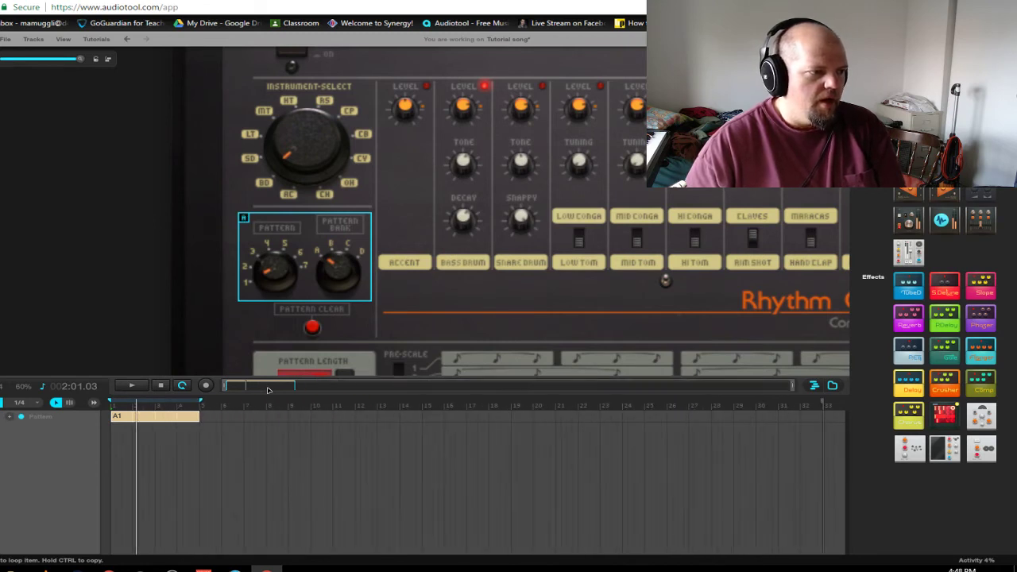
left_click_drag(201, 417, 158, 417)
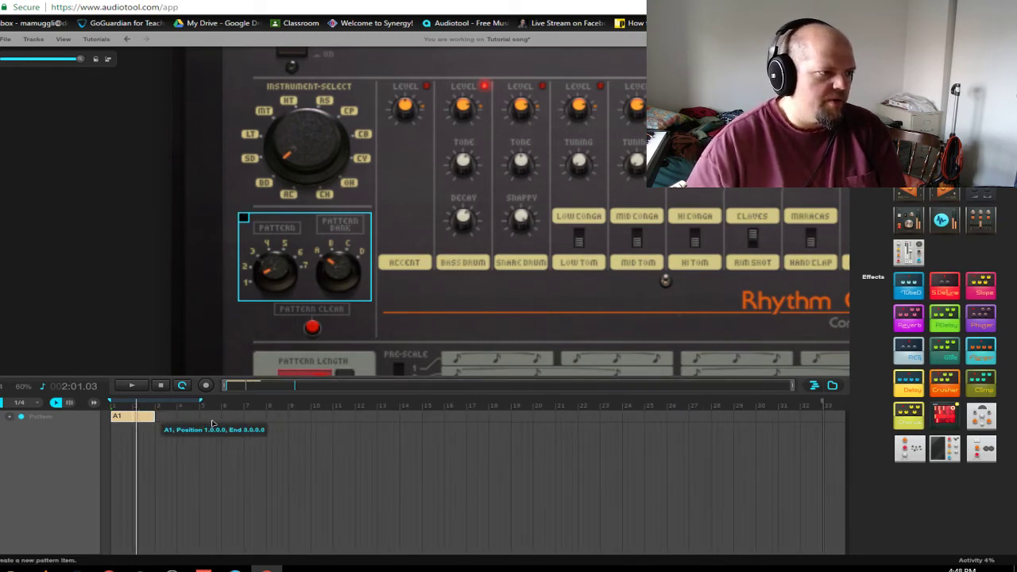
- Set the grid resolution to Bar, select pattern 2 on the Rhythm Composer and place a one-bar A2 item at bar 3
left_click(19, 404)
left_click(18, 415)
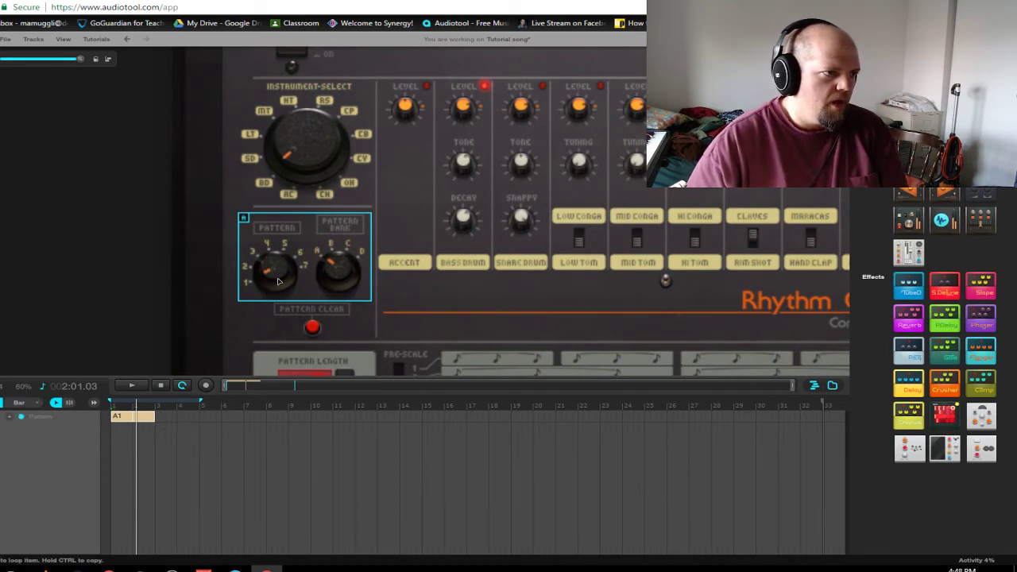
double_click(159, 417)
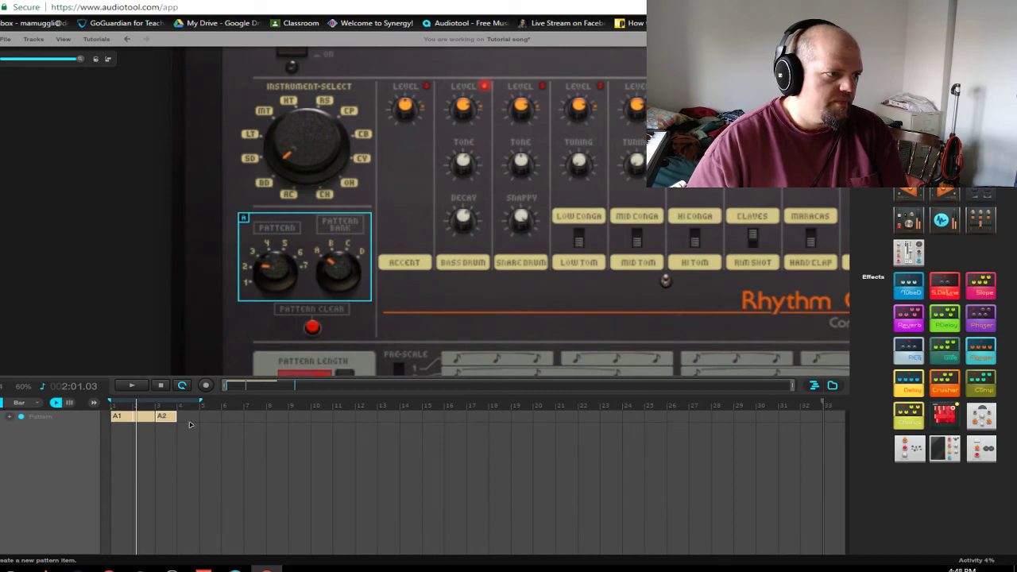
- Extend the A2 item to bar 5 and place an A3 pattern item spanning bar 5 to bar 9
left_click_drag(177, 417, 205, 419)
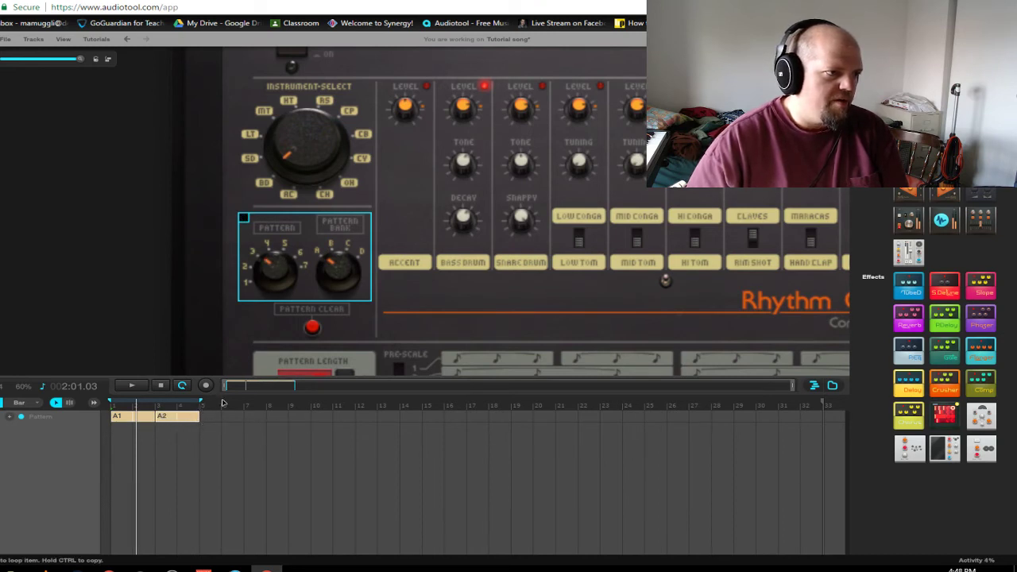
left_click_drag(204, 418, 242, 418)
left_click_drag(275, 417, 288, 416)
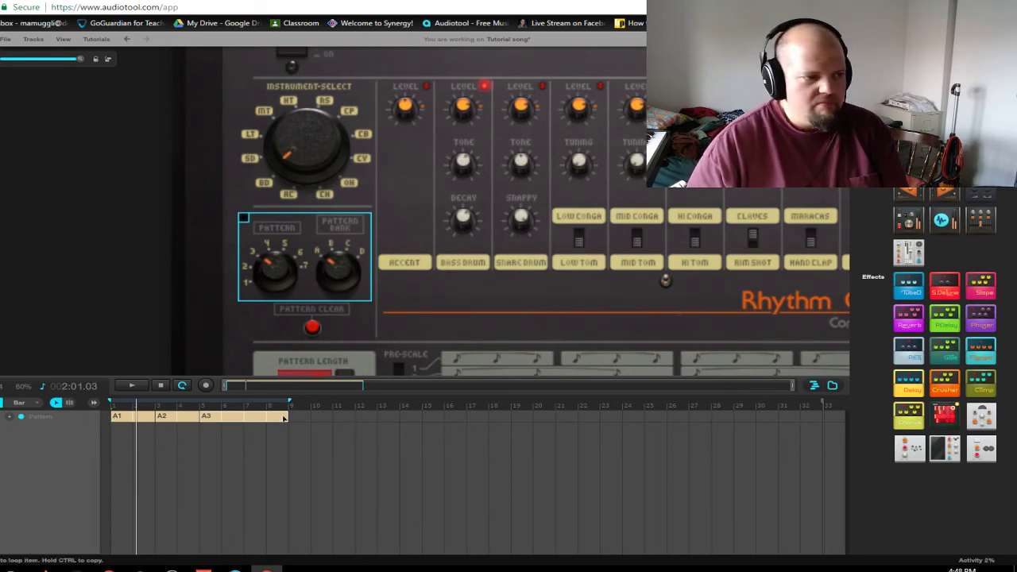
- Play the A1, A2 and A3 pattern sequence from the start of the timeline
scroll(295, 400, "up", 3)
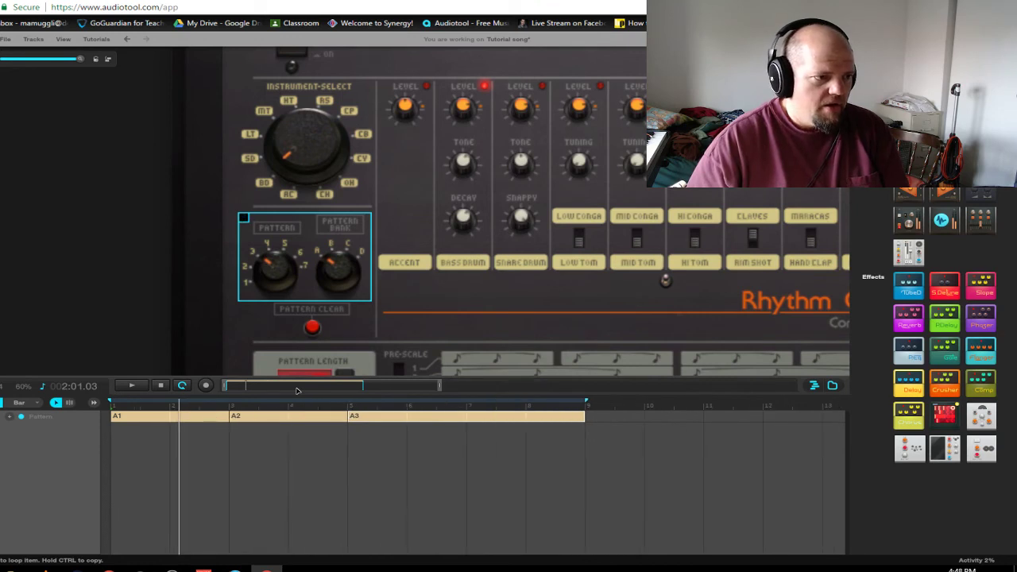
left_click_drag(297, 390, 347, 390)
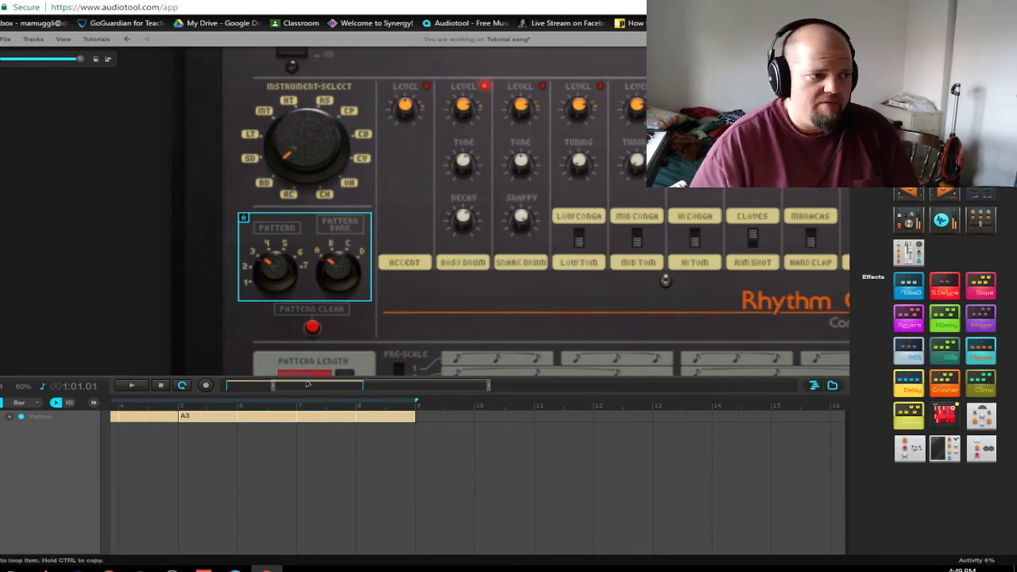
scroll(308, 384, "down", 3)
scroll(307, 385, "up", 3)
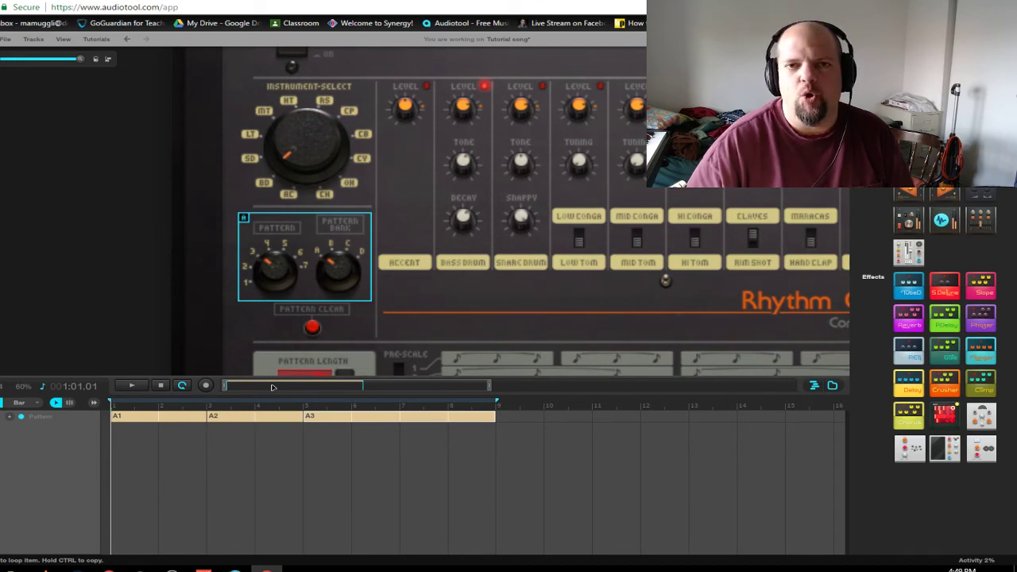
key("space")
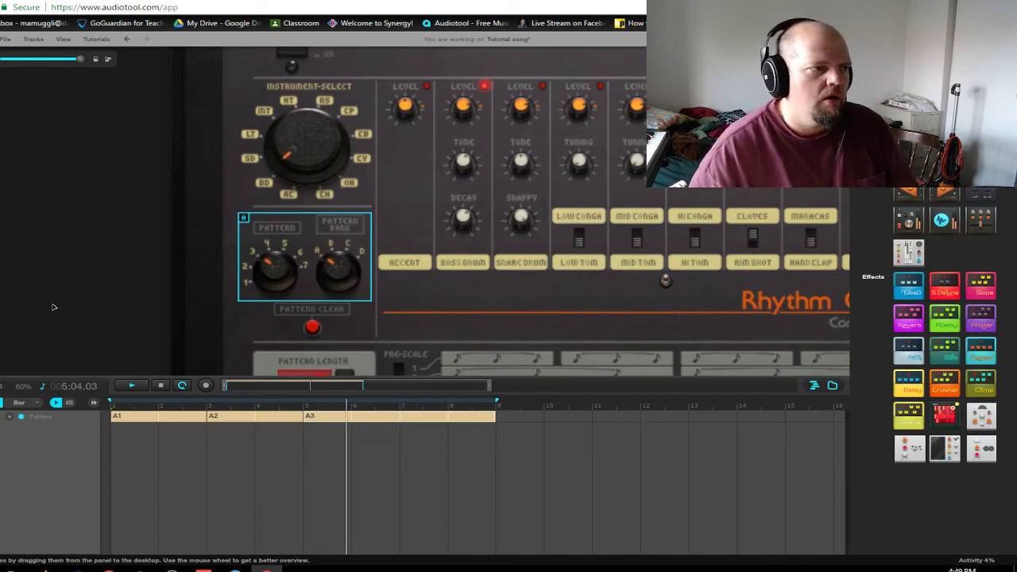
- Connect the Rhythm Composer's snare drum output to the mixer's channel 3 input
scroll(65, 286, "down", 2)
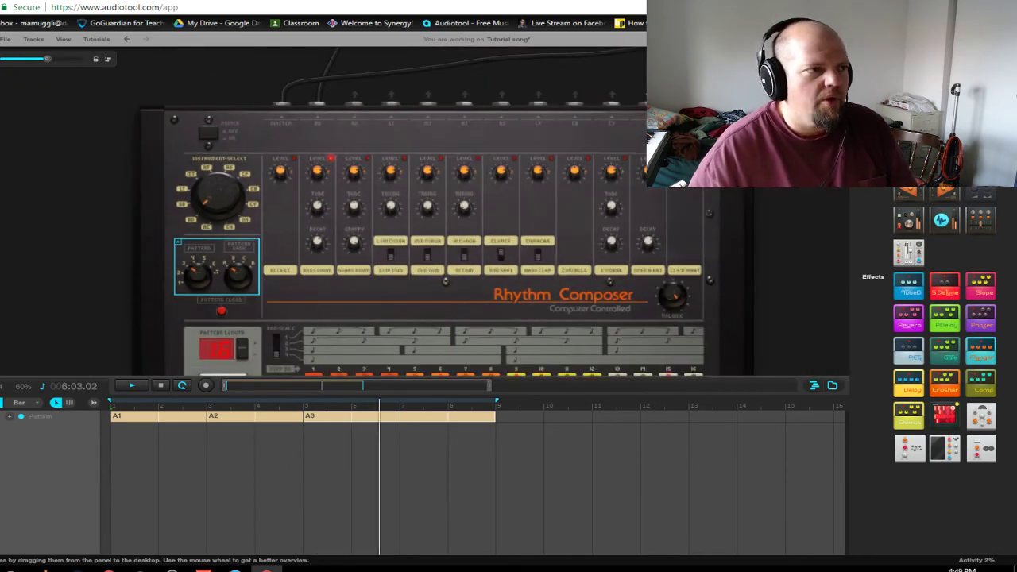
left_click_drag(781, 233, 745, 289)
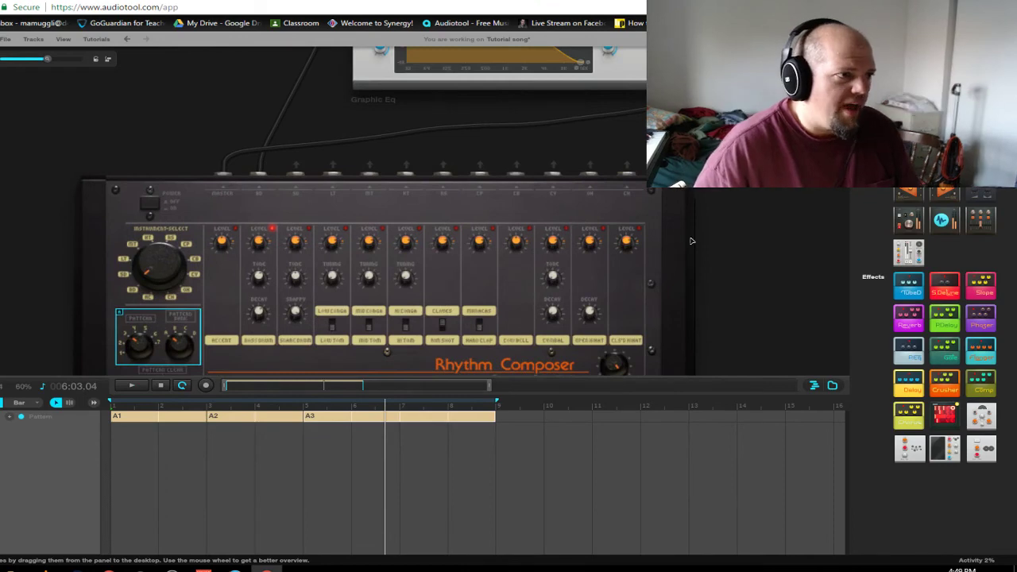
left_click_drag(296, 170, 367, 443)
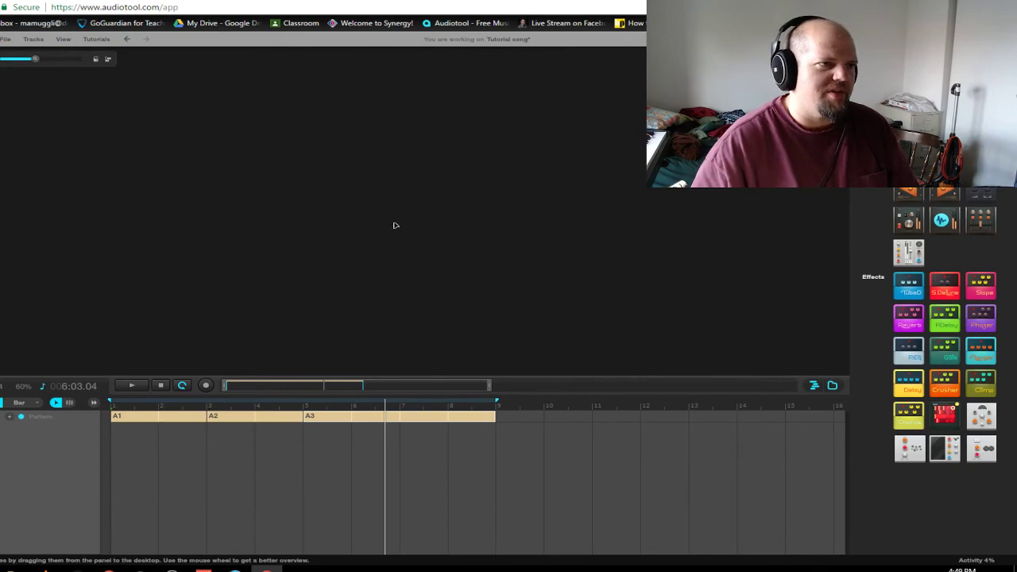
left_click_drag(404, 171, 811, 497)
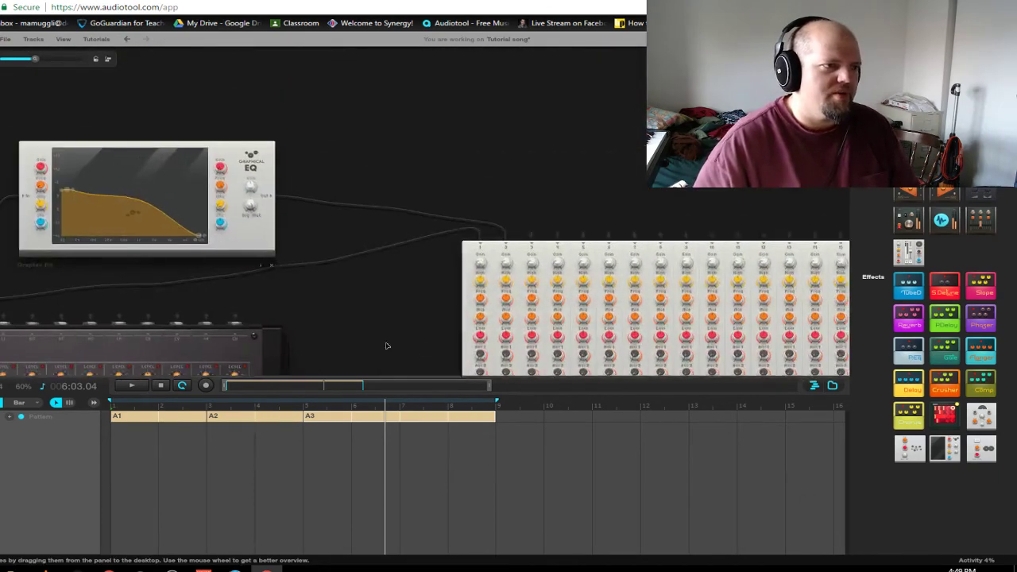
left_click_drag(386, 345, 401, 275)
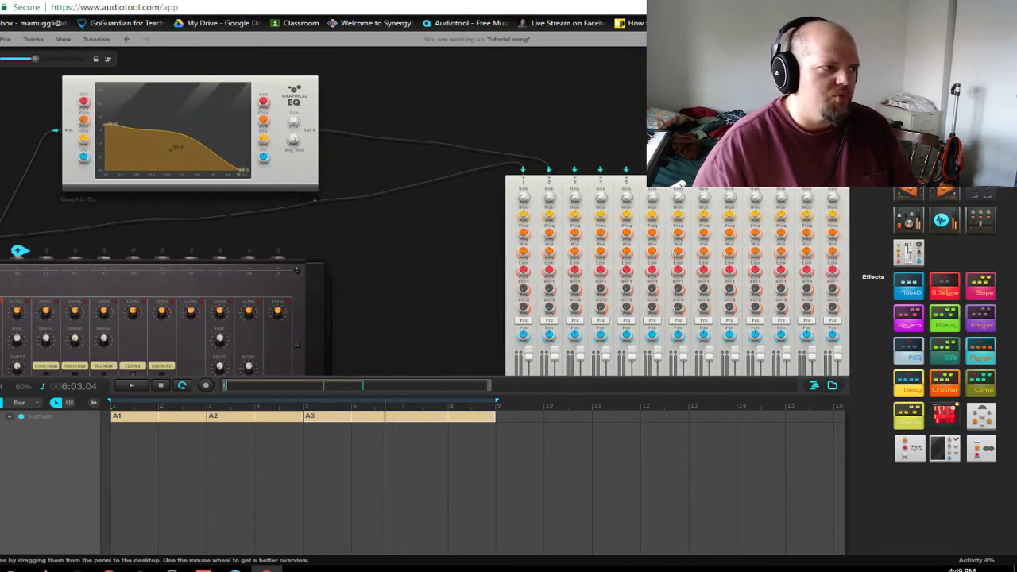
left_click_drag(19, 251, 574, 169)
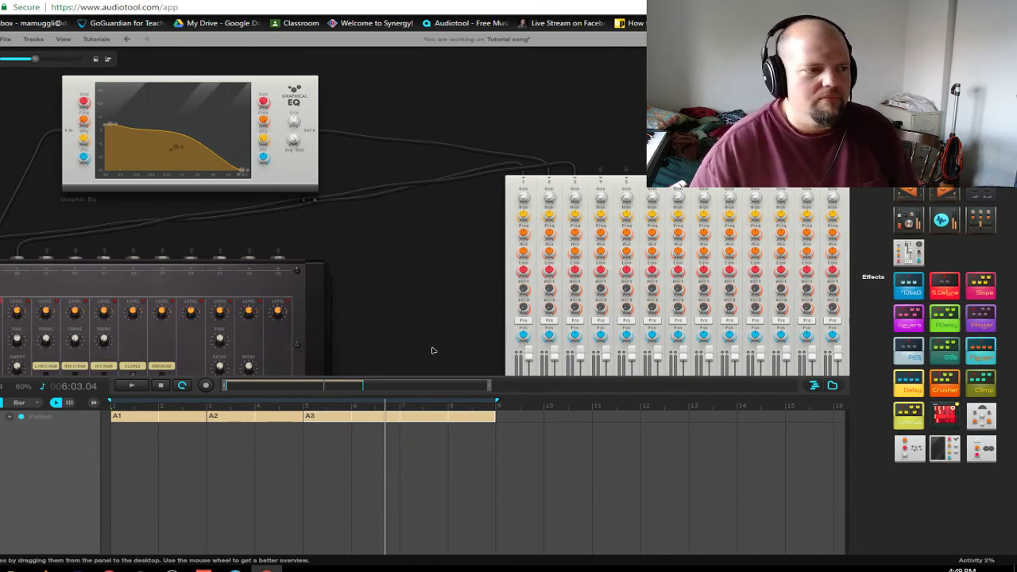
left_click_drag(402, 314, 328, 210)
left_click_drag(334, 143, 313, 195)
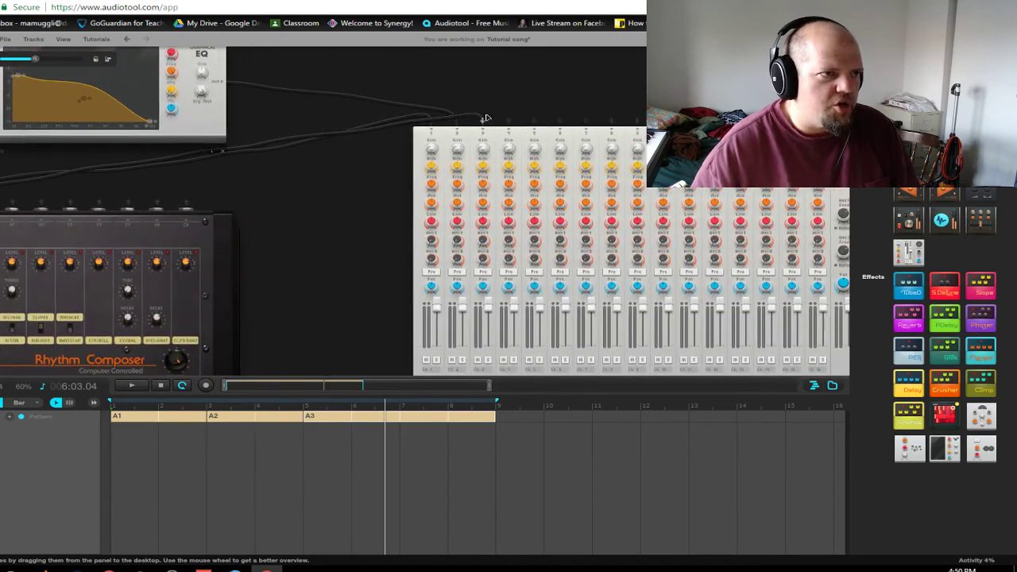
- Start playback, move the playhead to bar 5 and loop the A3 pattern item
key("space")
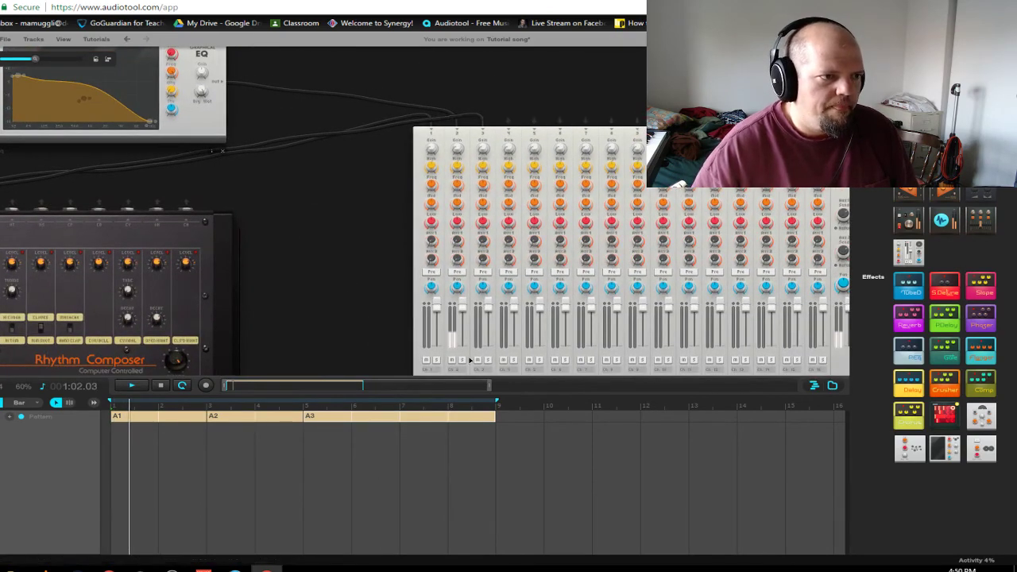
left_click(305, 407)
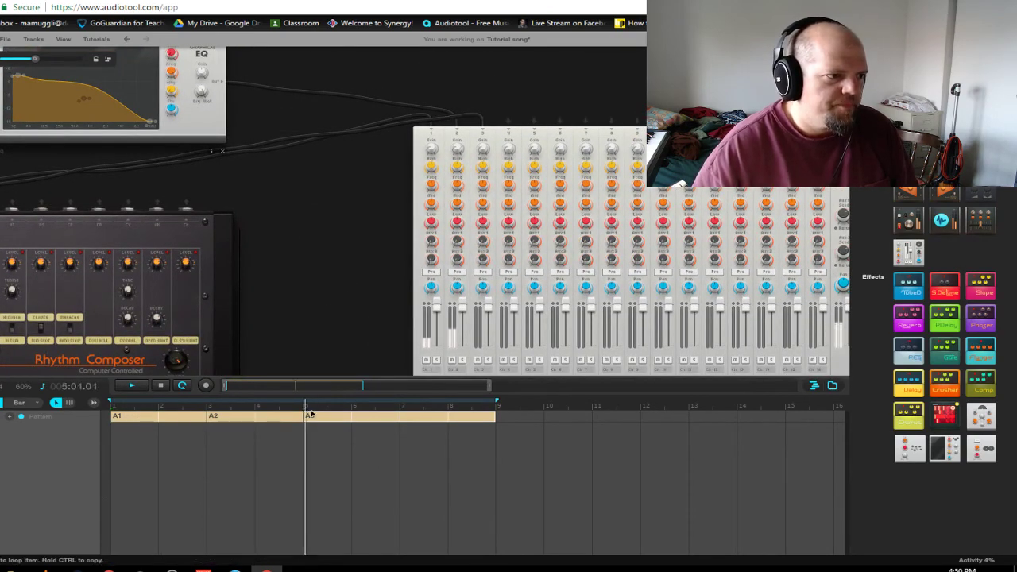
right_click(357, 417)
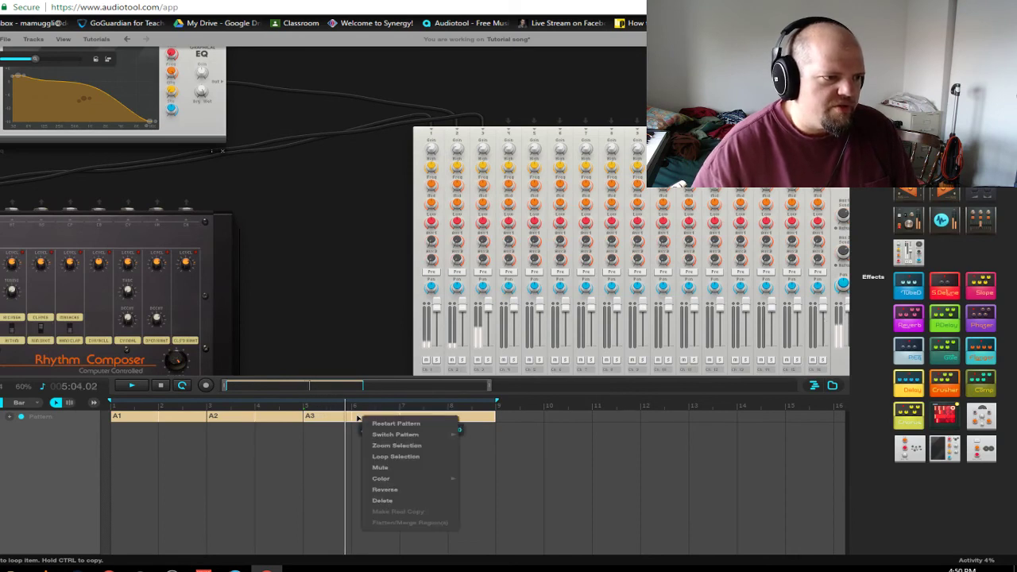
left_click(388, 457)
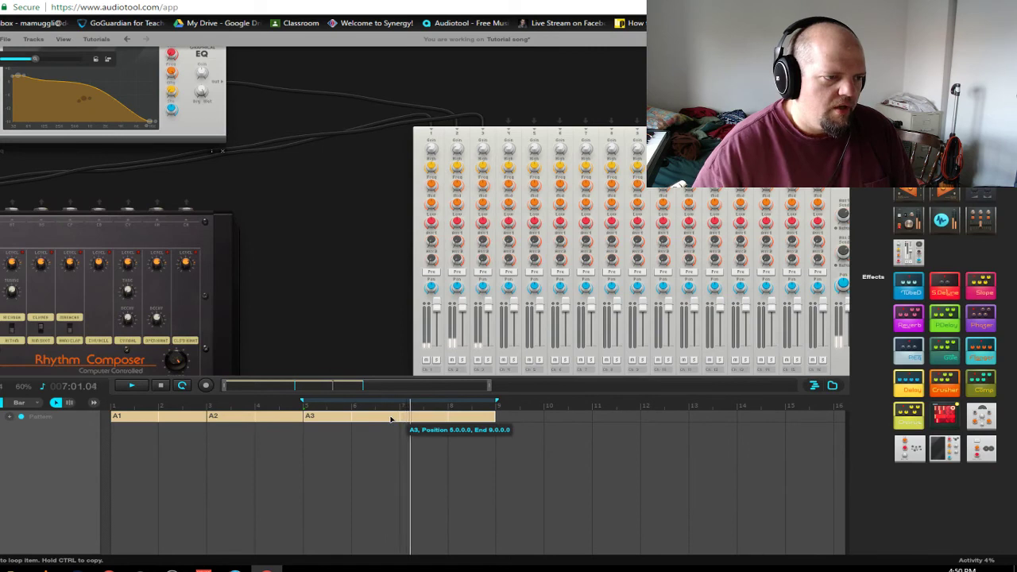
right_click(391, 419)
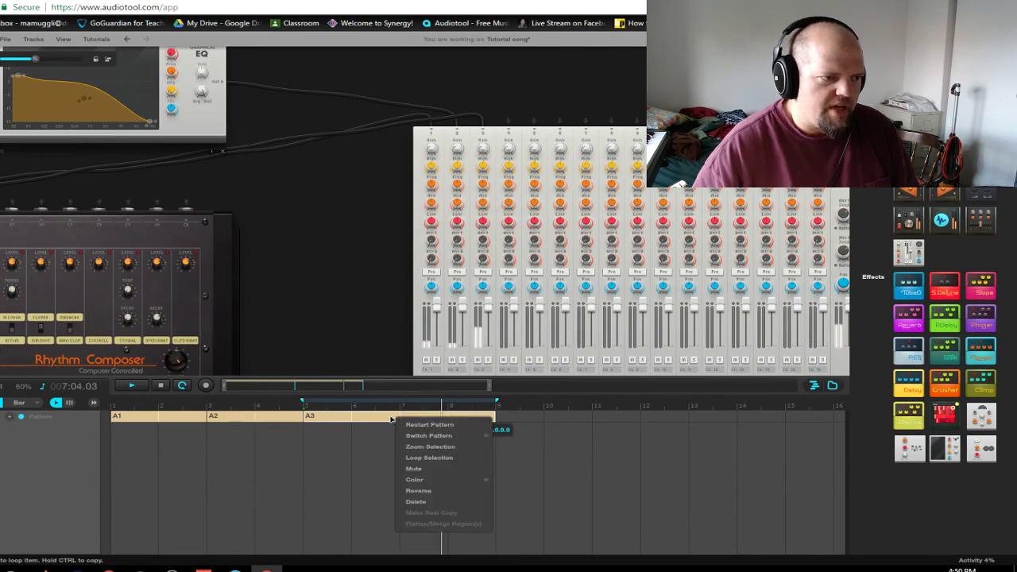
mouse_move(422, 481)
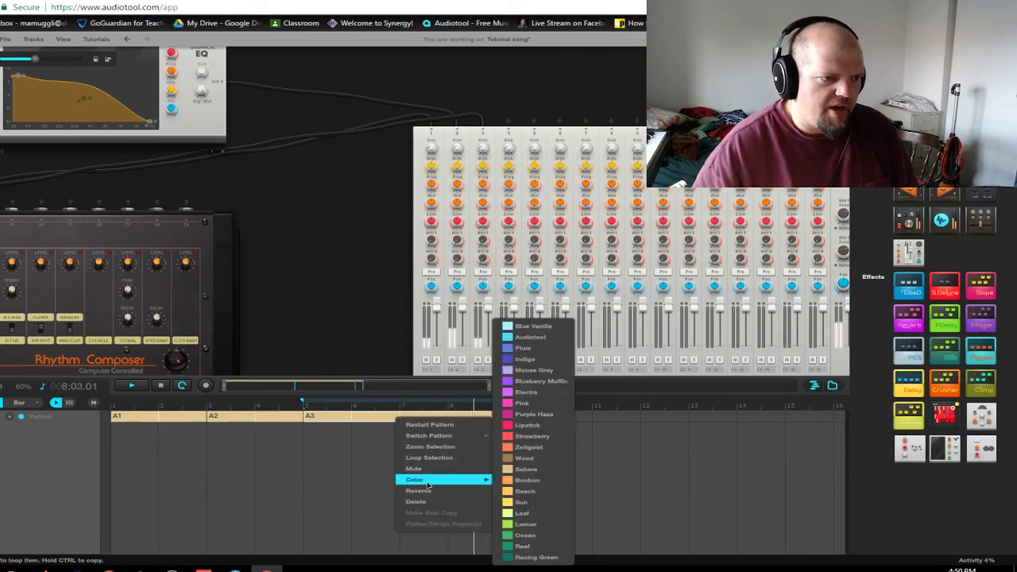
left_click(355, 414)
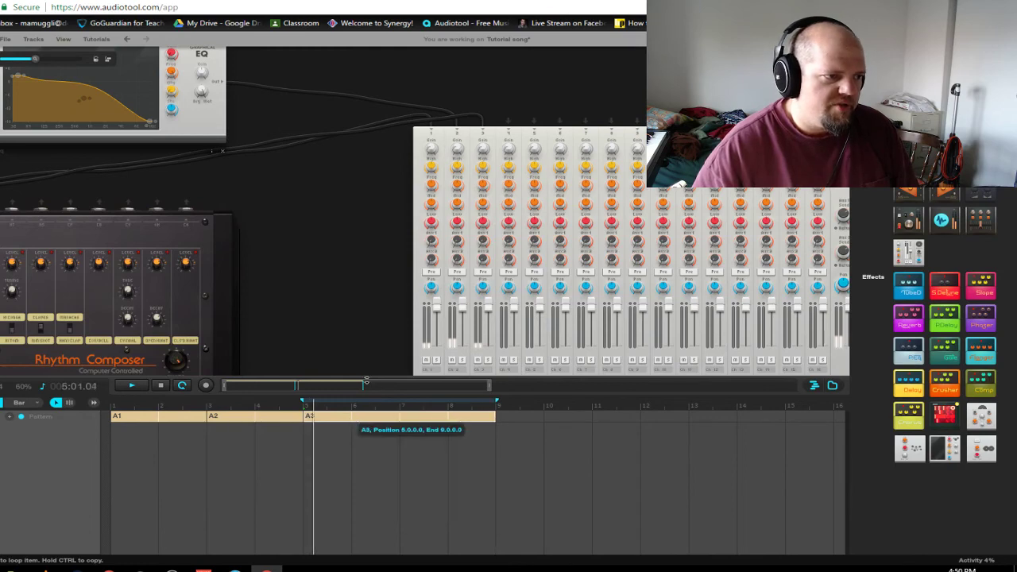
- Enlarge the device area above the timeline and set mixer channel 3's Aux 2 send to -8.272 dB
left_click_drag(373, 379, 363, 405)
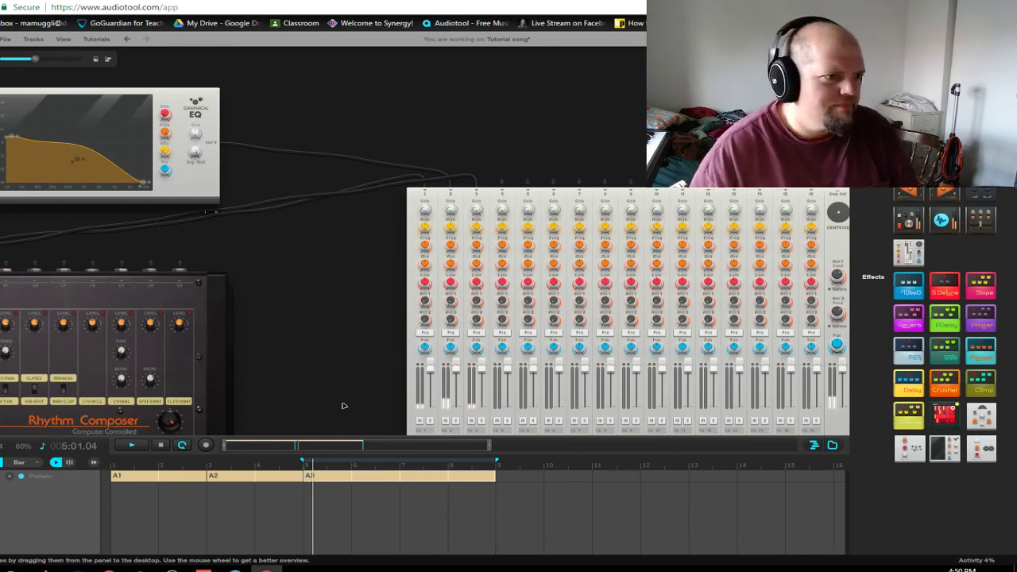
left_click_drag(379, 361, 358, 331)
scroll(501, 316, "up", 1)
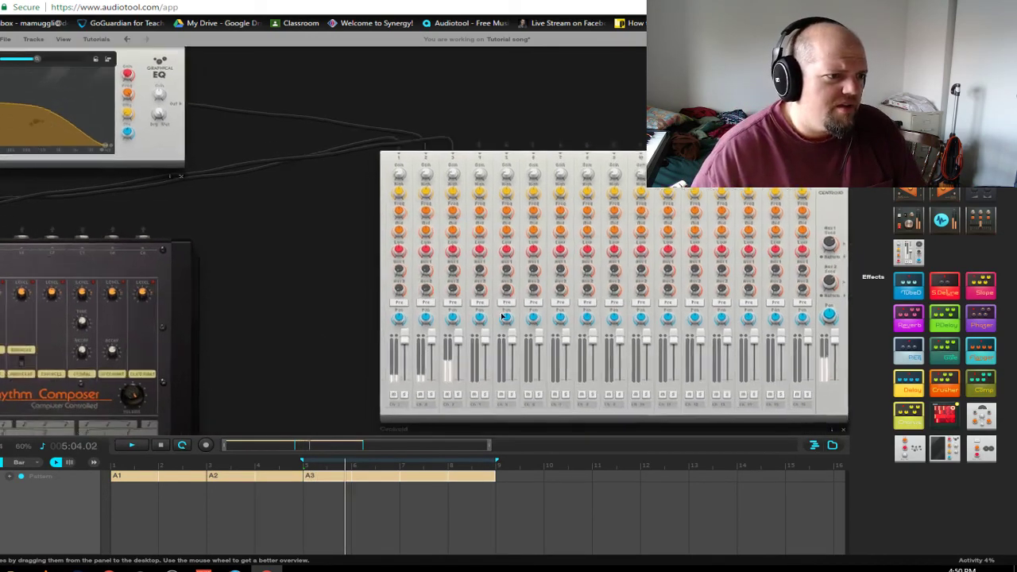
scroll(502, 317, "up", 1)
scroll(502, 316, "up", 1)
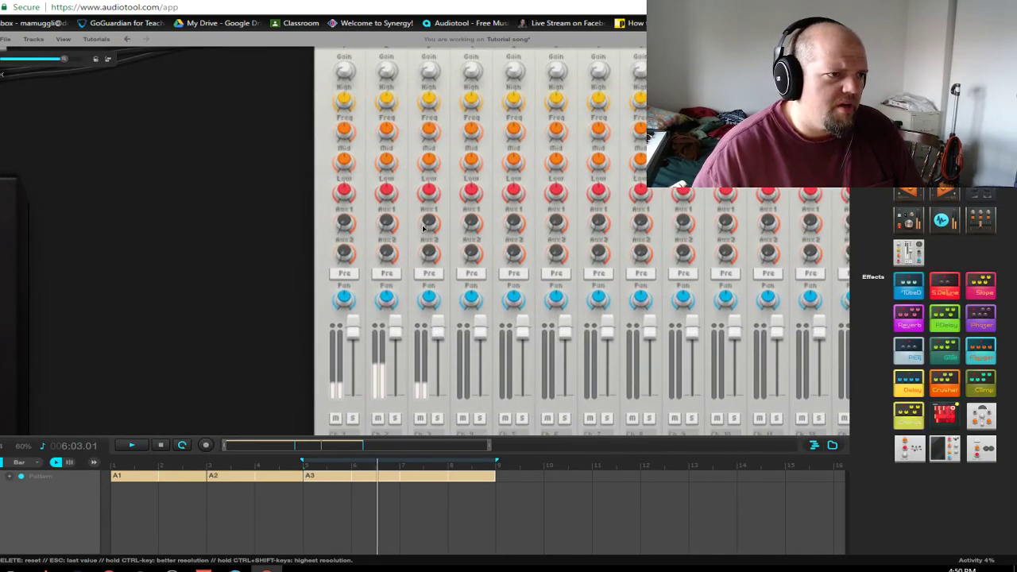
mouse_move(423, 228)
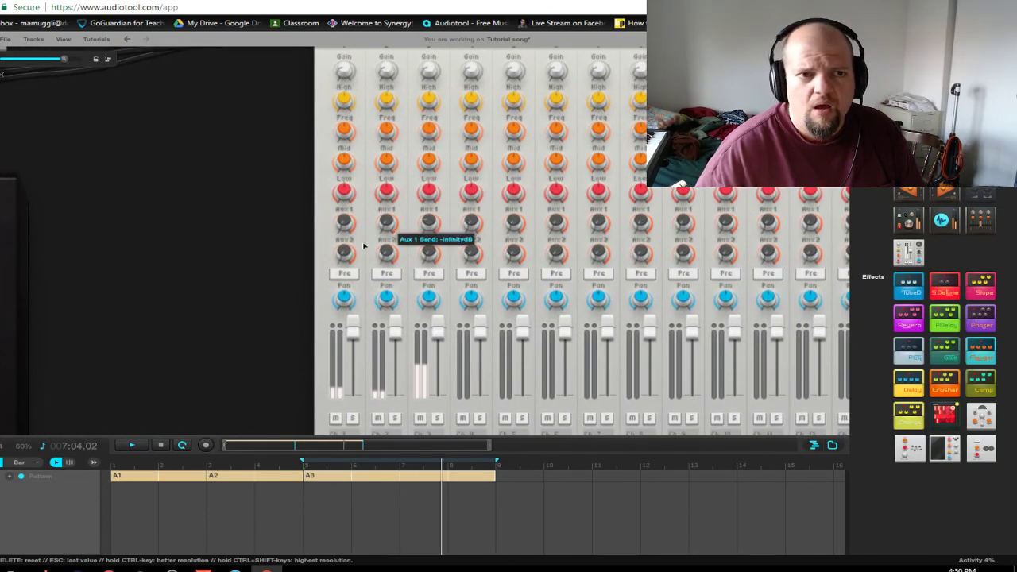
left_click_drag(430, 255, 429, 187)
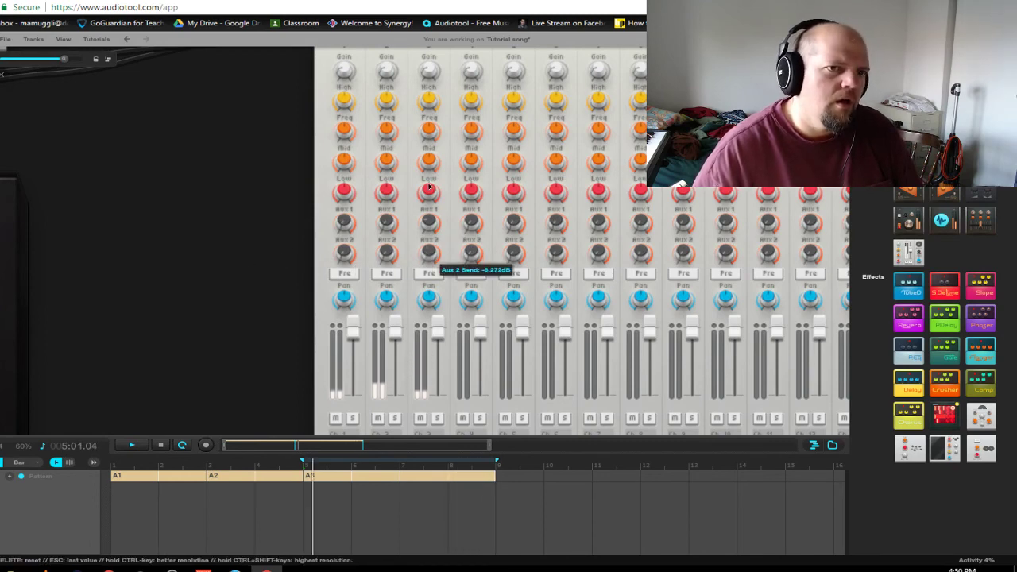
- Set the Aux 1 send of mixer channel 1 to -18.984 dB
left_click_drag(257, 336, 61, 306)
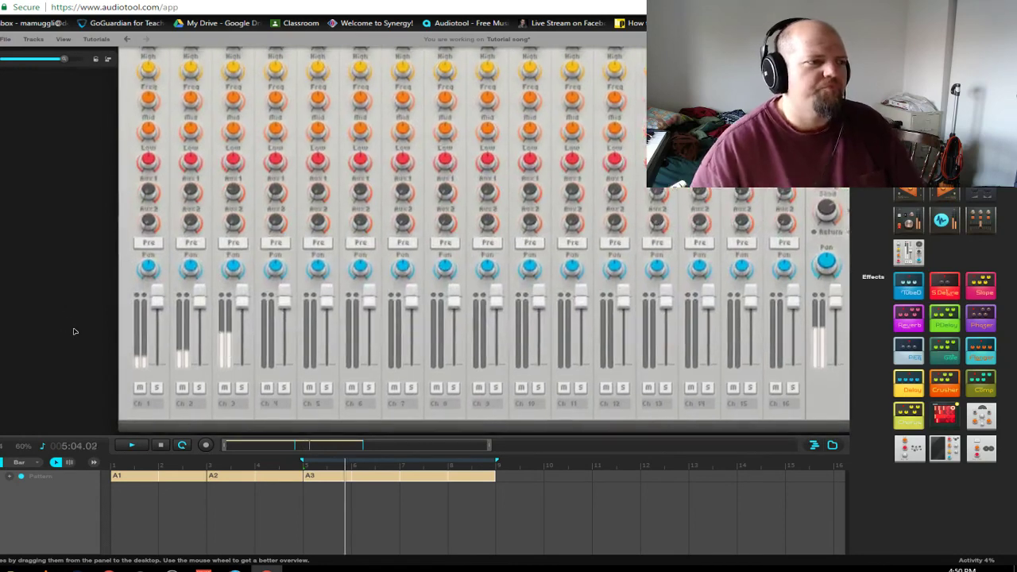
left_click_drag(32, 271, 59, 319)
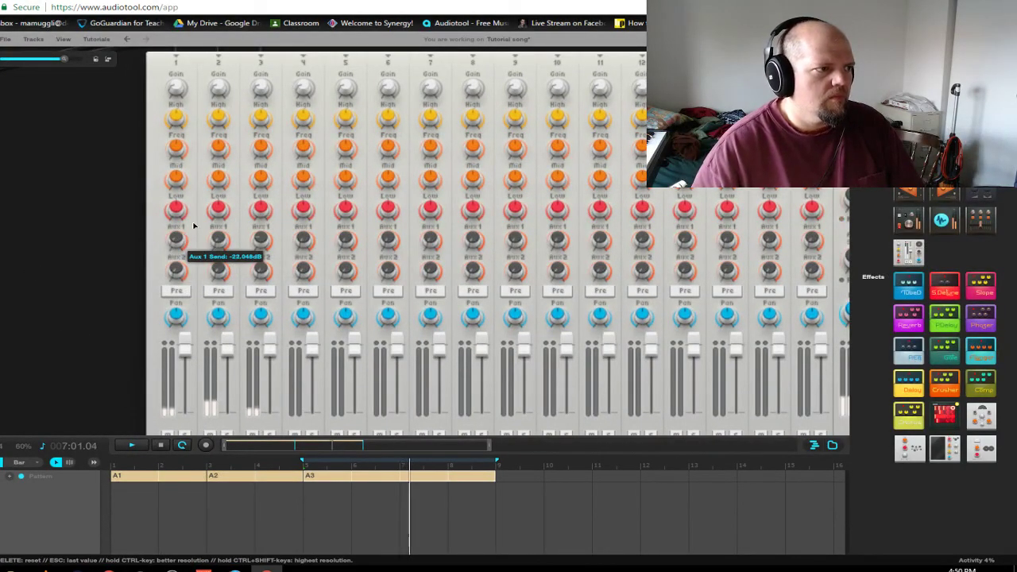
left_click_drag(193, 226, 201, 201)
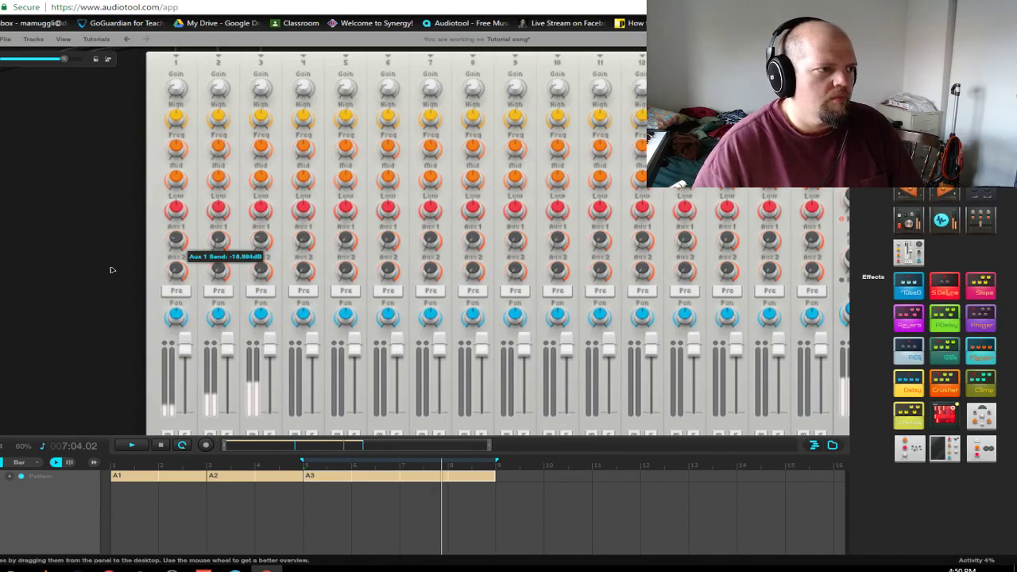
- Examine how the mixer's Aux 1 and Aux 2 sends and returns are cabled to the Reverb and Delay pedals
scroll(112, 270, "down", 3)
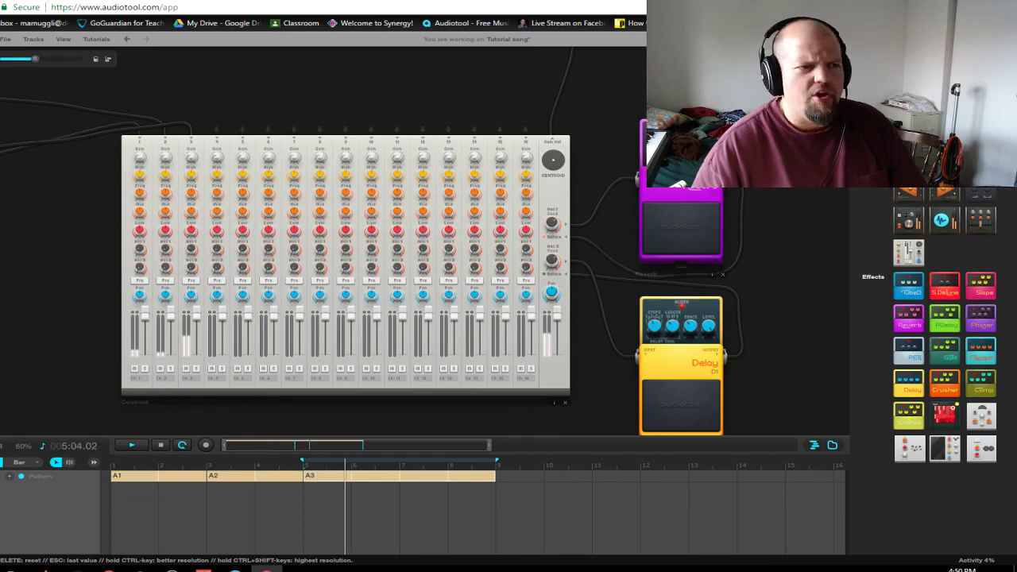
scroll(656, 157, "up", 3)
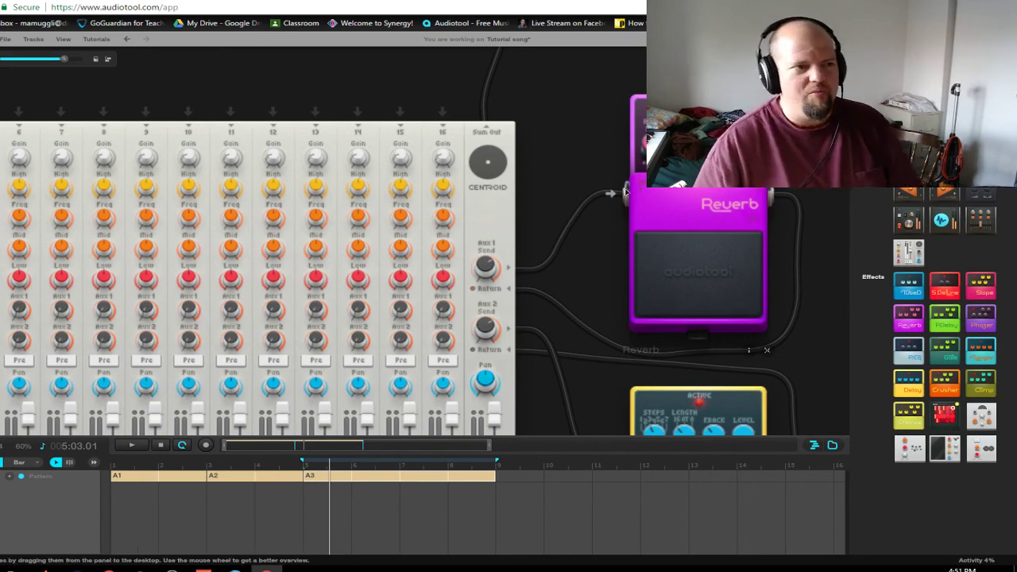
left_click_drag(571, 158, 633, 110)
scroll(564, 216, "down", 3)
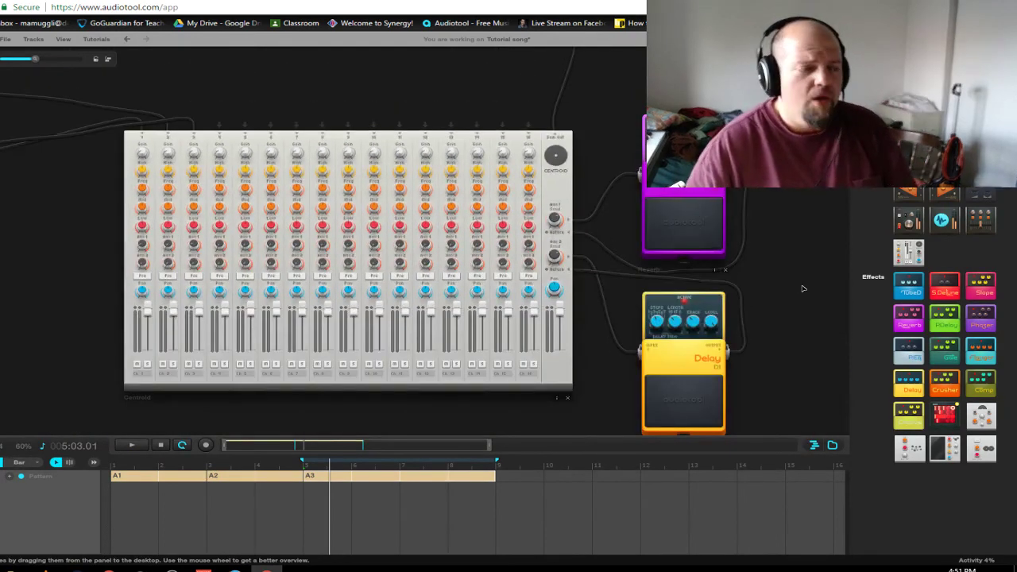